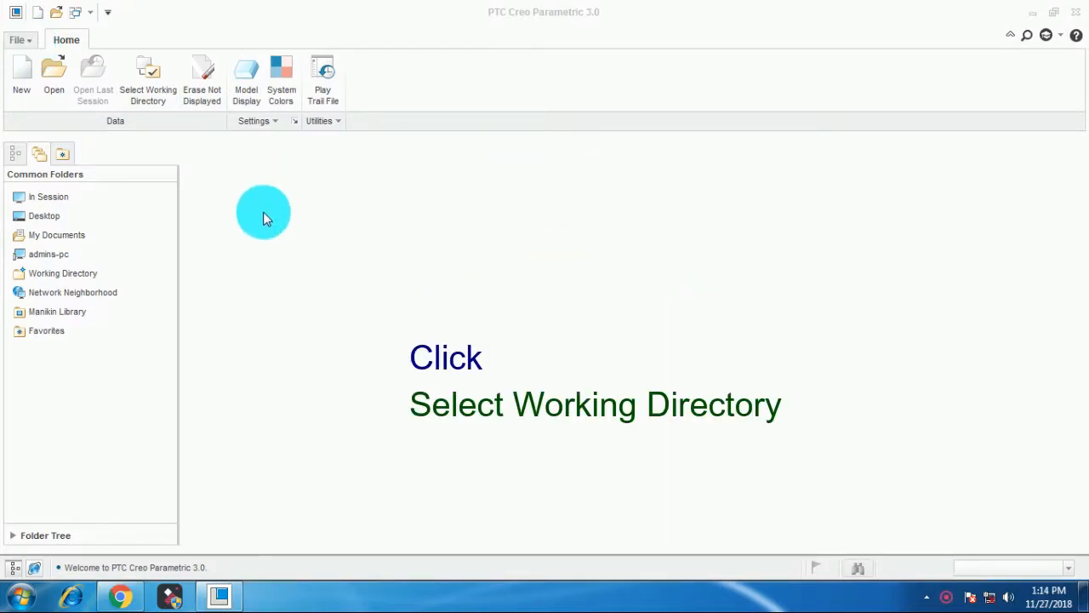
Set the working directory to the Pick to Place Feature folder in F:\For_cadtrix\Creo_Basics.
left_click(148, 81)
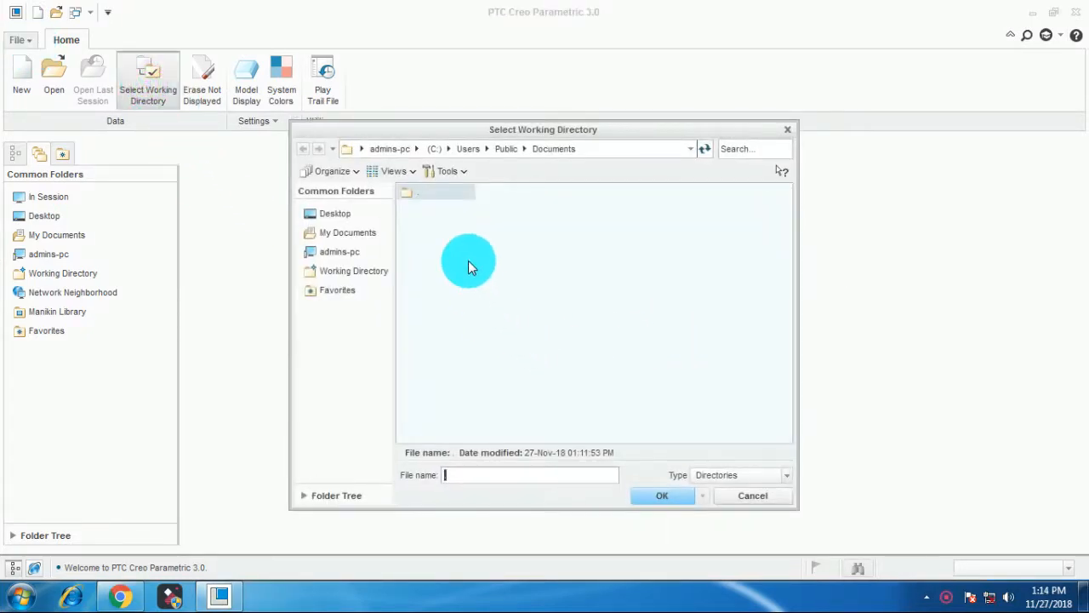
left_click(416, 149)
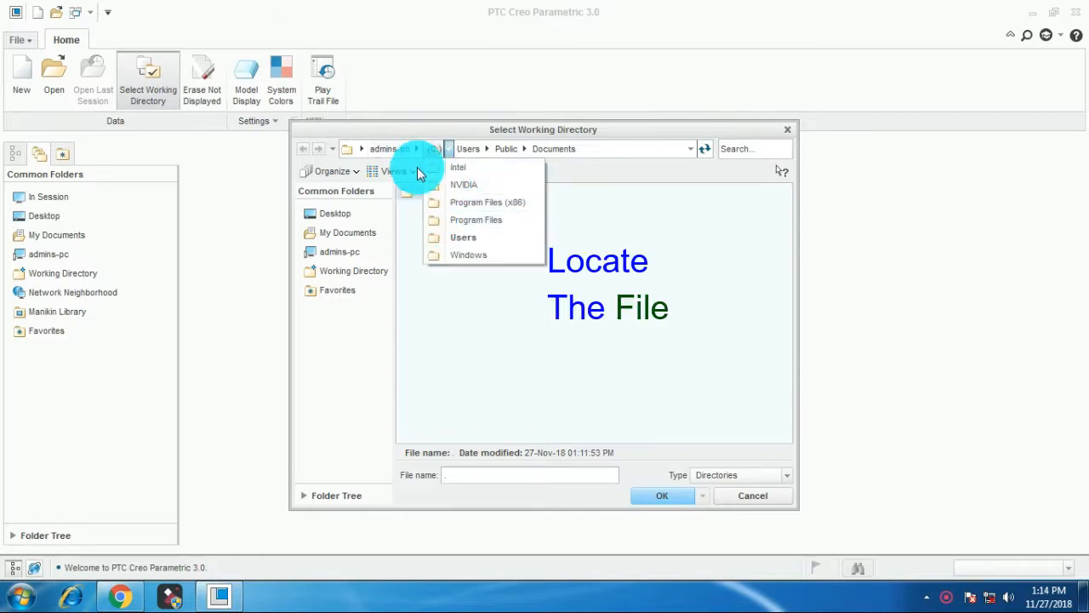
left_click(416, 149)
left_click(421, 223)
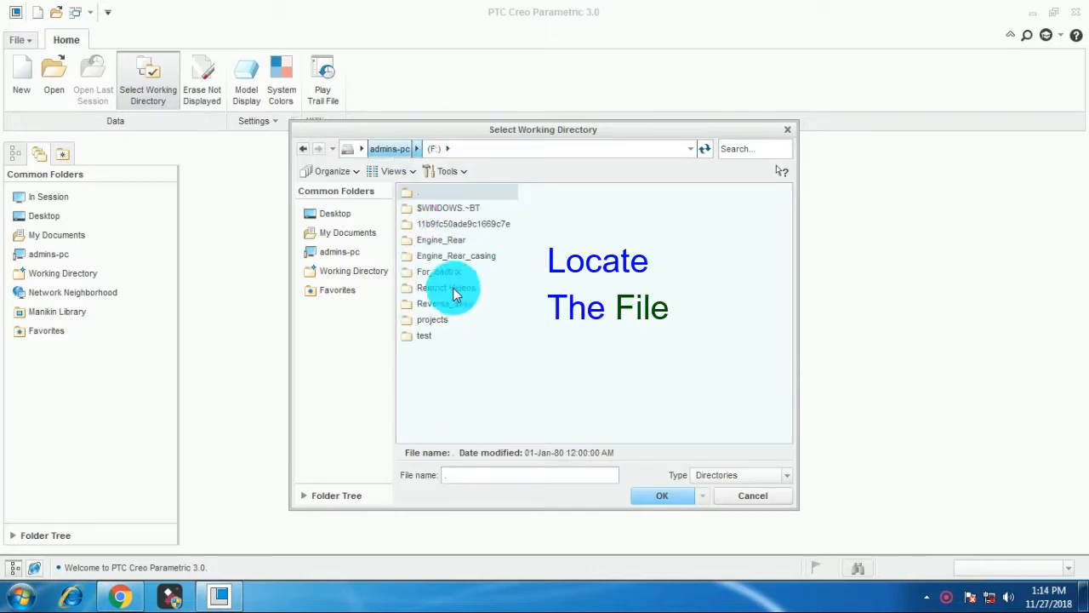
double_click(444, 273)
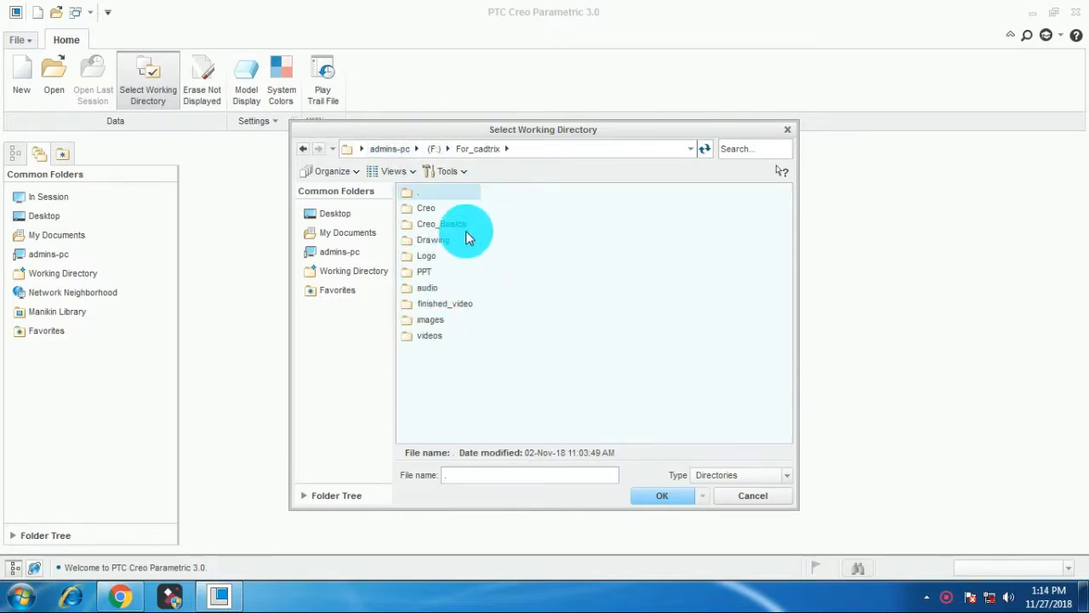
double_click(460, 224)
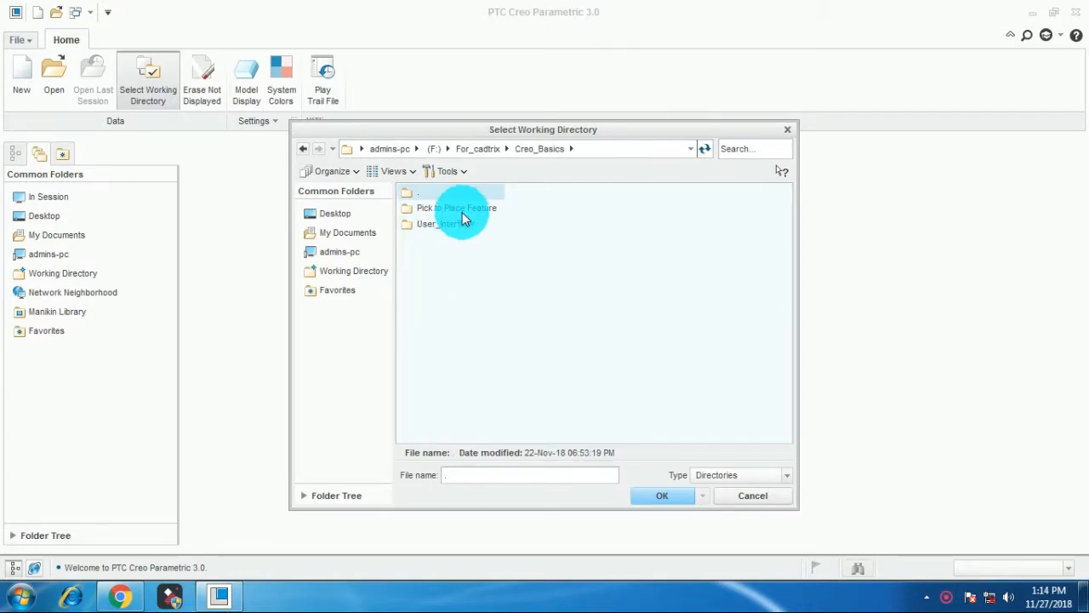
double_click(459, 209)
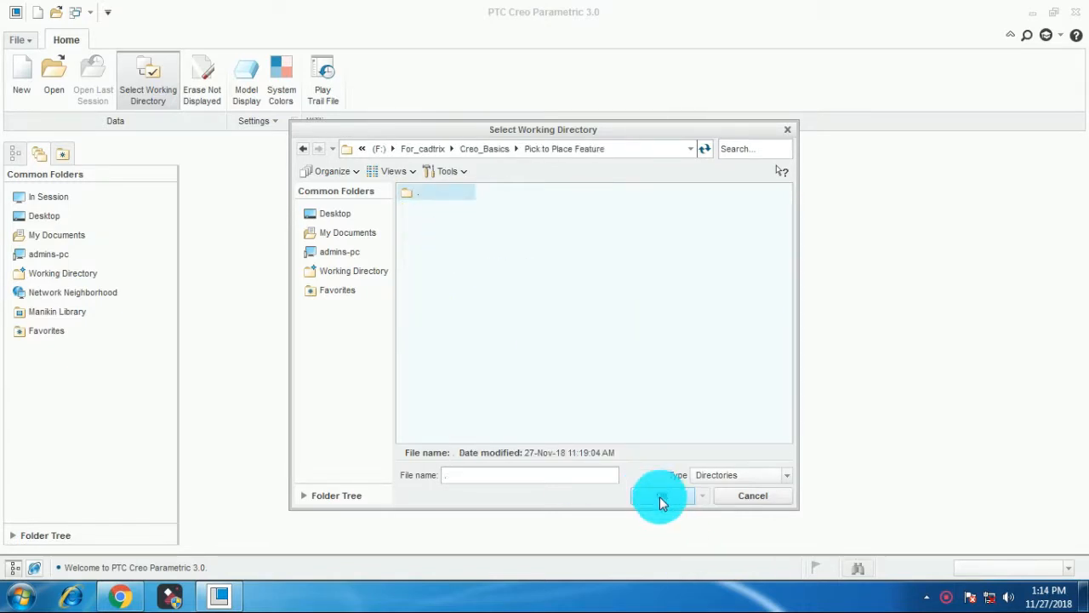
left_click(662, 498)
Open round_chamfer.prt from the working directory and change its display style to Shading With Edges.
left_click(54, 86)
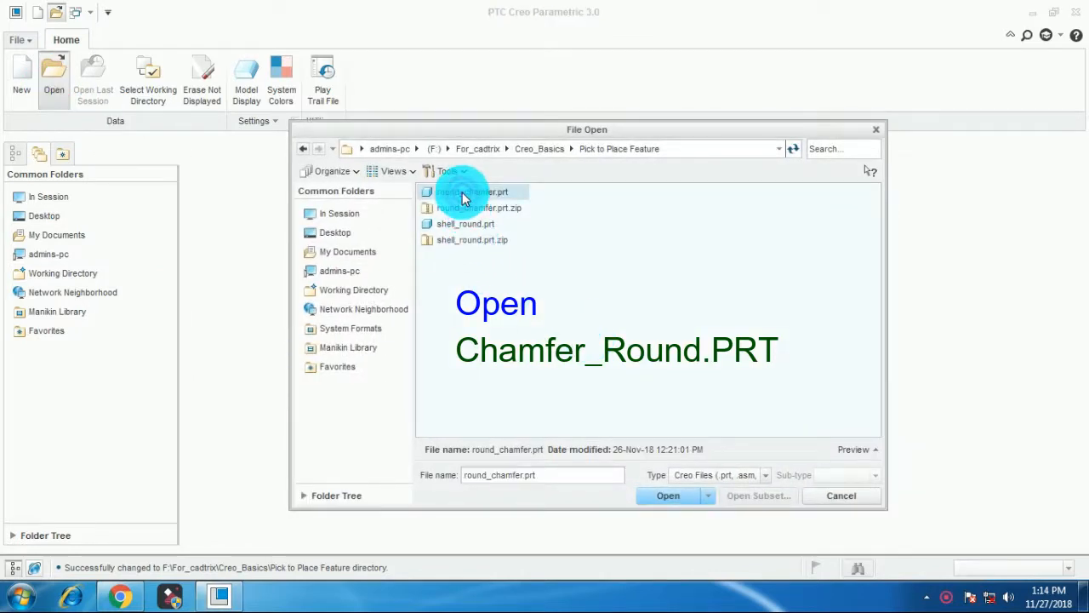
left_click(668, 501)
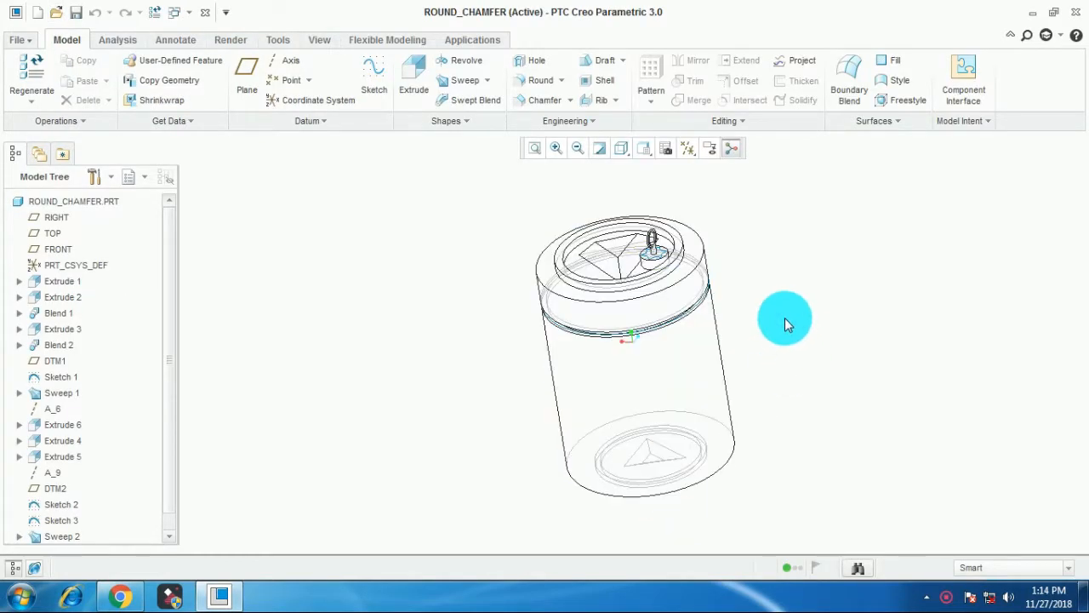
middle_click_drag(787, 324, 749, 333)
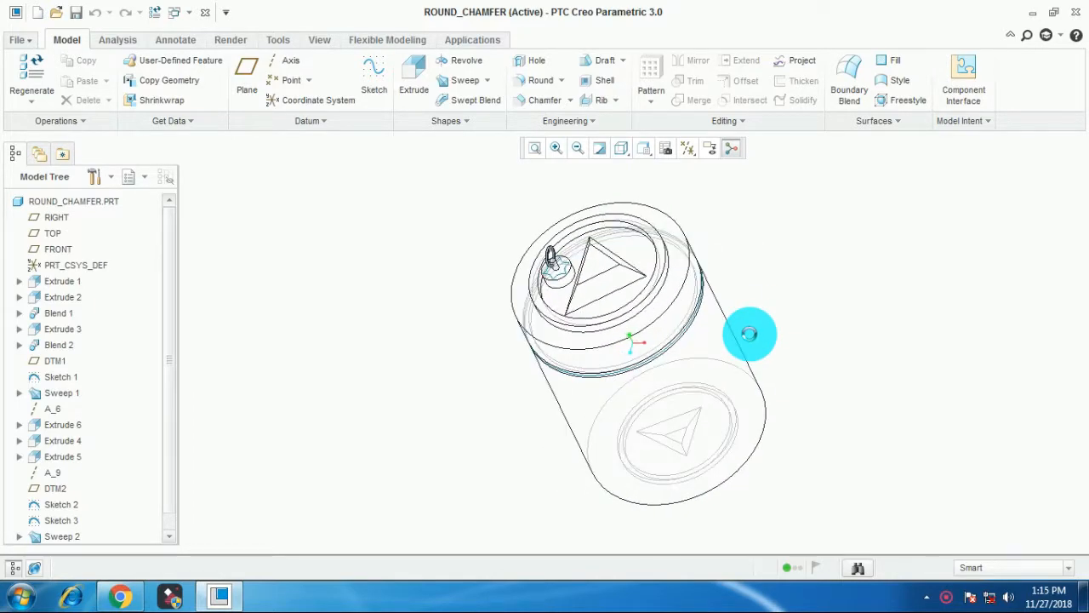
scroll(720, 455, "down", 6)
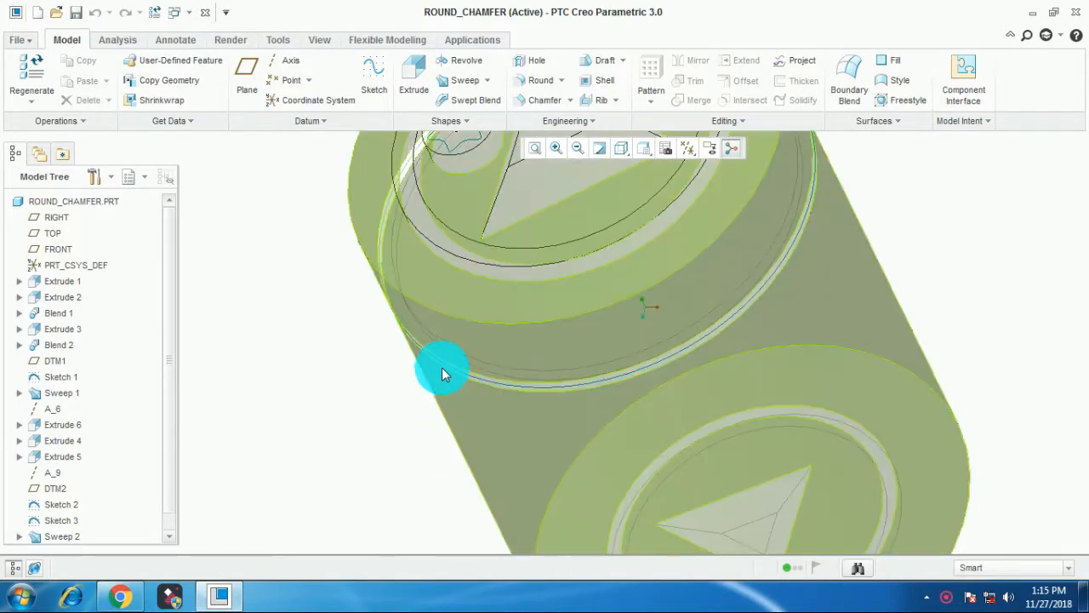
left_click(622, 150)
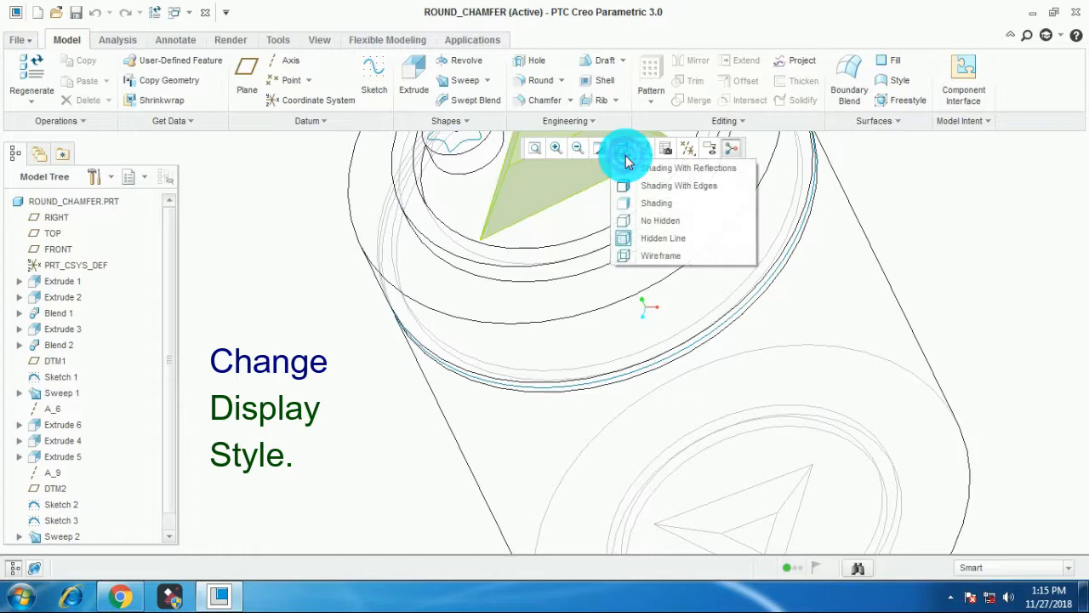
left_click(658, 186)
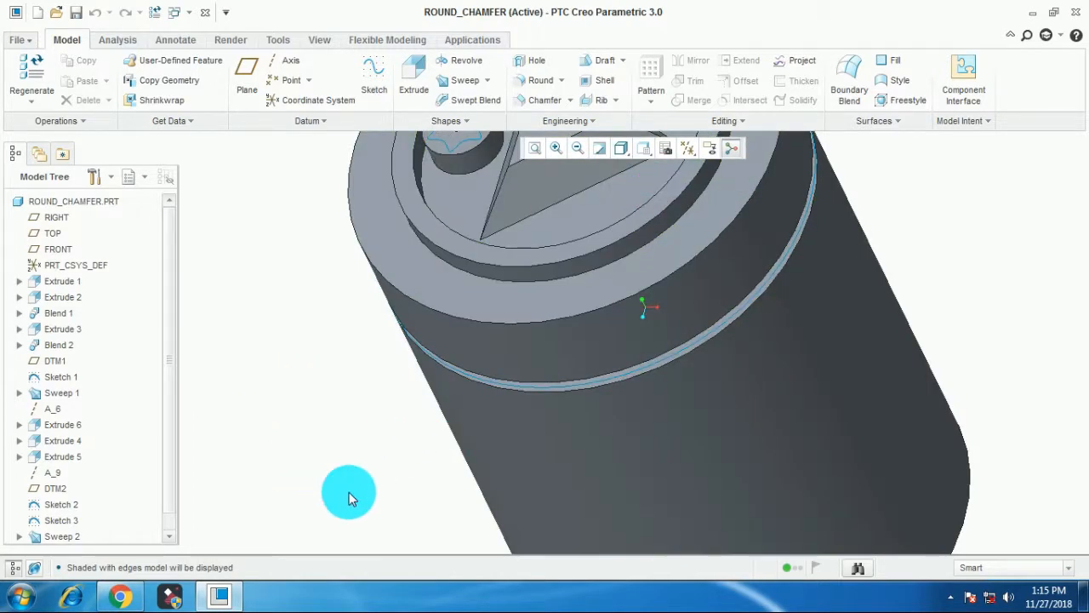
Hide Sketch 1, the circular curve running along the groove below the container's lid.
scroll(349, 492, "up", 2)
scroll(418, 445, "down", 3)
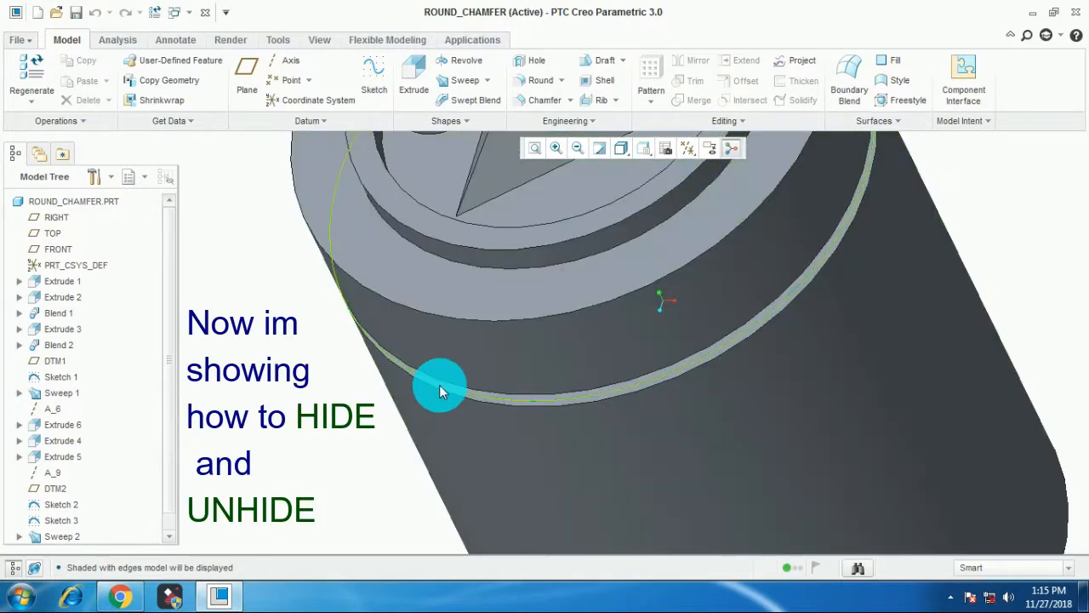
left_click(440, 389)
right_click(440, 389)
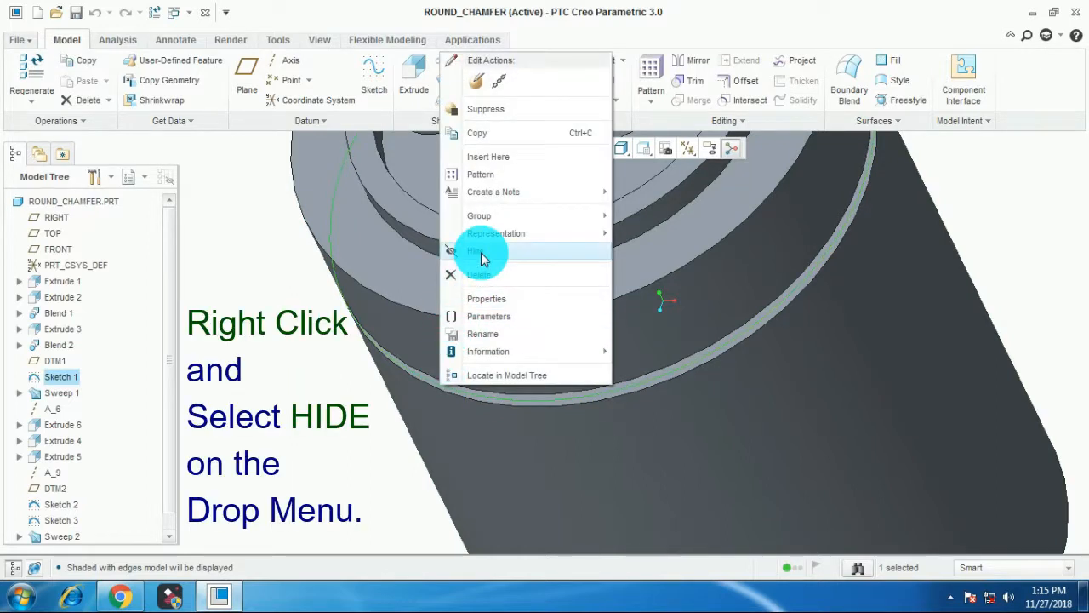
left_click(329, 344)
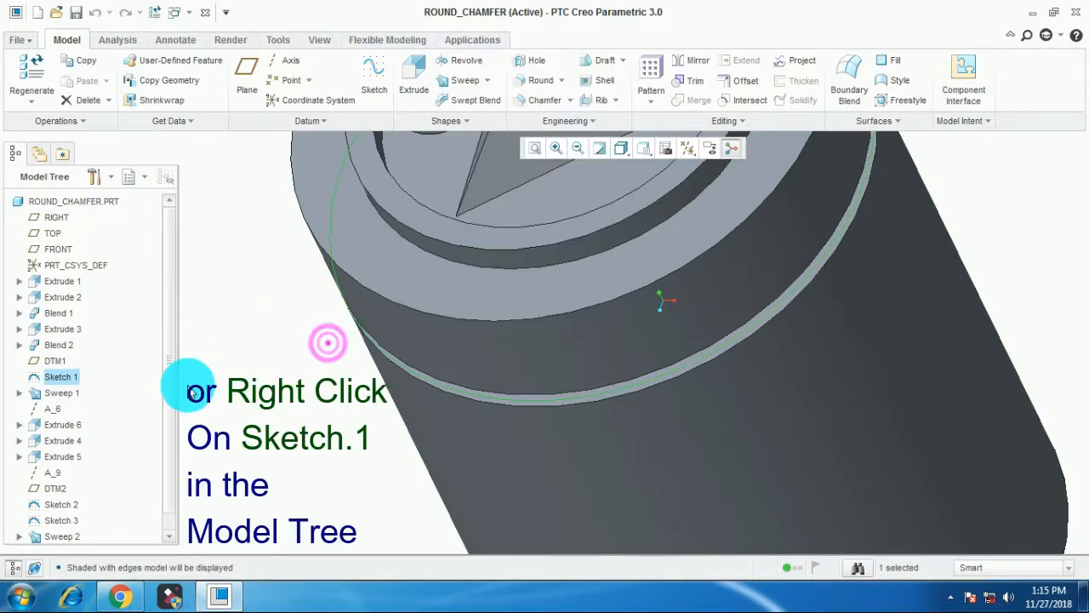
right_click(72, 380)
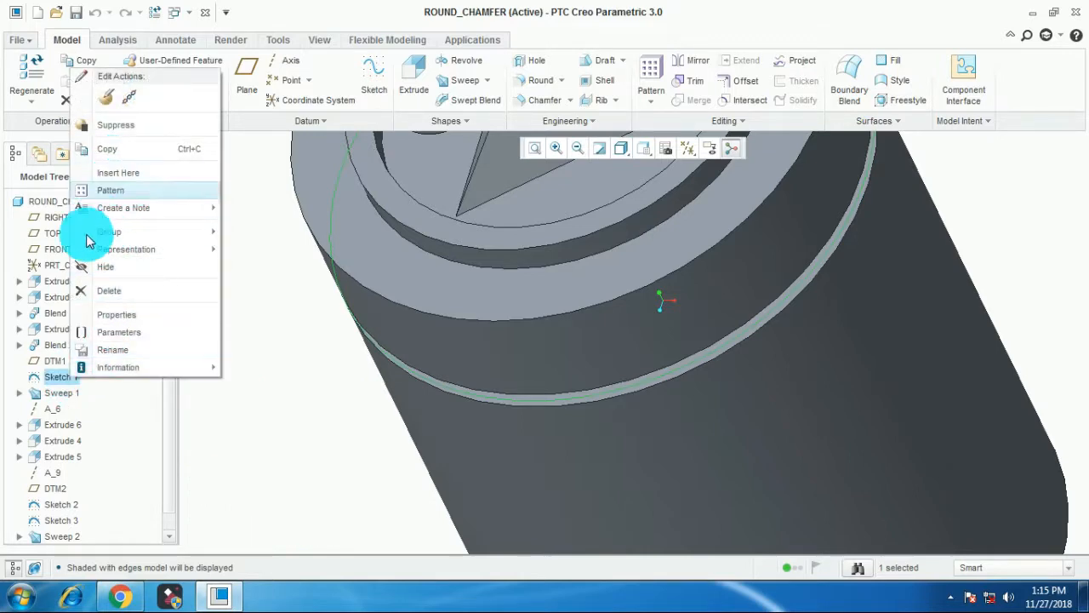
left_click(108, 269)
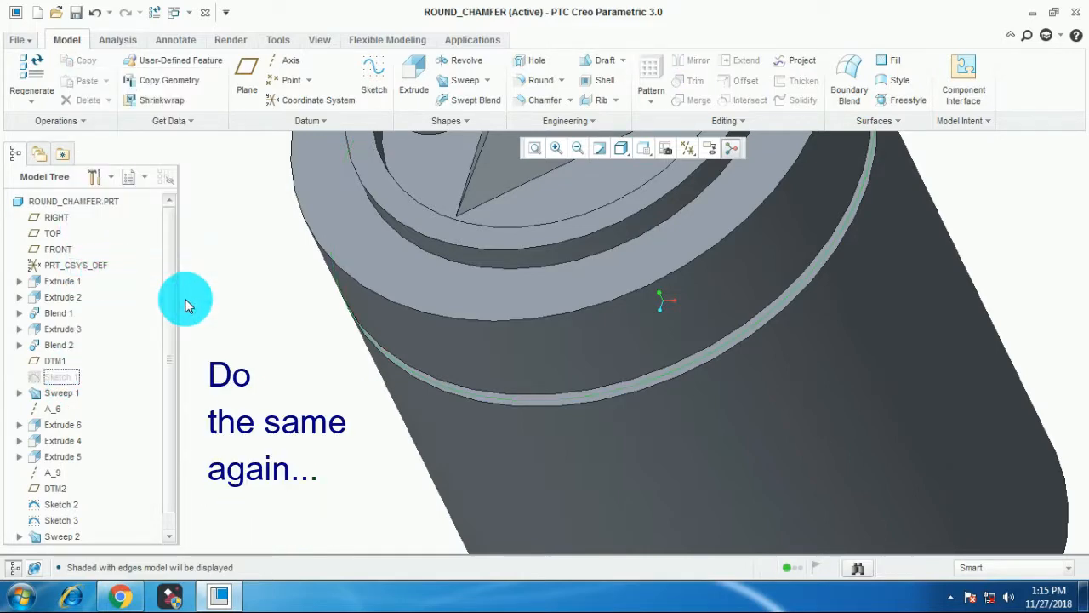
Unhide Sketch 1 so its curve around the container is displayed.
scroll(459, 417, "down", 5)
middle_click_drag(459, 417, 538, 448)
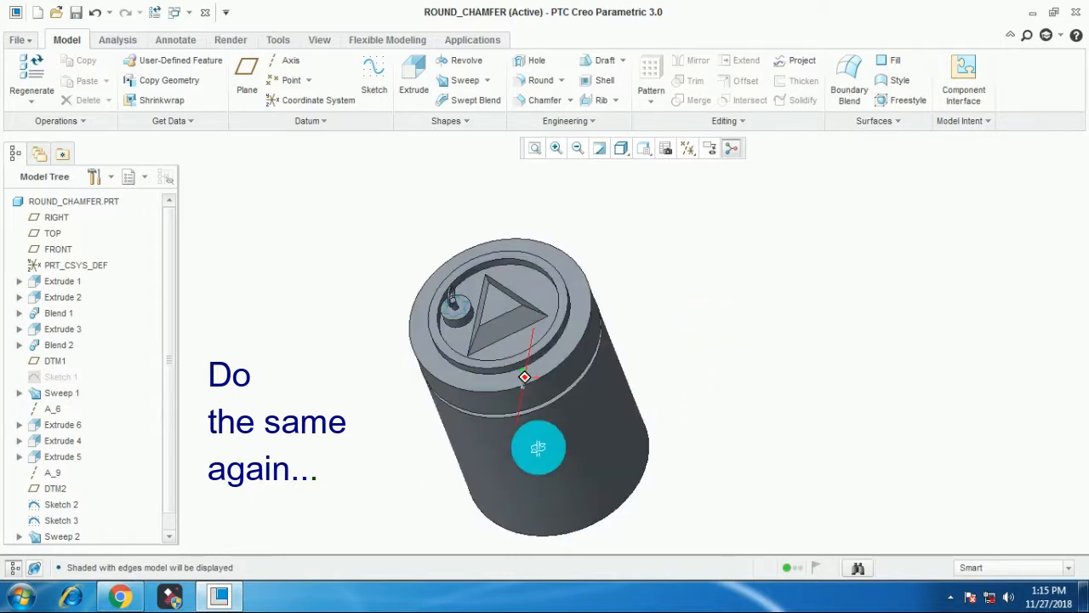
right_click(53, 376)
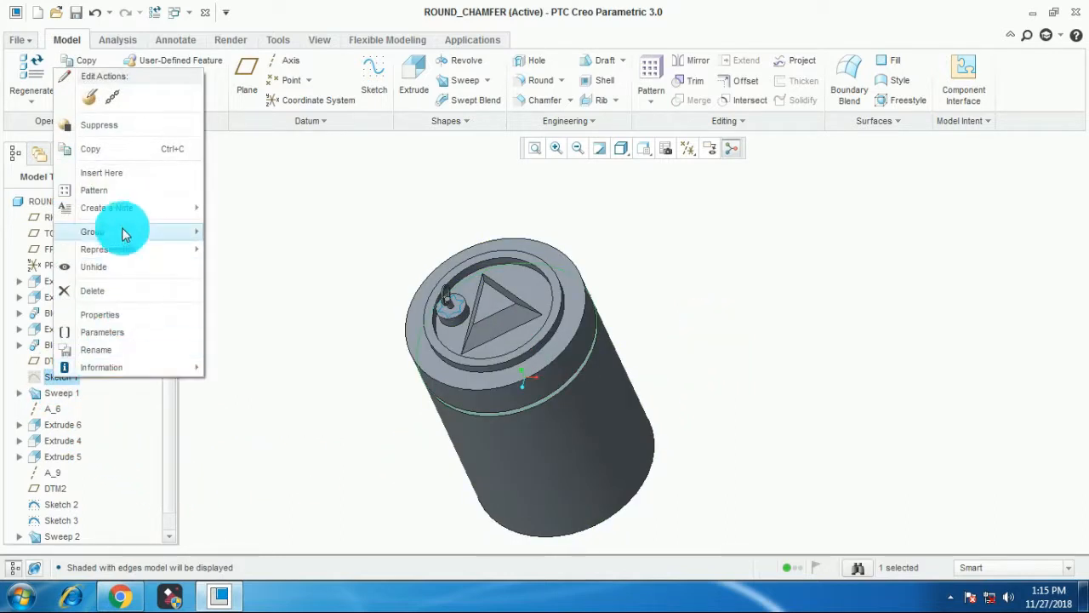
left_click(102, 268)
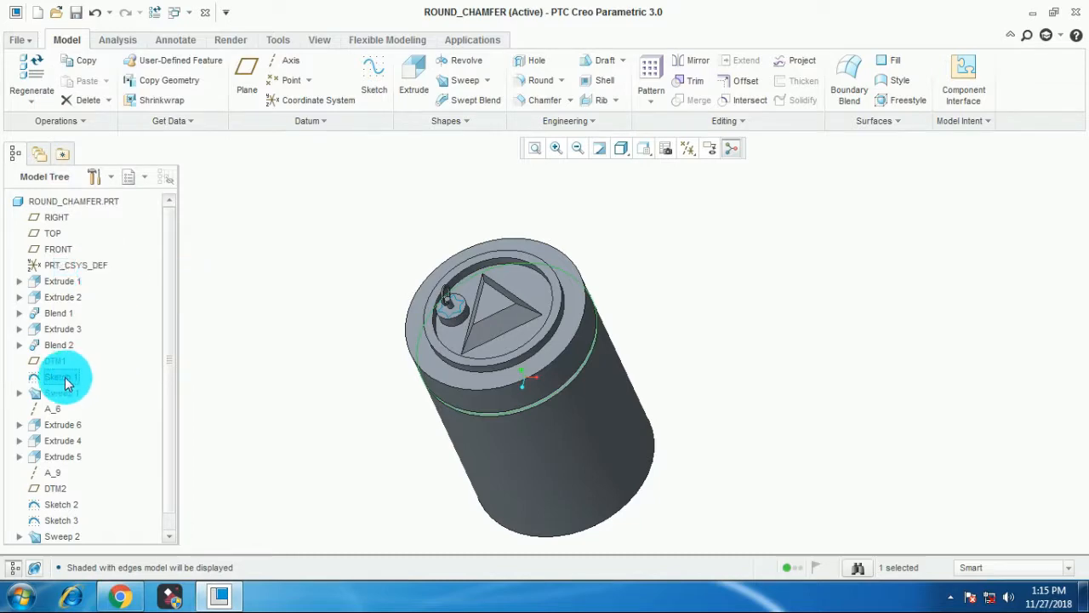
Hide Sketch 1 once more.
scroll(464, 436, "up", 3)
scroll(480, 417, "down", 2)
middle_click_drag(492, 429, 498, 415)
scroll(460, 369, "down", 3)
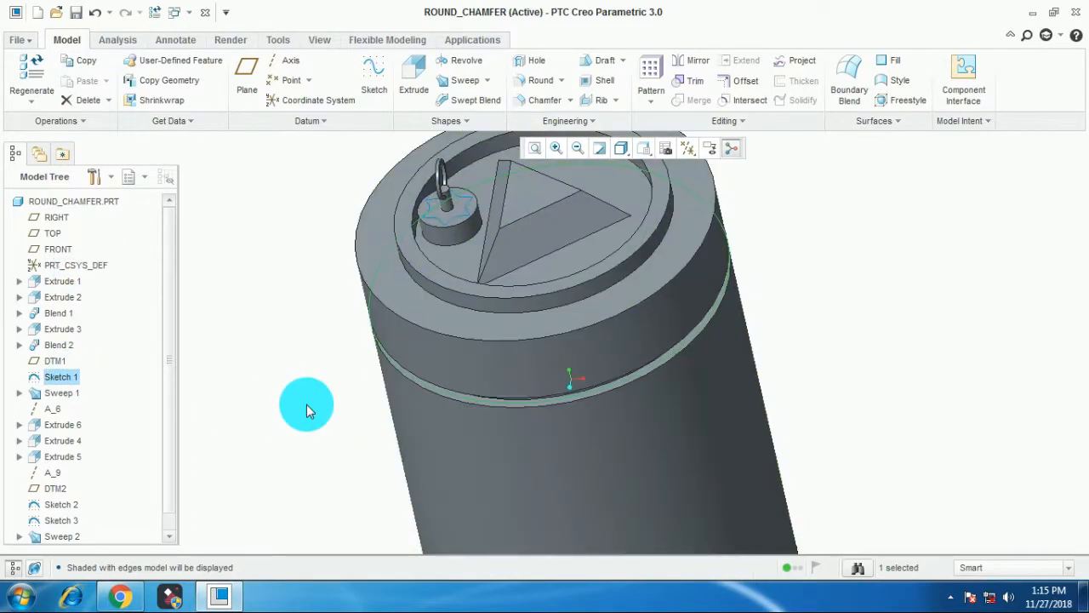
left_click(303, 352)
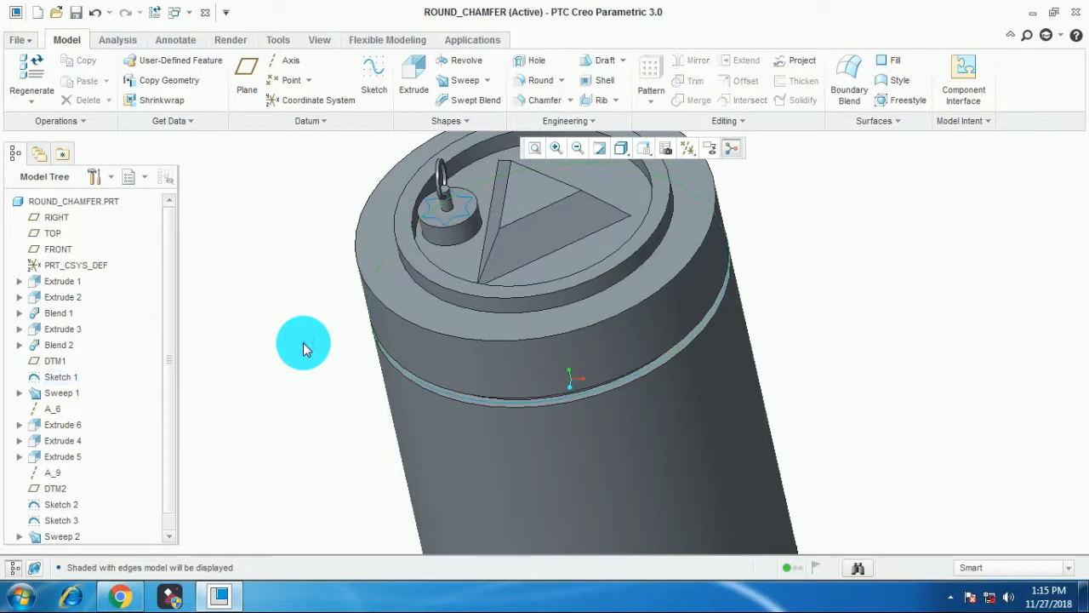
left_click(60, 377)
right_click(61, 377)
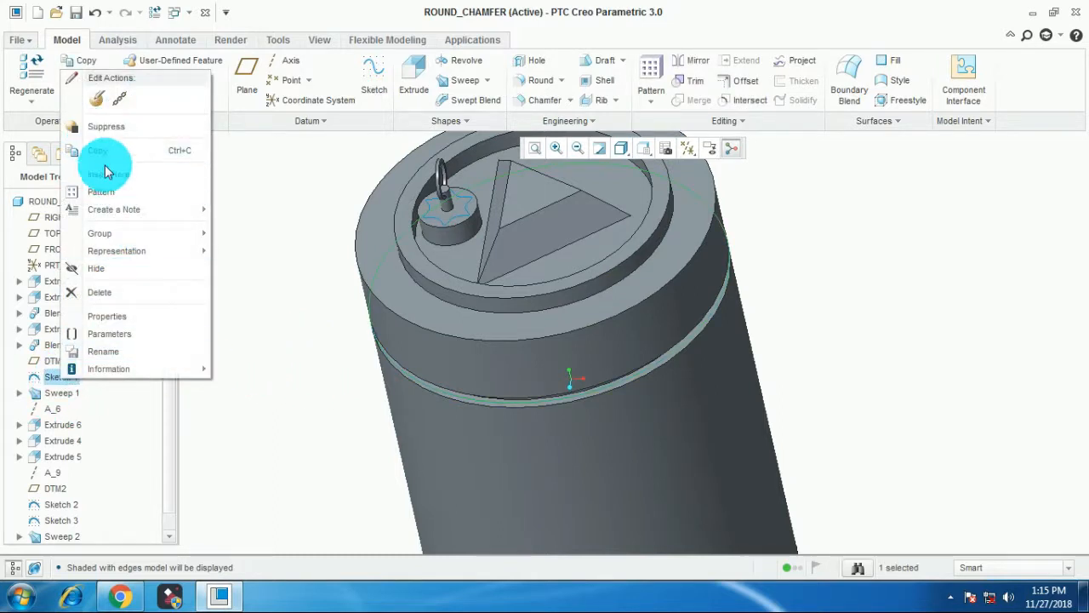
left_click(97, 268)
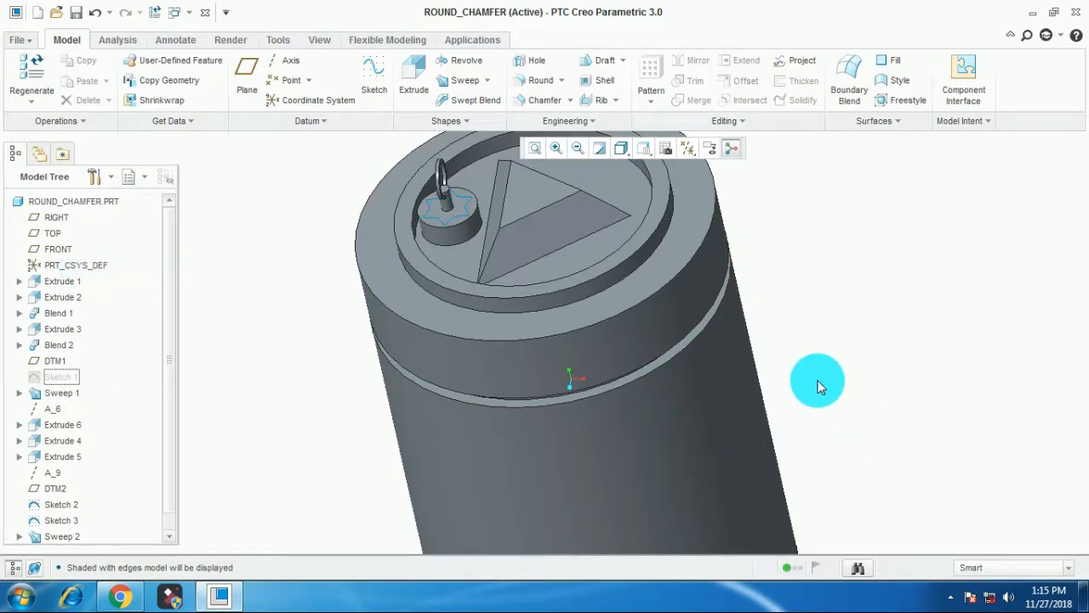
Start an edge chamfer and select two sloping corner edges of the lid's triangular recess as Set 1 references.
scroll(822, 358, "up", 3)
middle_click_drag(826, 333, 486, 236)
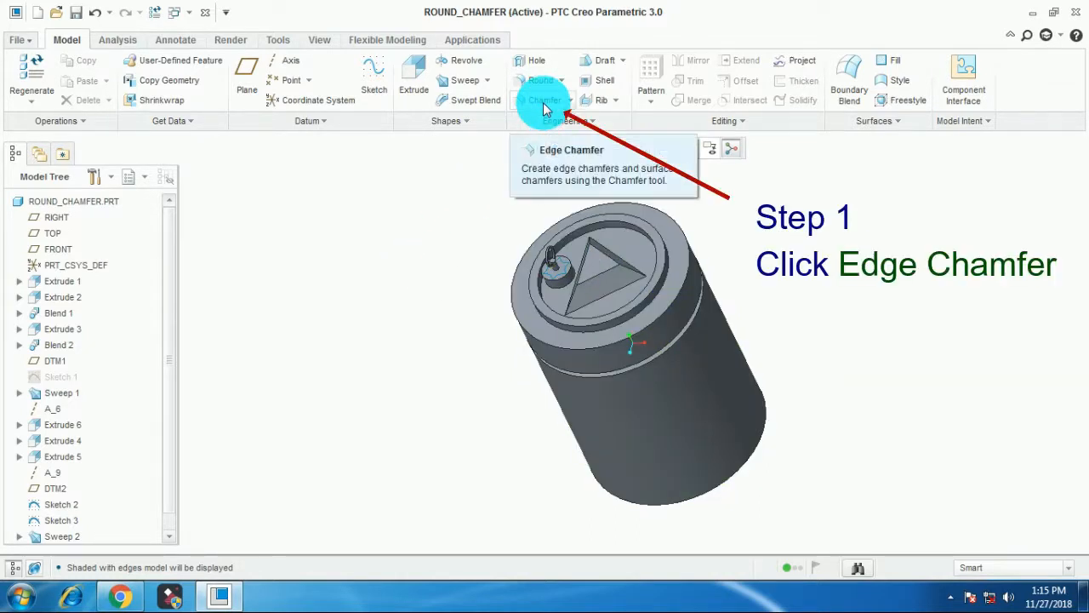
left_click(545, 104)
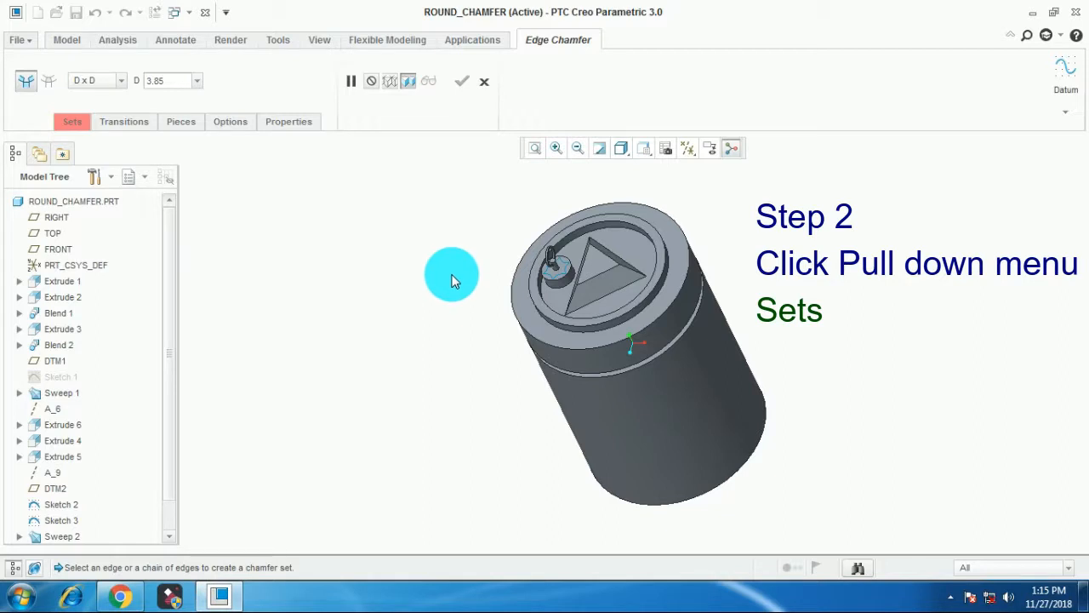
left_click(71, 121)
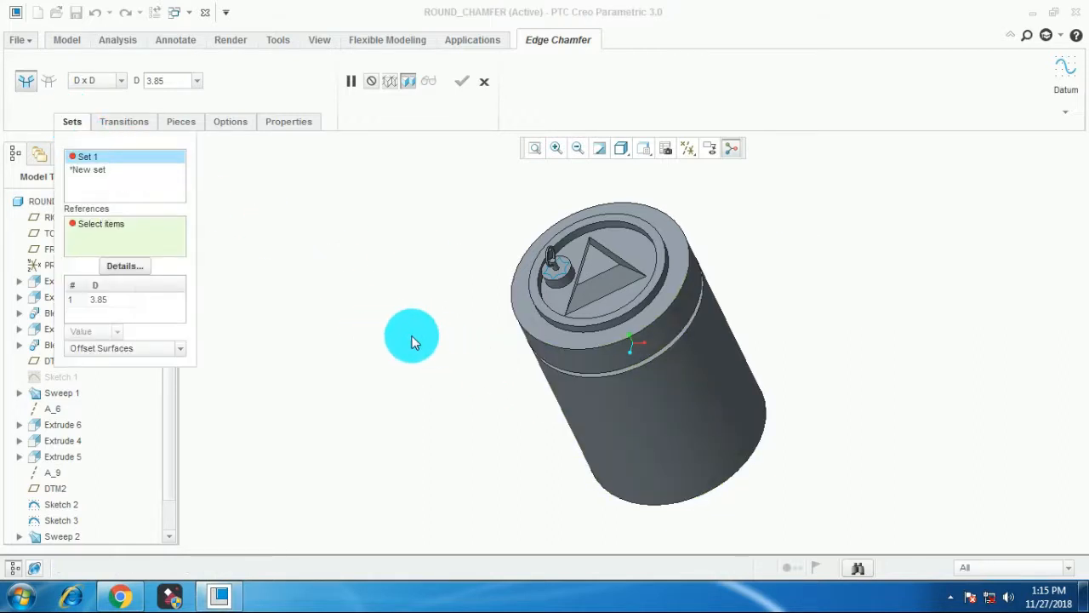
scroll(412, 339, "down", 3)
scroll(520, 382, "up", 3)
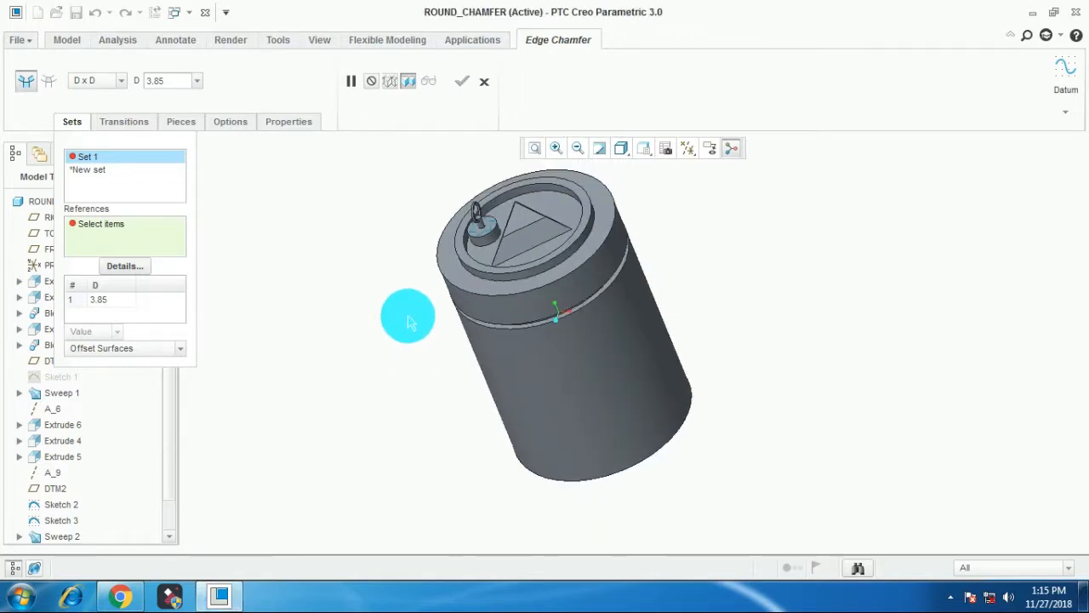
middle_click_drag(522, 269, 576, 309)
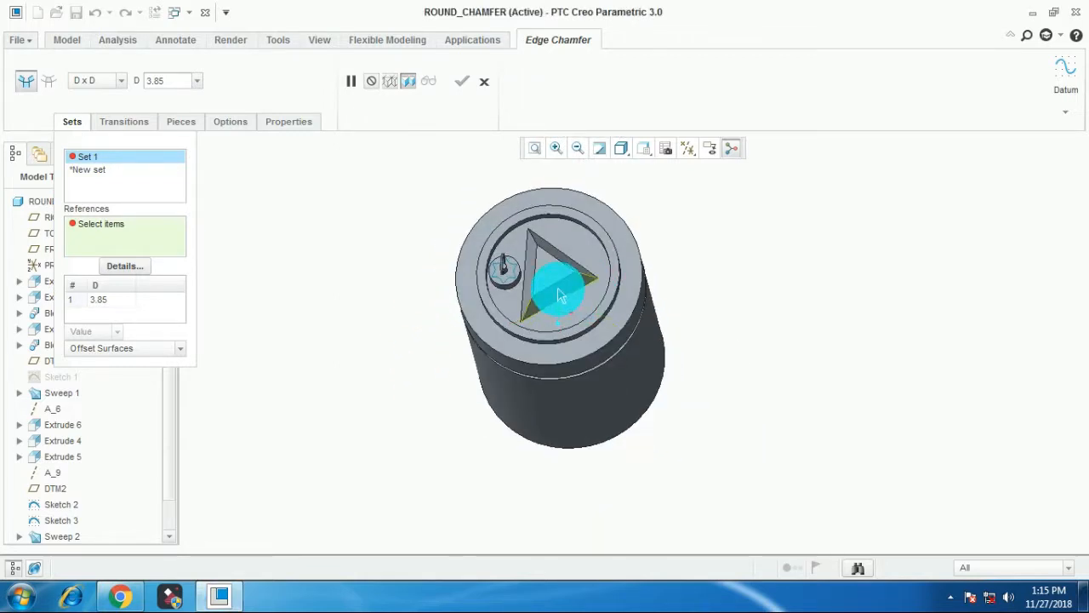
scroll(551, 277, "up", 2)
scroll(551, 277, "up", 2)
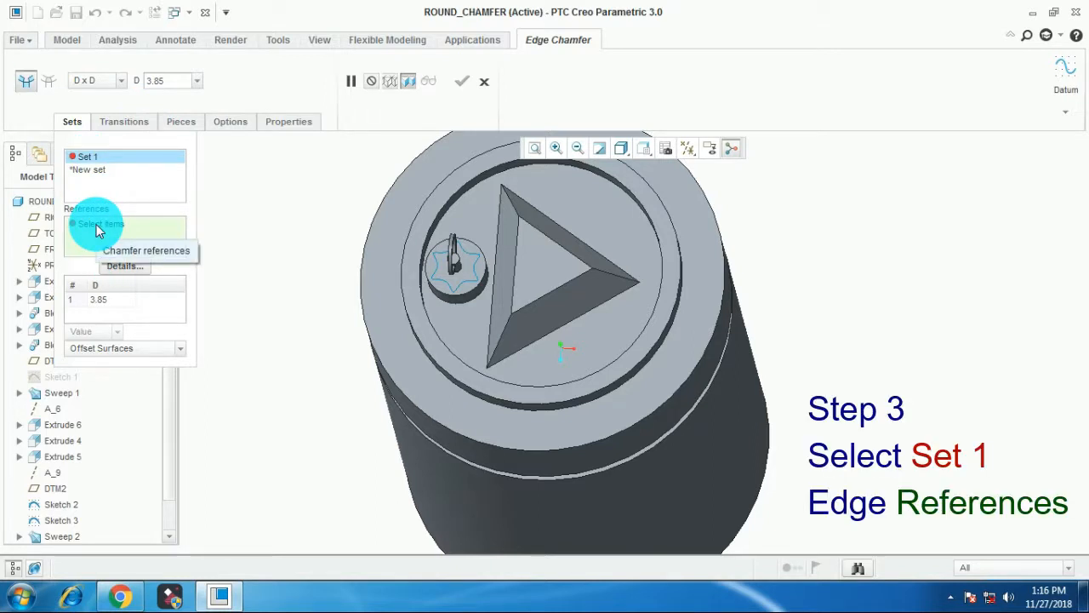
left_click(498, 349)
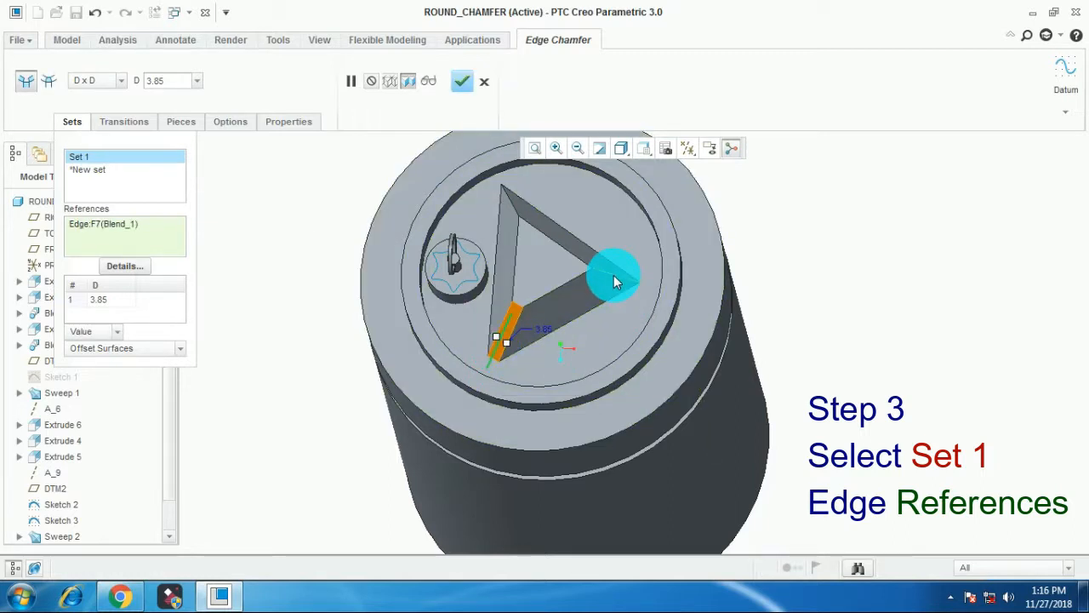
middle_click_drag(613, 274, 518, 275)
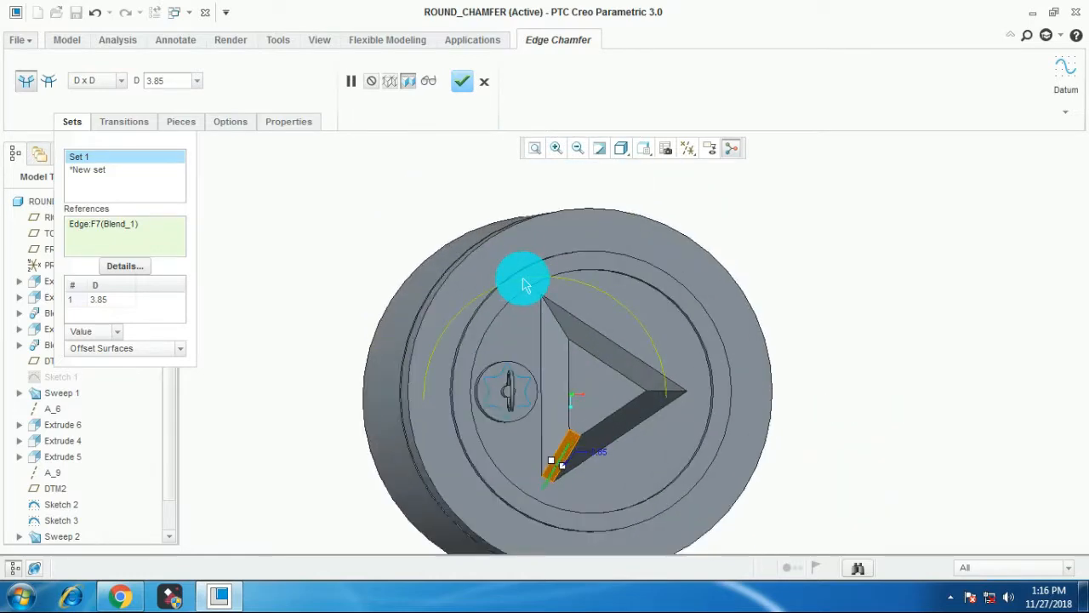
left_click(560, 324, "ctrl")
Add Set 2 to the edge chamfer and select the triangular recess's remaining corner edge as its reference.
middle_click_drag(686, 384, 691, 331)
scroll(574, 324, "down", 5)
middle_click_drag(573, 323, 541, 410)
scroll(572, 337, "down", 5)
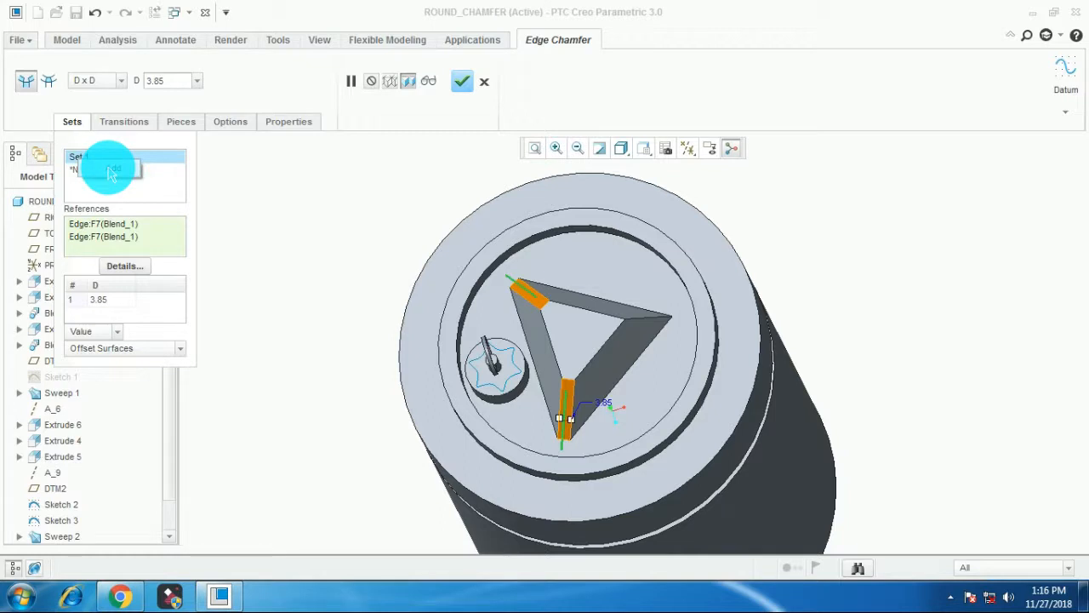
left_click(111, 170)
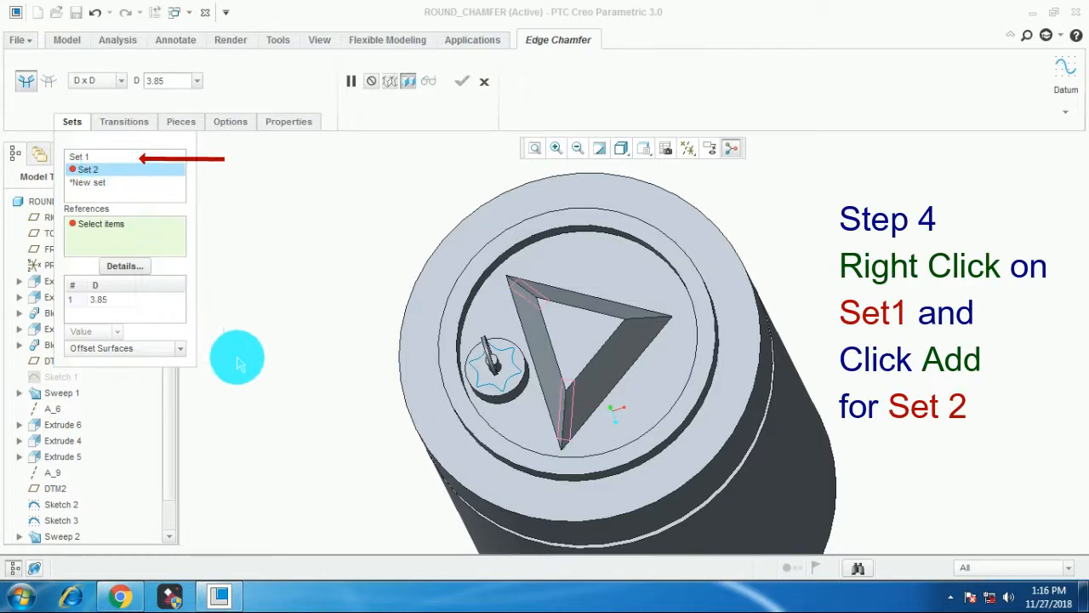
left_click(653, 322)
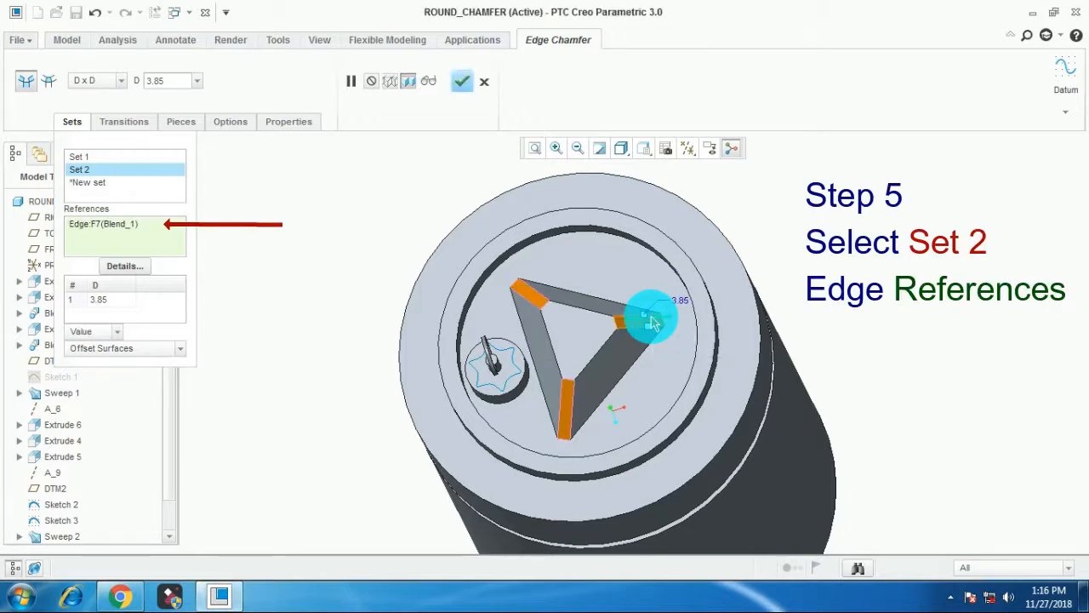
Review which chamfer pieces are included in Set 1 and Set 2 of the edge chamfer.
scroll(686, 325, "down", 2)
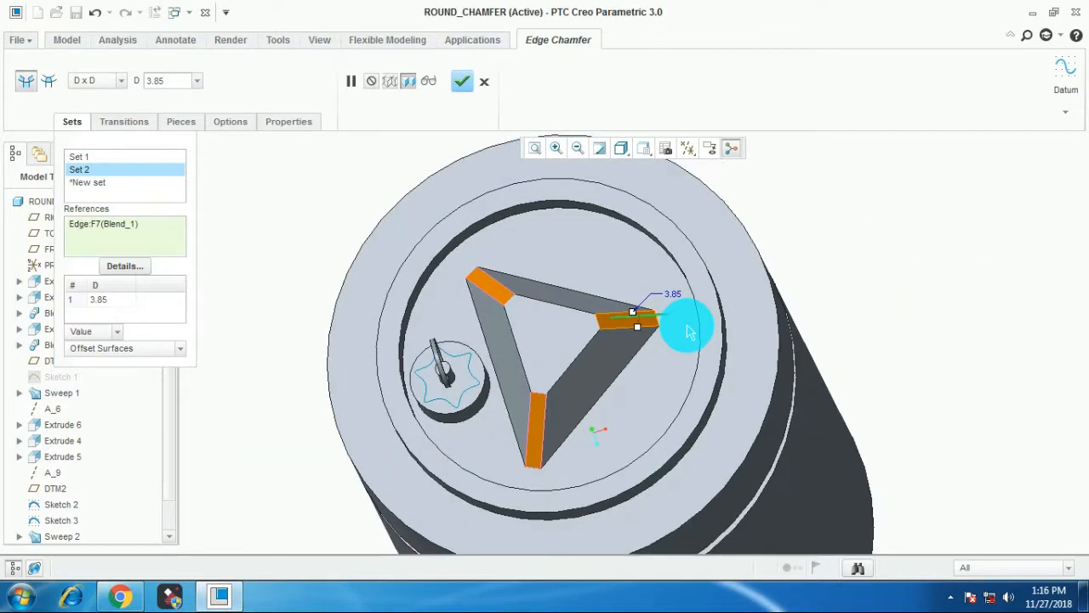
scroll(686, 325, "down", 1)
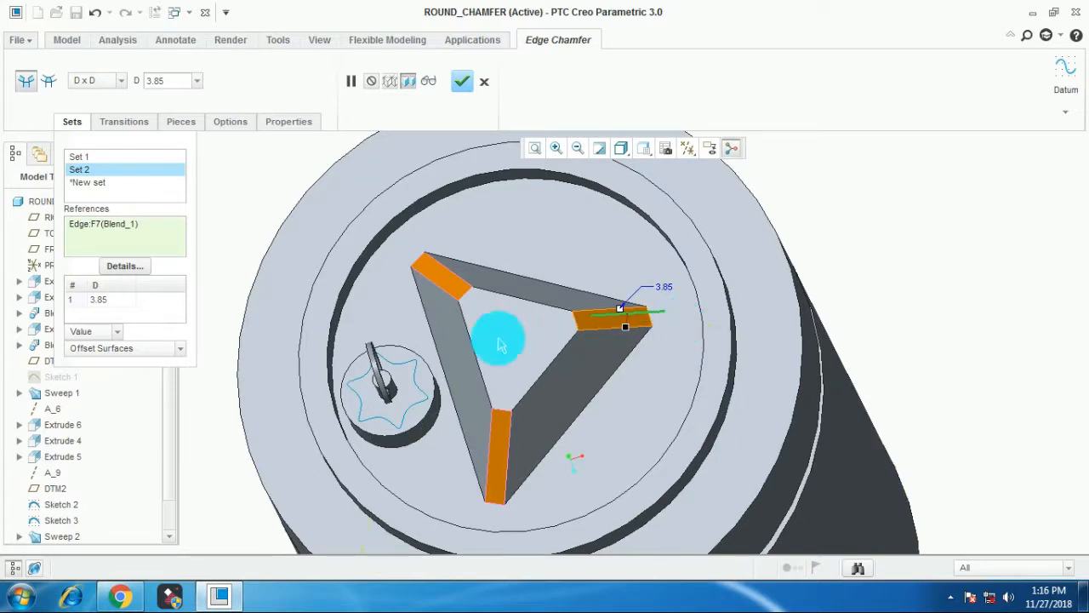
left_click(189, 126)
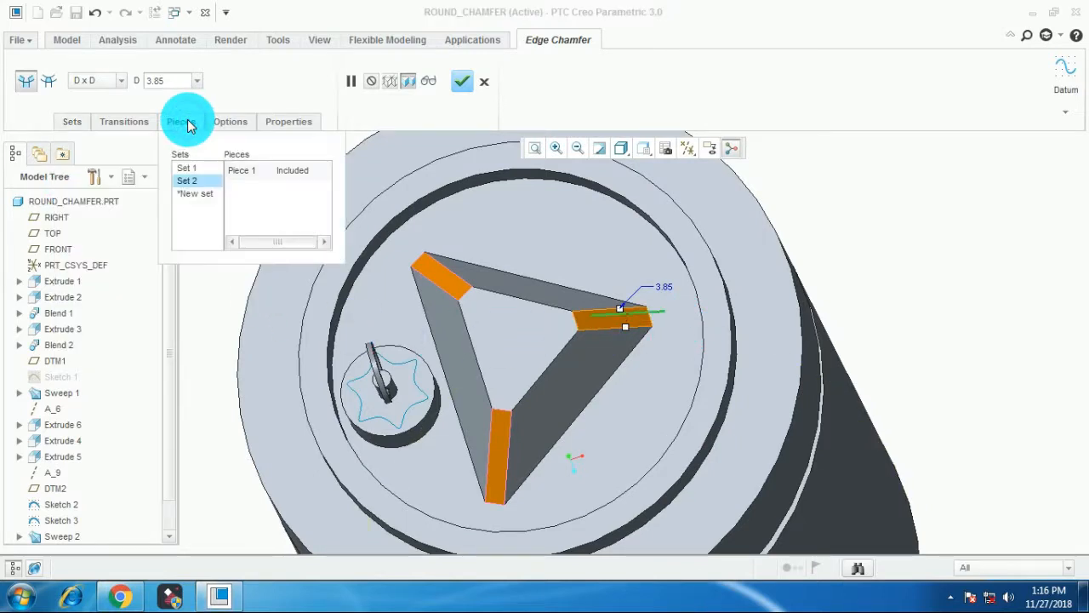
left_click(191, 170)
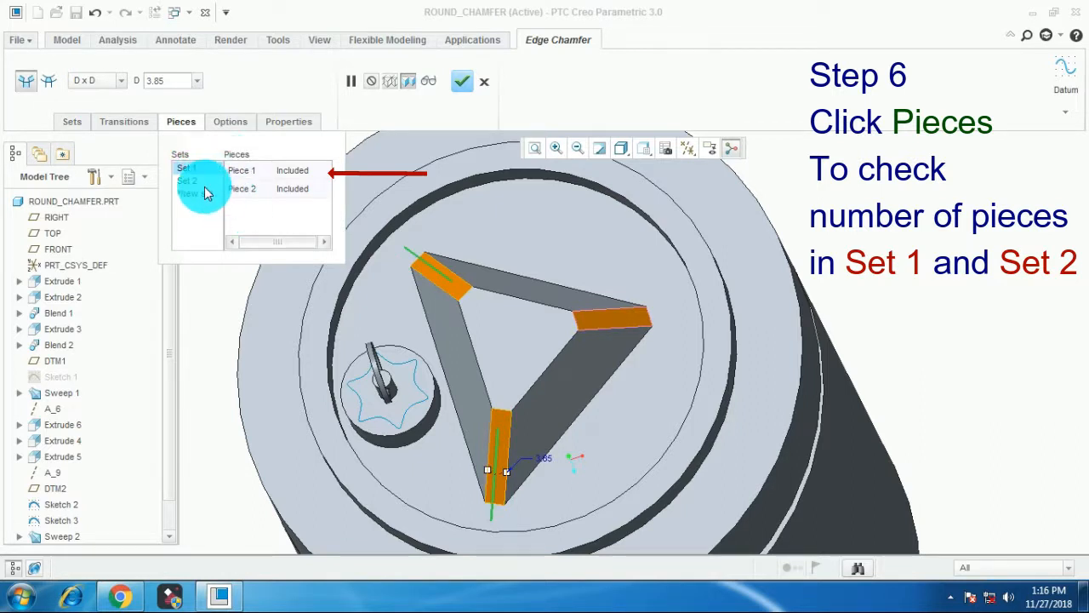
left_click(196, 182)
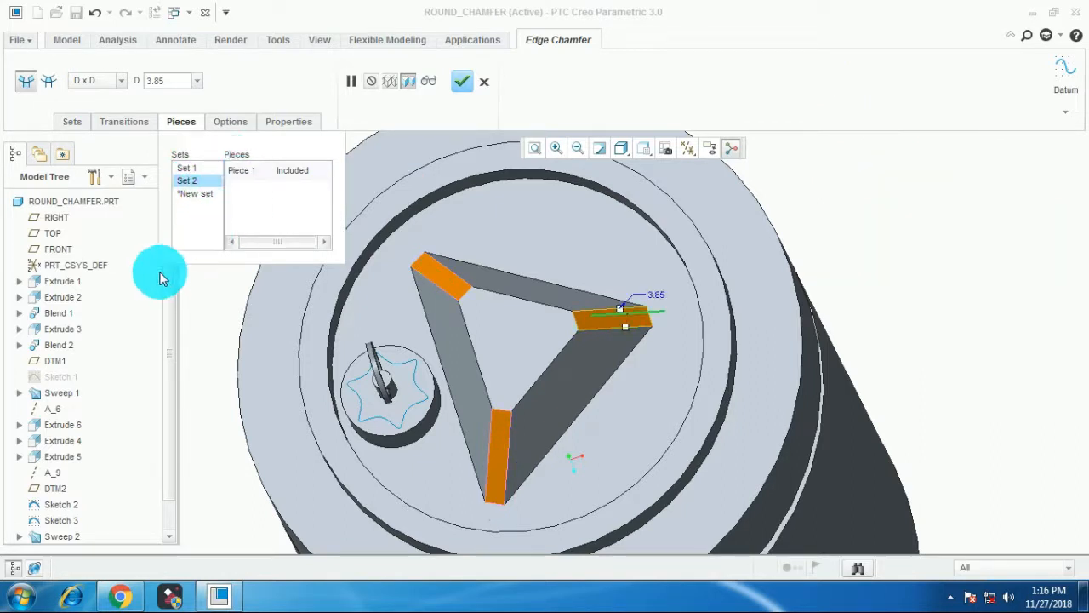
Set the chamfer distance D of Set 1 to 5.
left_click(73, 123)
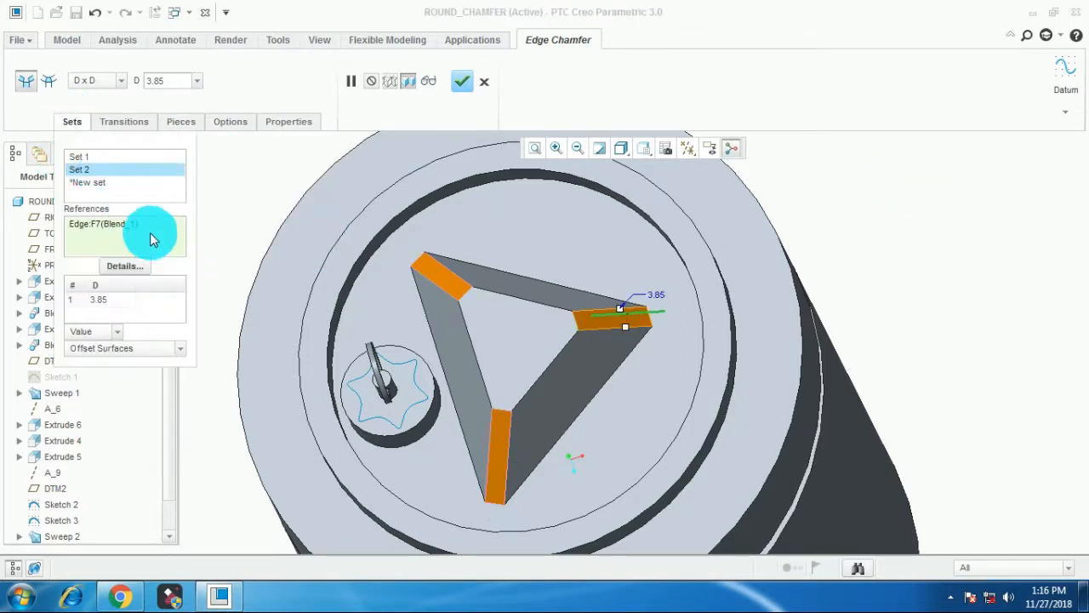
scroll(518, 342, "up", 2)
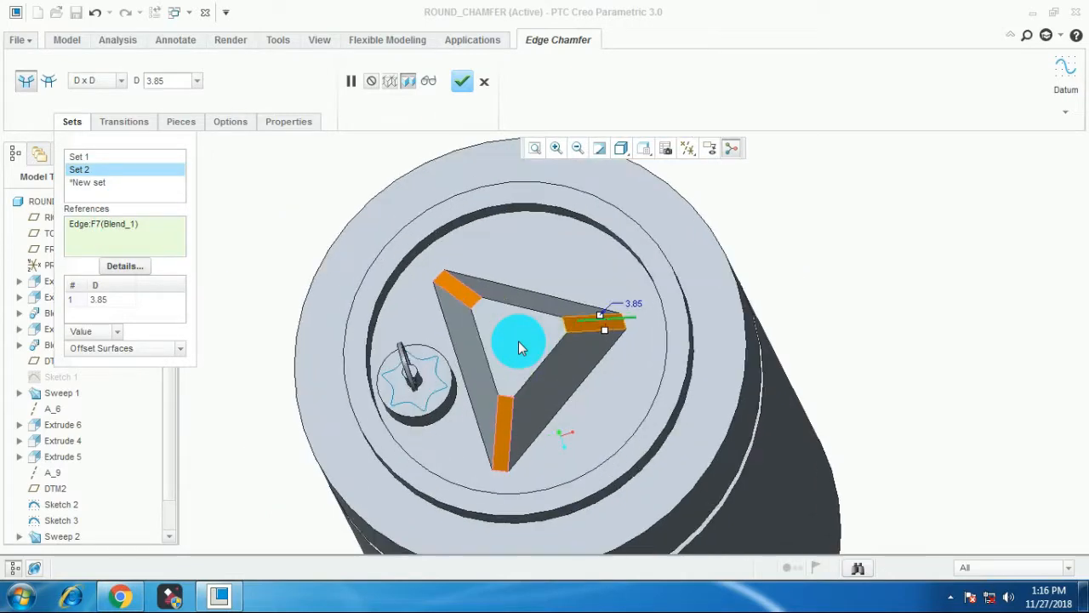
left_click(80, 159)
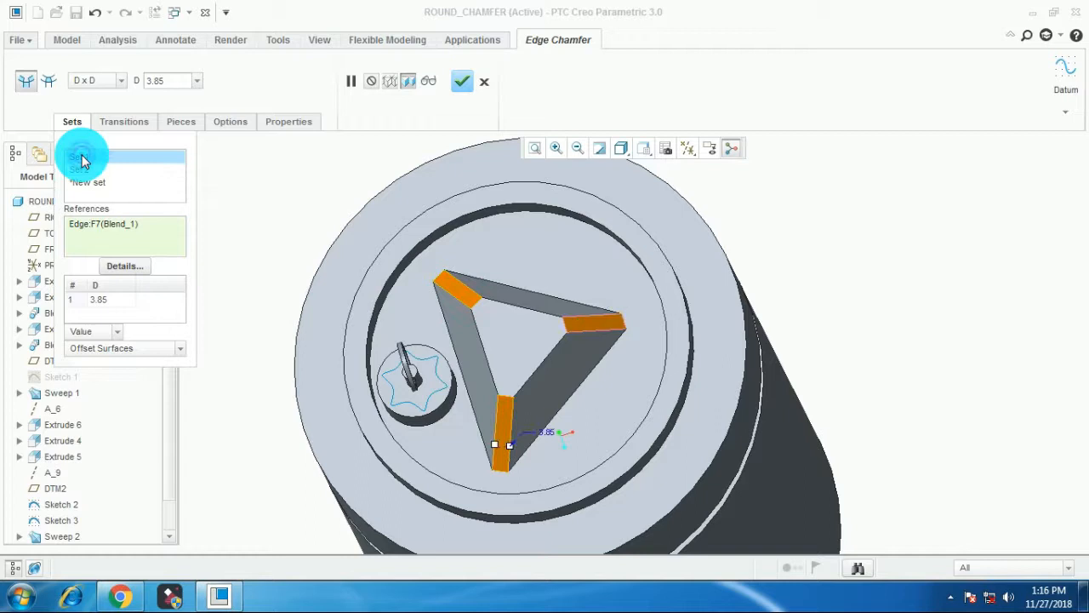
left_click(100, 302)
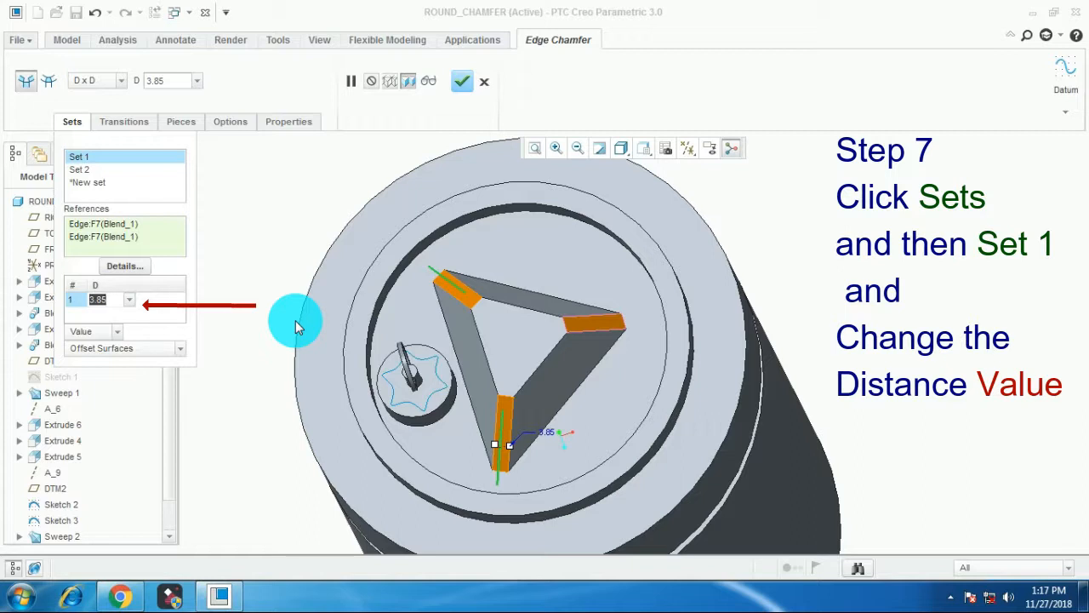
type("5")
key("Return")
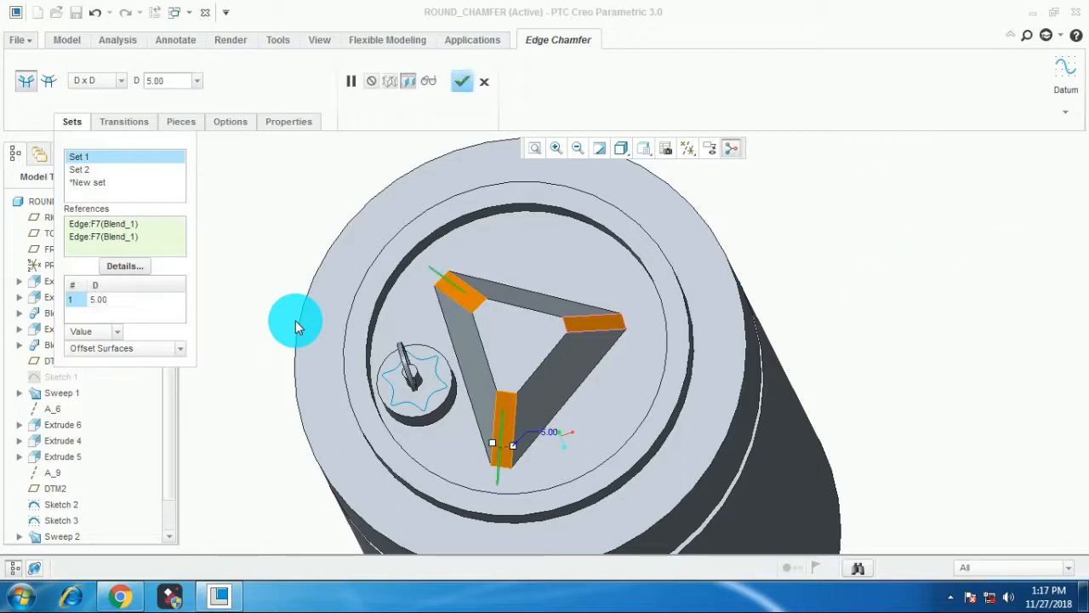
Set the chamfer distance D of Set 2 to 8.
left_click(82, 171)
left_click(114, 289)
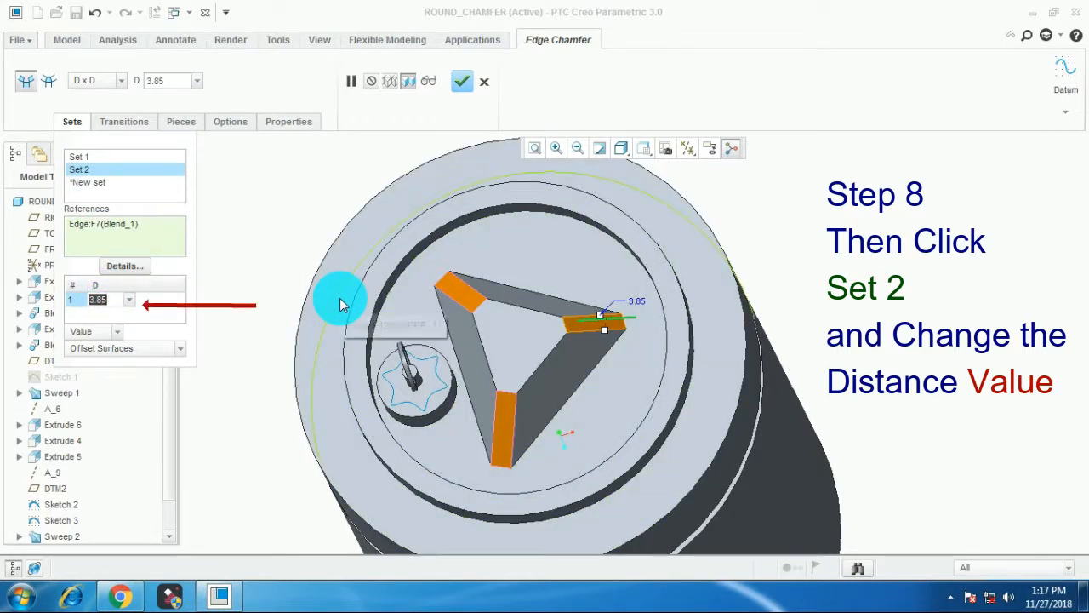
type("8")
key("Return")
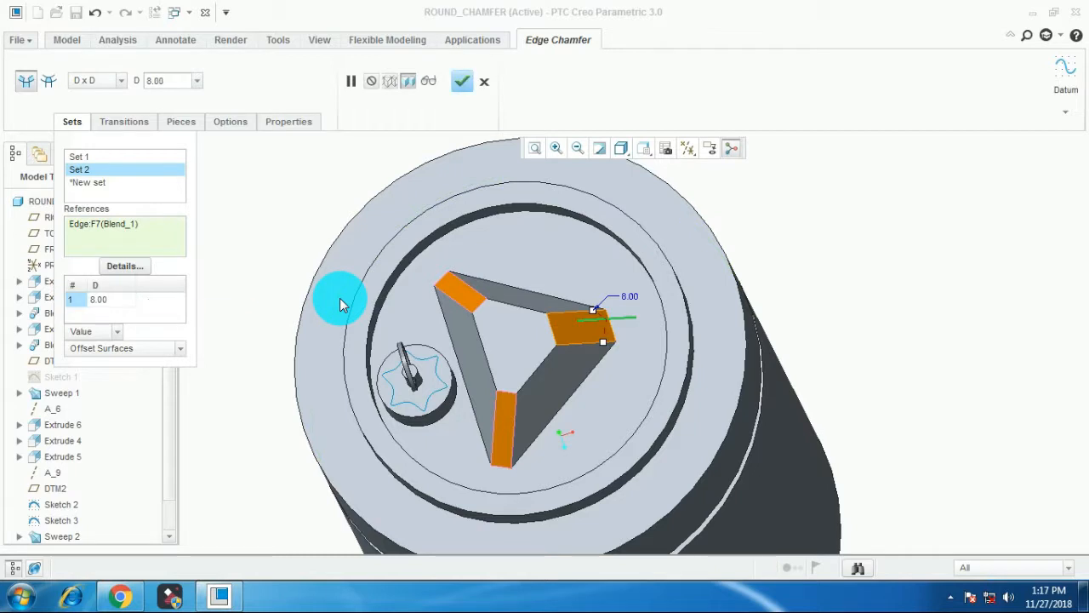
Preview the corner chamfers on the triangular block, accept the edge chamfer feature and deselect it.
left_click(432, 82)
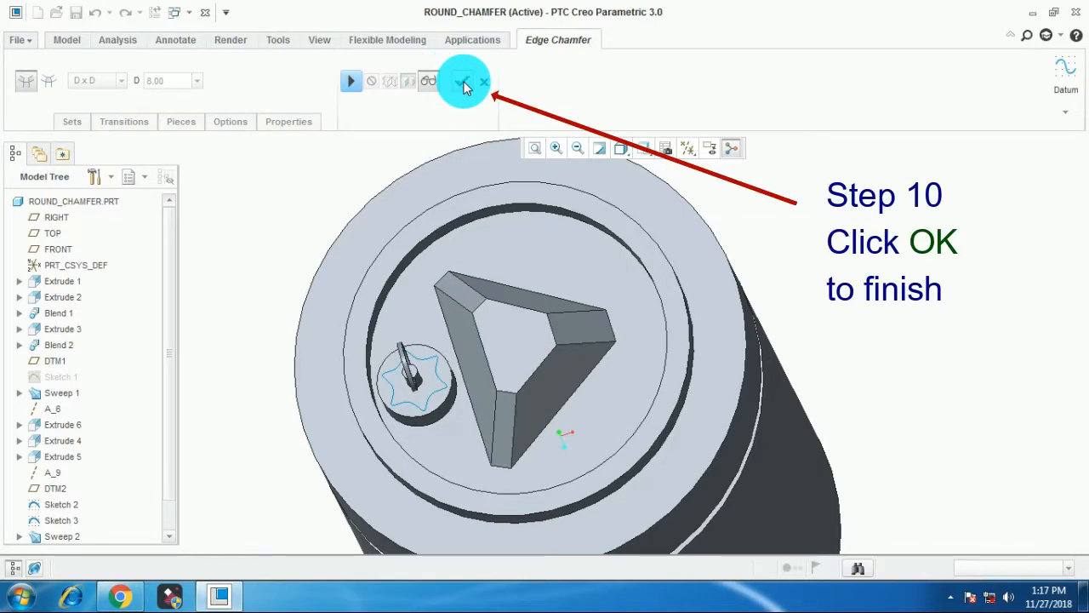
left_click(464, 83)
left_click(860, 273)
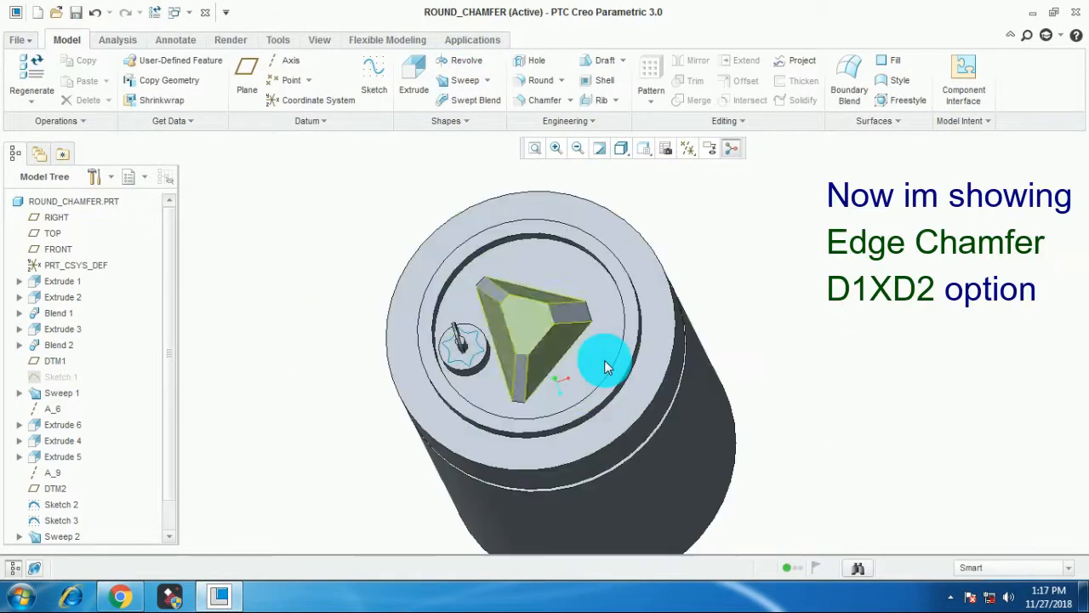
Start a new edge chamfer using the D1 x D2 dimensioning scheme and show its set definition.
middle_click_drag(608, 366, 596, 329)
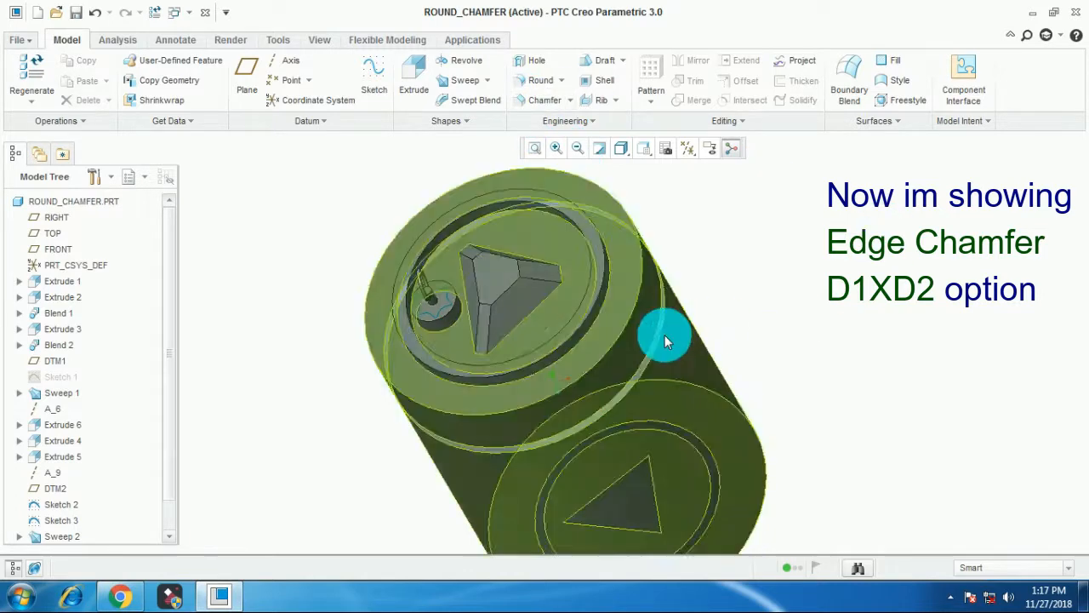
scroll(667, 318, "up", 2)
mouse_move(667, 318)
middle_mouse_down()
mouse_move(700, 326)
mouse_move(683, 309)
middle_mouse_up()
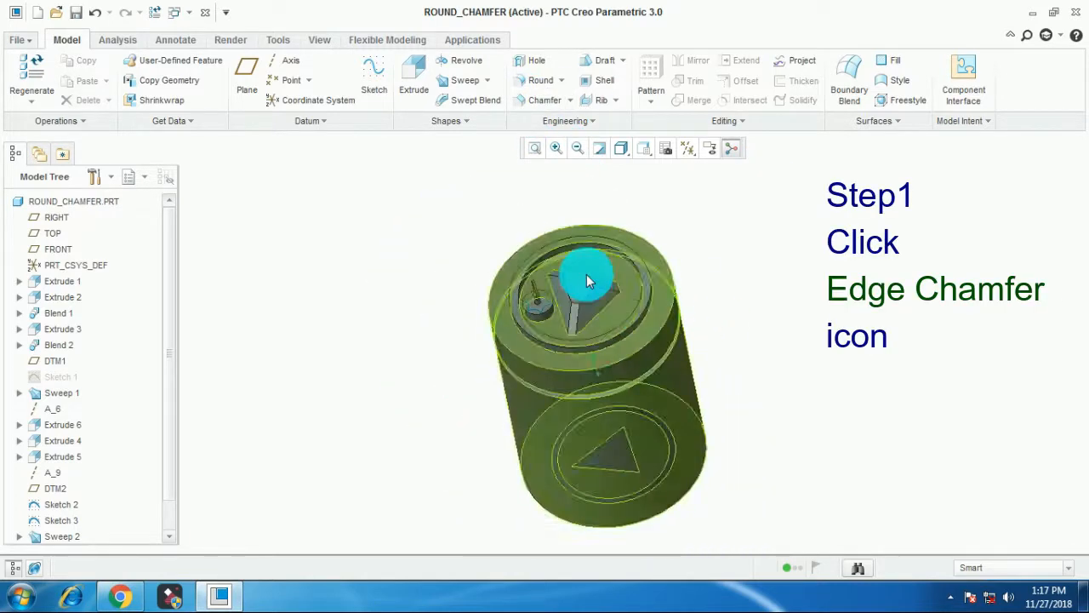
scroll(590, 277, "down", 2)
left_click(534, 102)
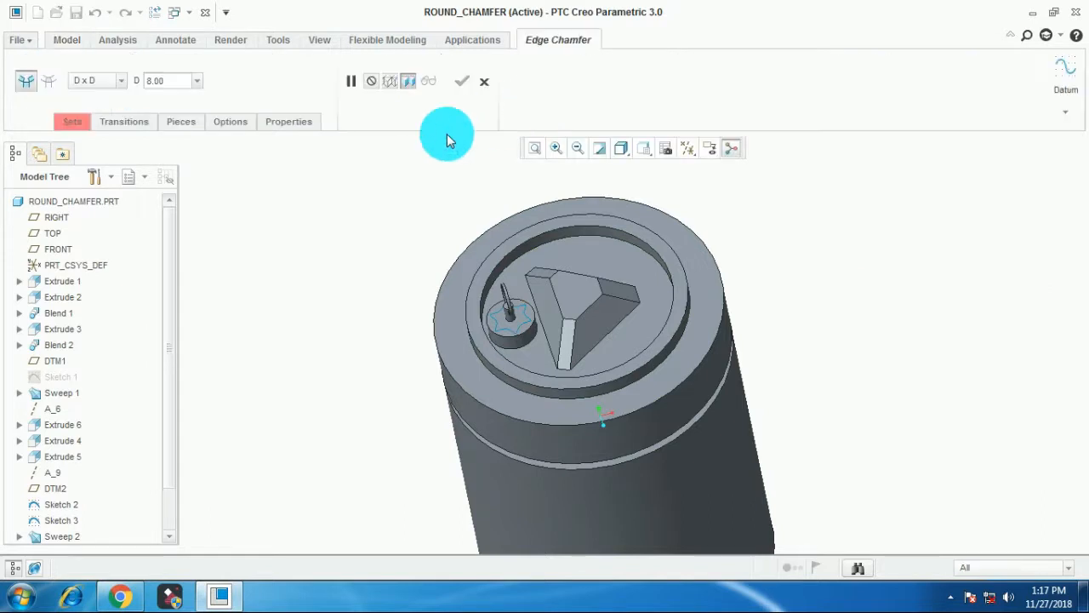
left_click(120, 85)
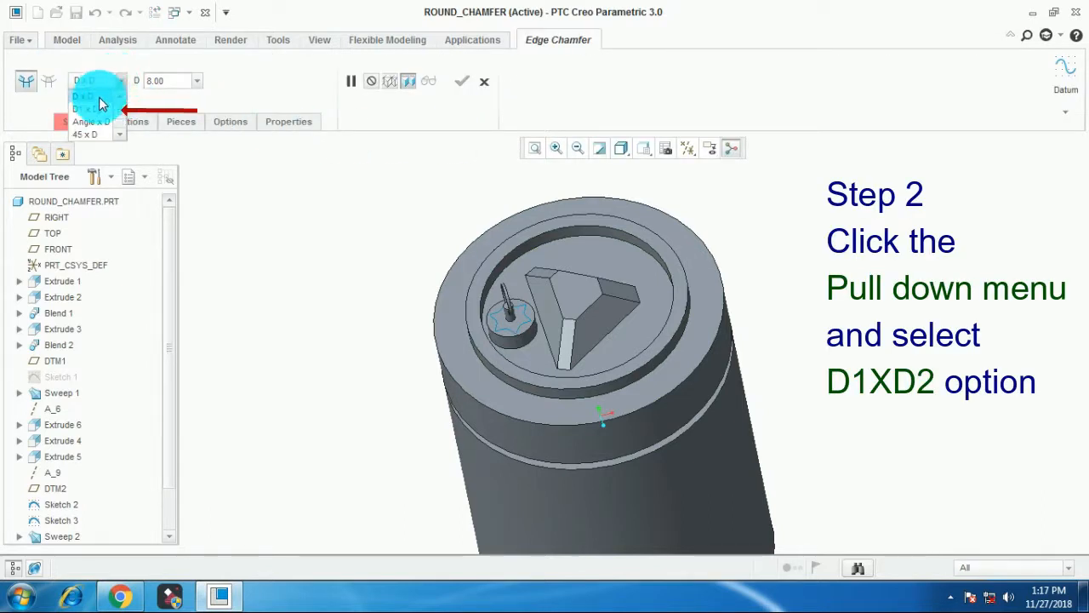
left_click(91, 108)
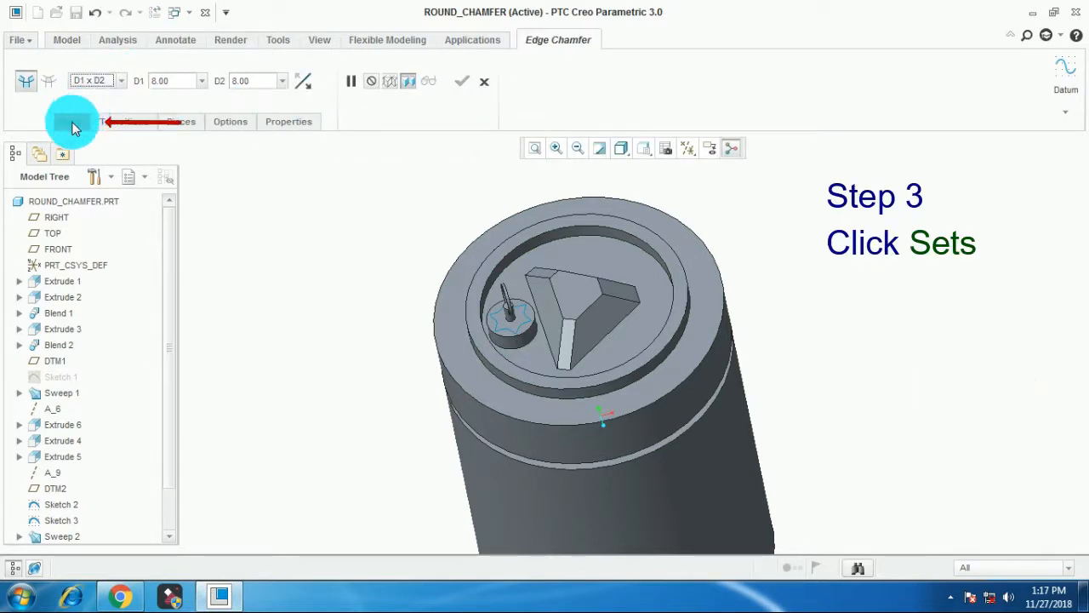
left_click(73, 124)
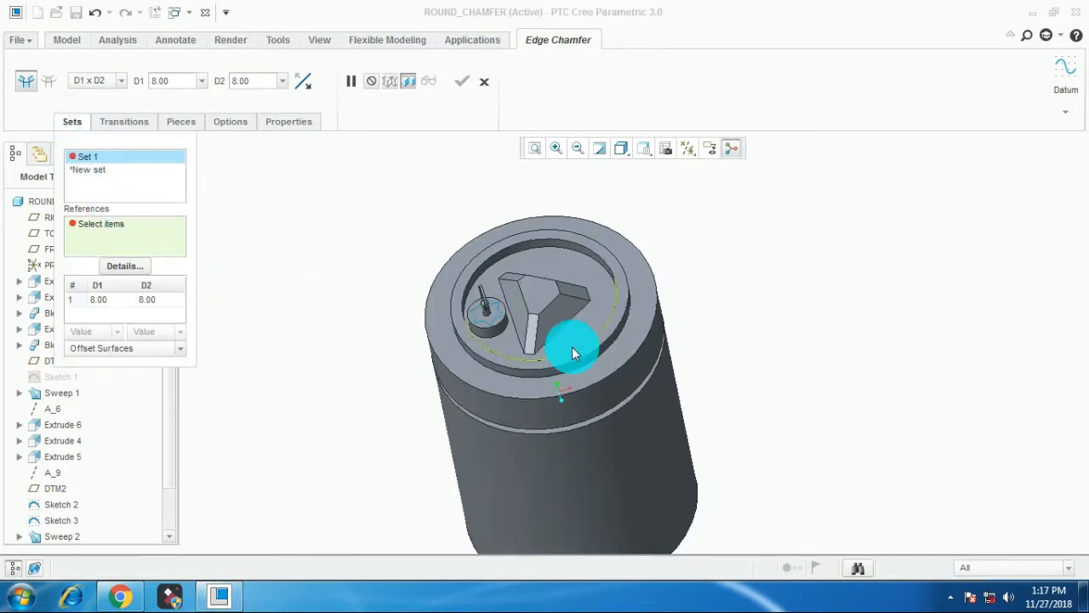
Select two adjoining long top-face edges of the lid's triangular block as Set 1 references.
scroll(579, 353, "down", 3)
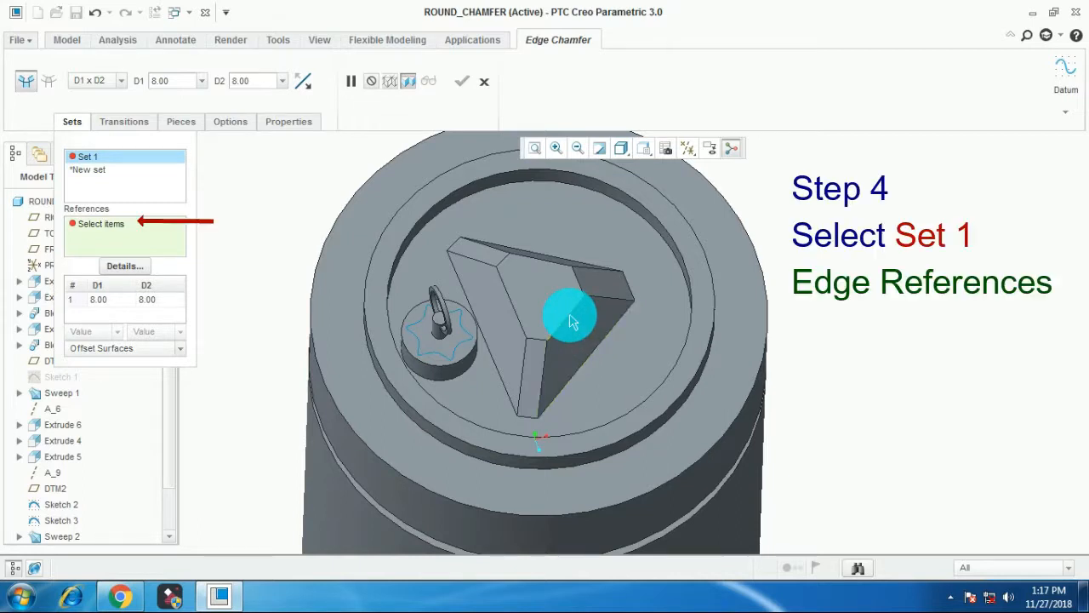
left_click(572, 322)
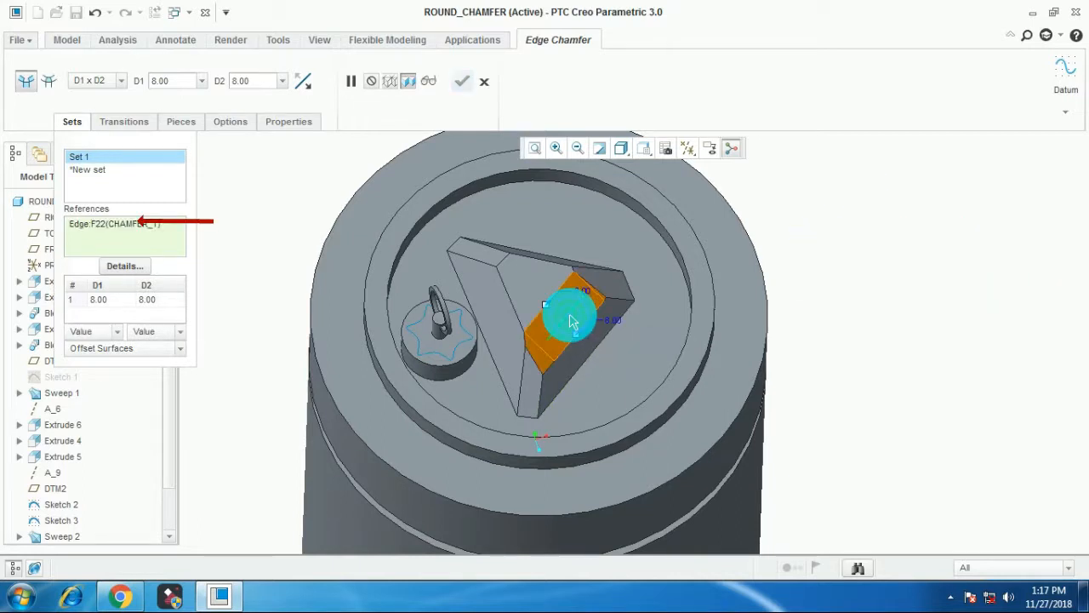
left_click(558, 267, "ctrl")
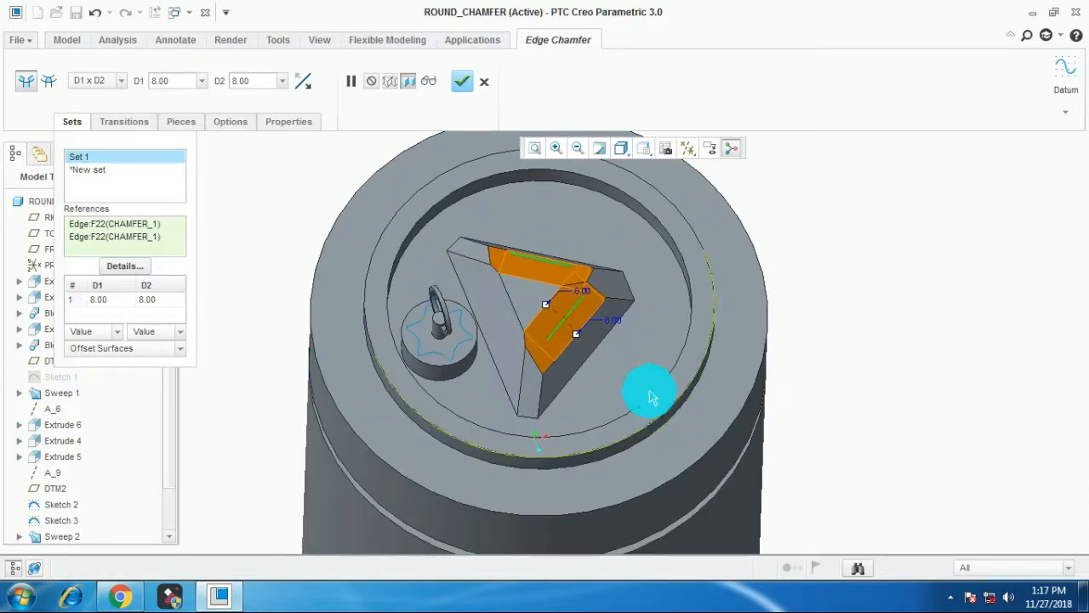
Adjust the Set 1 chamfer freehand on the model to D2 about 6.5 and D1 about 6.7.
scroll(629, 382, "up", 2)
scroll(629, 382, "down", 2)
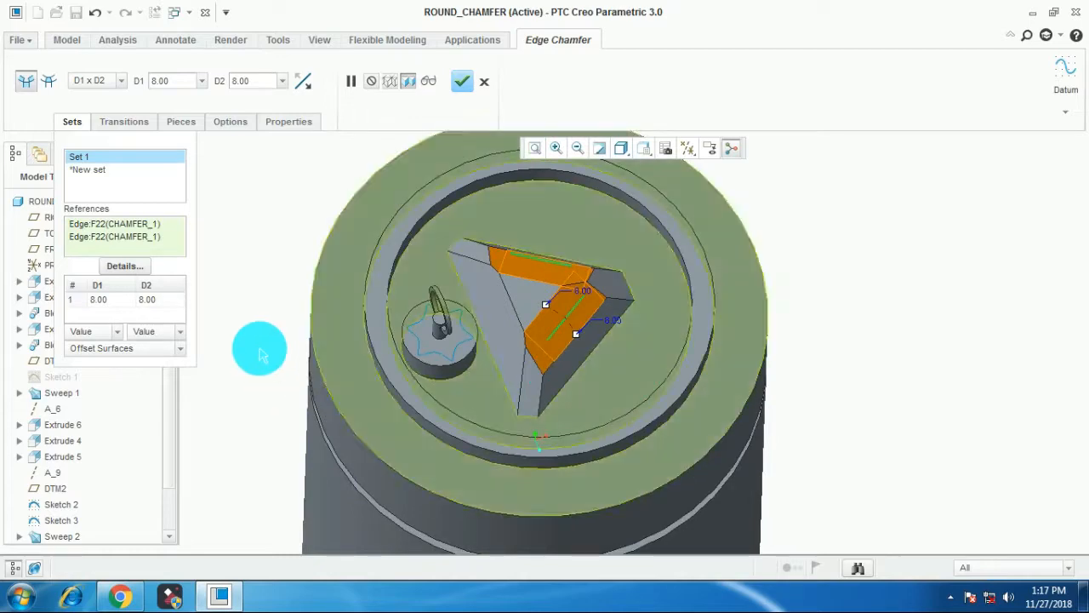
middle_click_drag(639, 383, 699, 330)
scroll(646, 395, "up", 2)
scroll(655, 339, "down", 4)
scroll(644, 396, "up", 3)
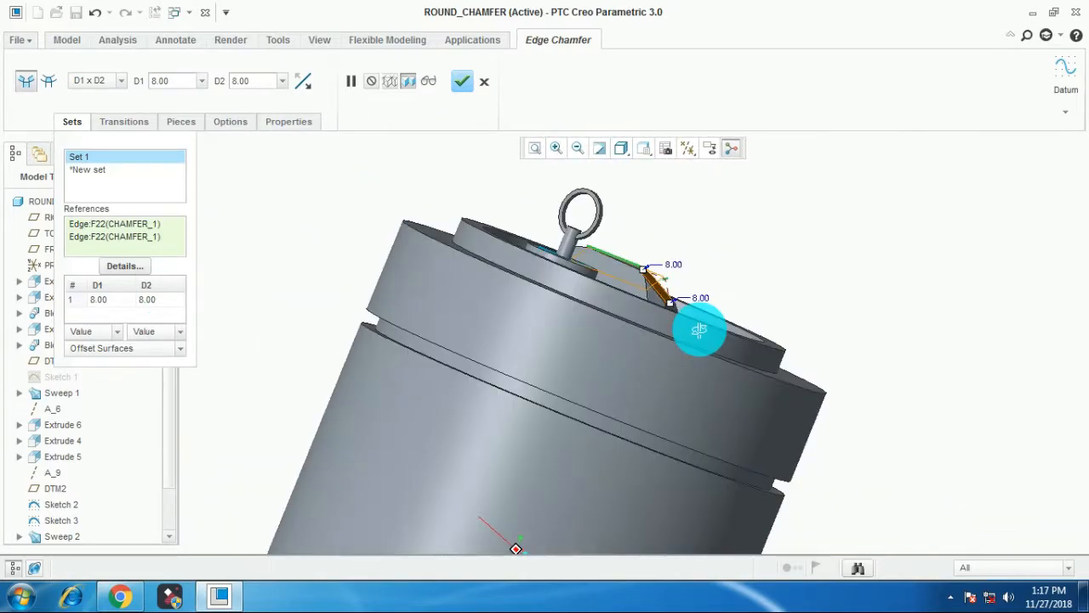
scroll(659, 281, "down", 5)
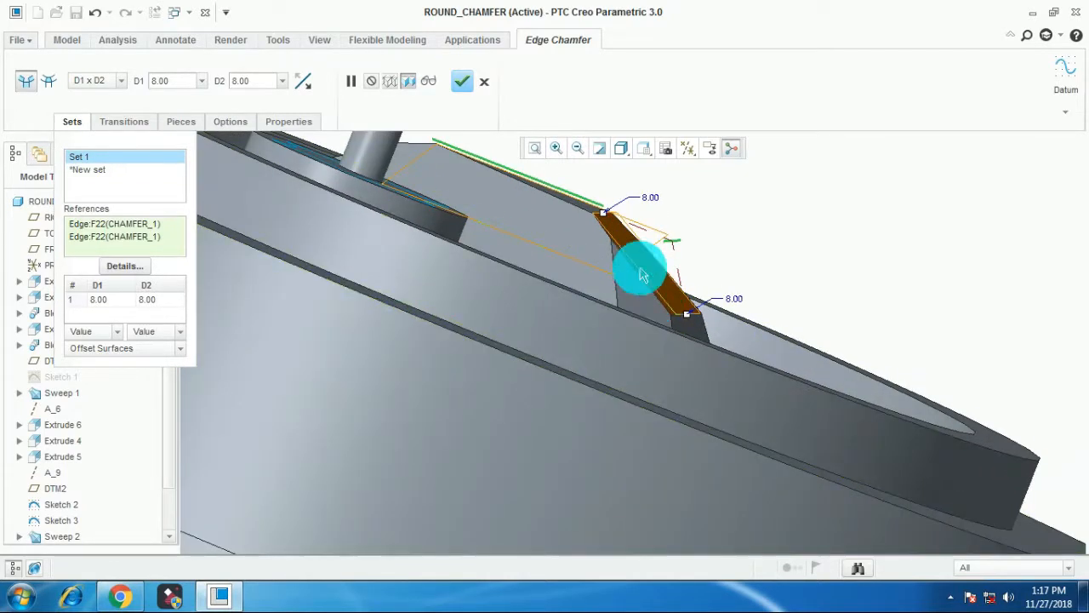
mouse_move(694, 305)
left_mouse_down()
mouse_move(688, 324)
mouse_move(689, 309)
left_mouse_up()
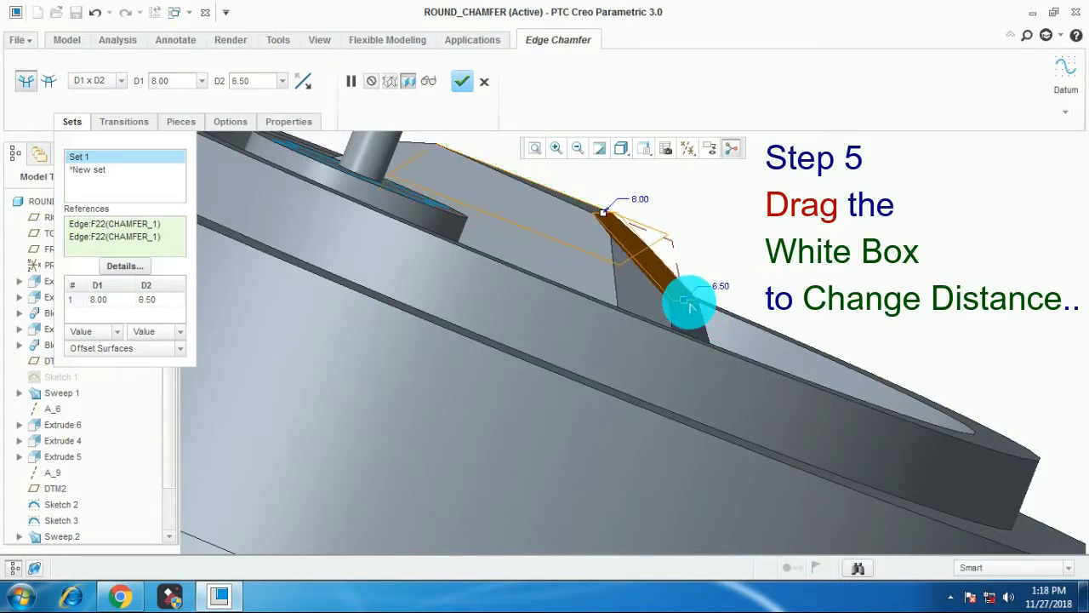
mouse_move(602, 218)
left_mouse_down()
mouse_move(574, 205)
mouse_move(615, 216)
left_mouse_up()
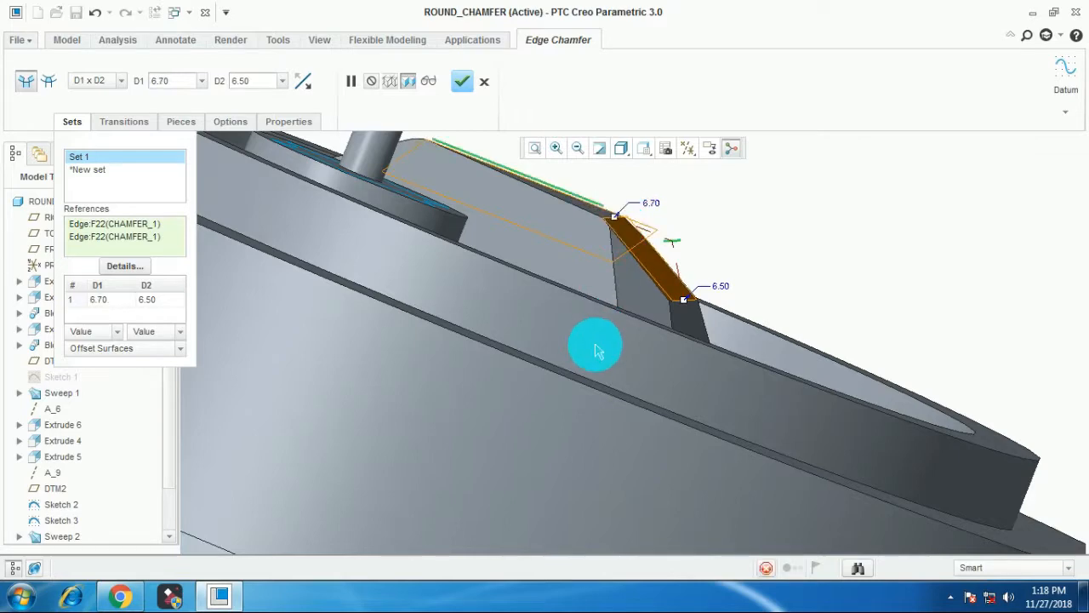
Readjust the Set 1 chamfer freehand on the model to D2 about 7.8 and D1 about 5.2.
middle_click_drag(595, 370, 596, 286)
scroll(618, 269, "up", 4)
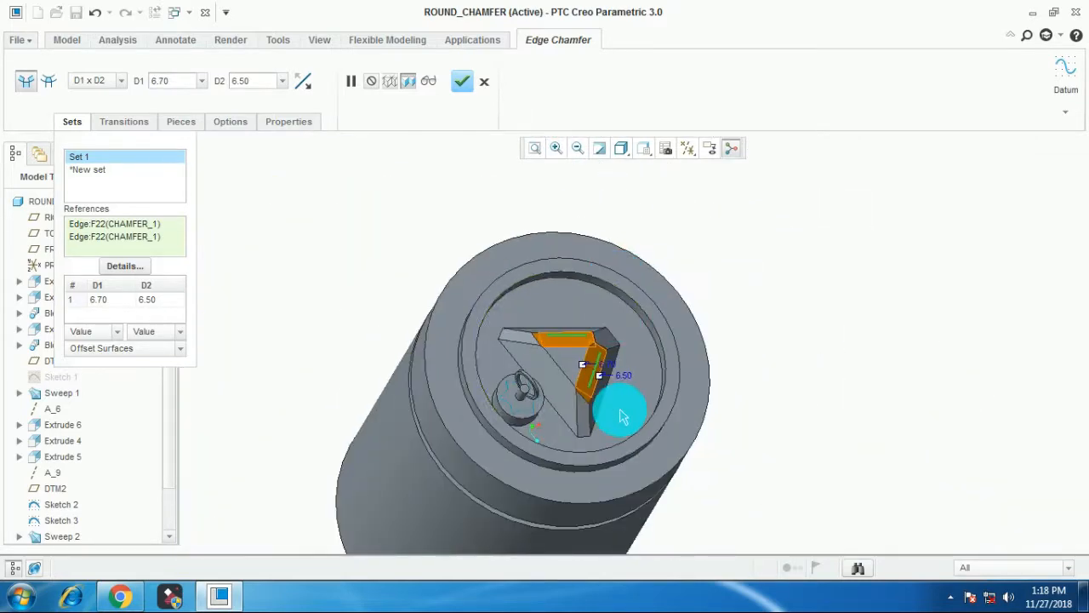
middle_click_drag(622, 415, 622, 384)
scroll(596, 324, "down", 3)
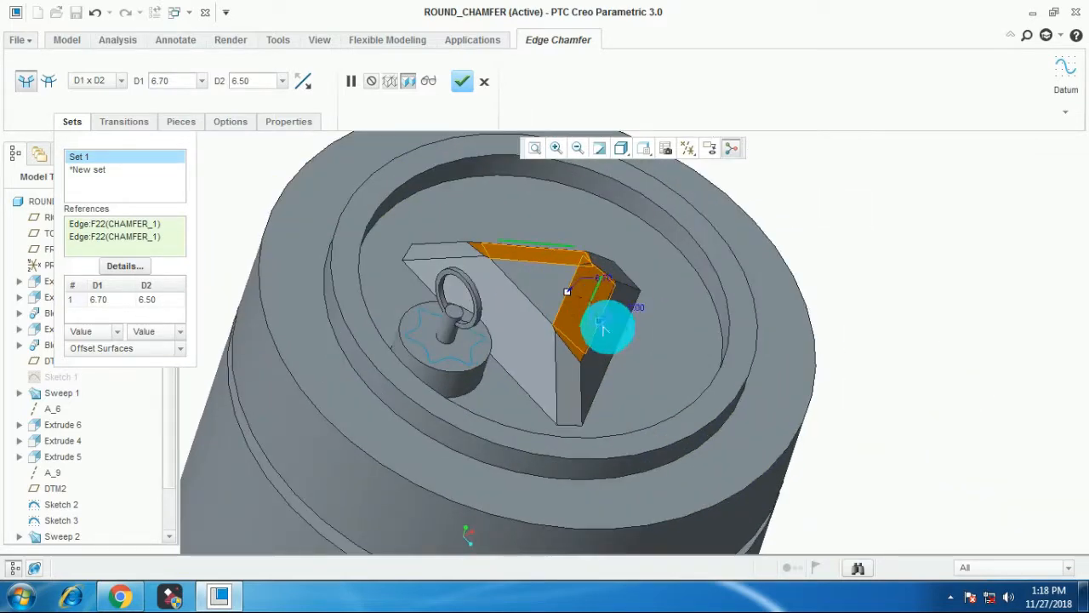
left_click_drag(602, 329, 610, 325)
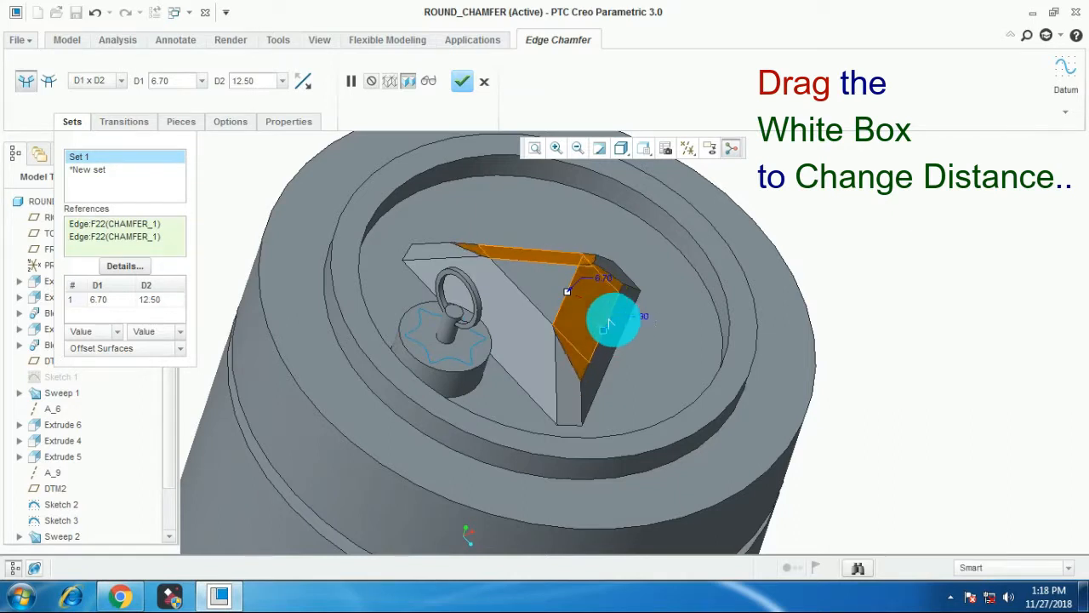
mouse_move(565, 291)
left_mouse_down()
mouse_move(557, 286)
mouse_move(572, 295)
left_mouse_up()
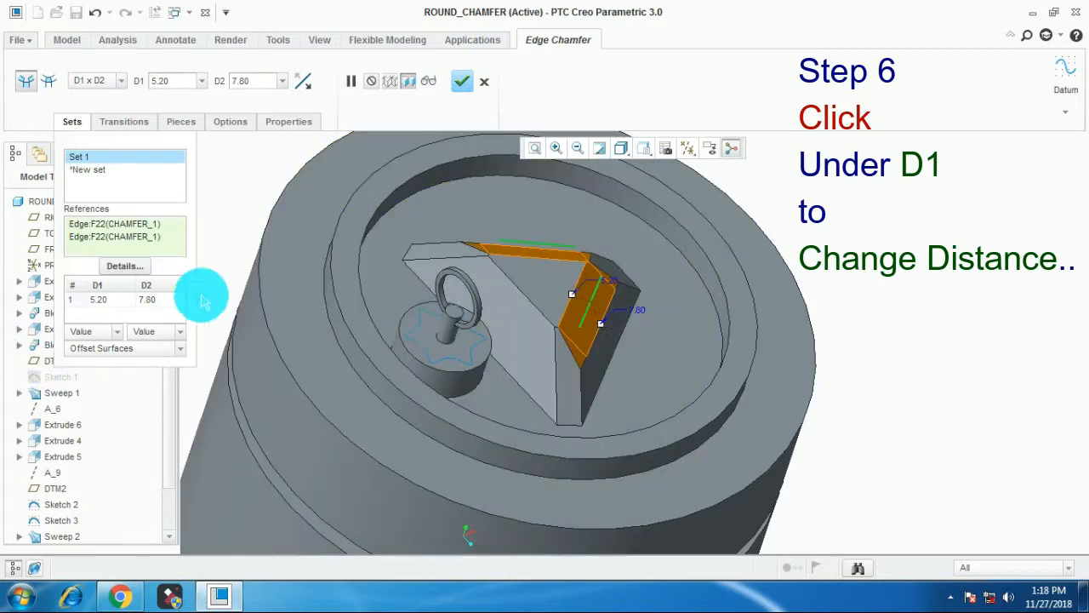
Set the Set 1 chamfer distances exactly to D1 5 and D2 8.
left_click(100, 299)
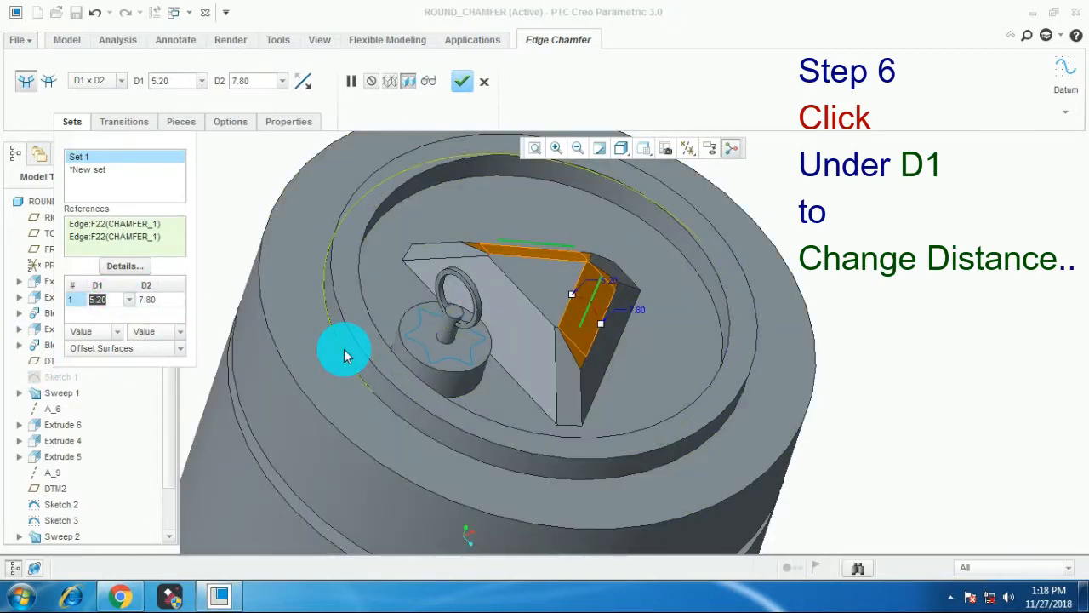
type("5")
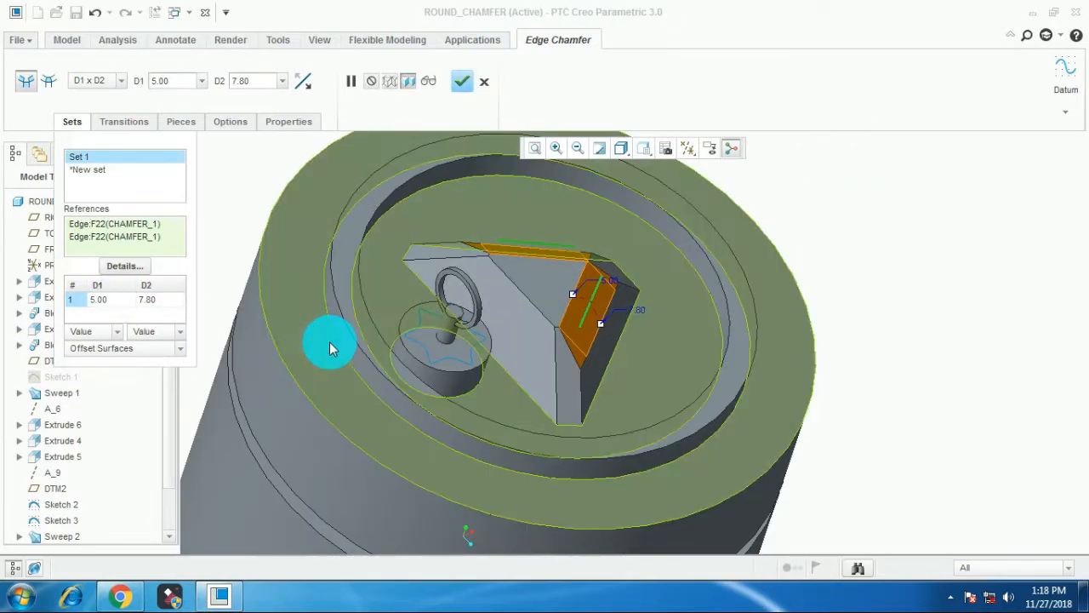
left_click(146, 303)
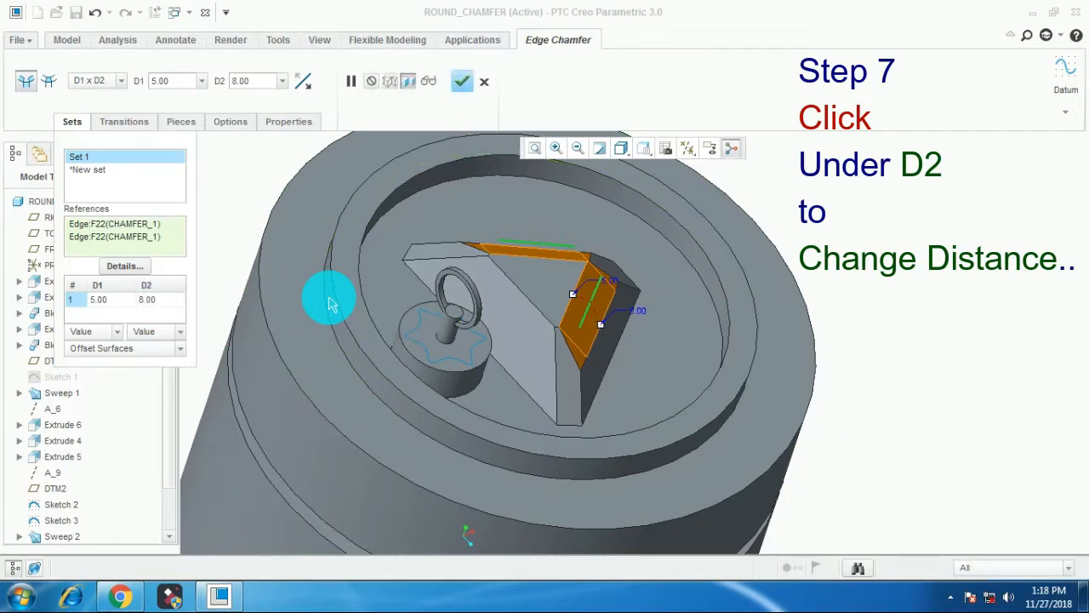
Add Set 2 to the chamfer and select the remaining long top-face edge of the triangular block as its reference.
scroll(521, 426, "up", 1)
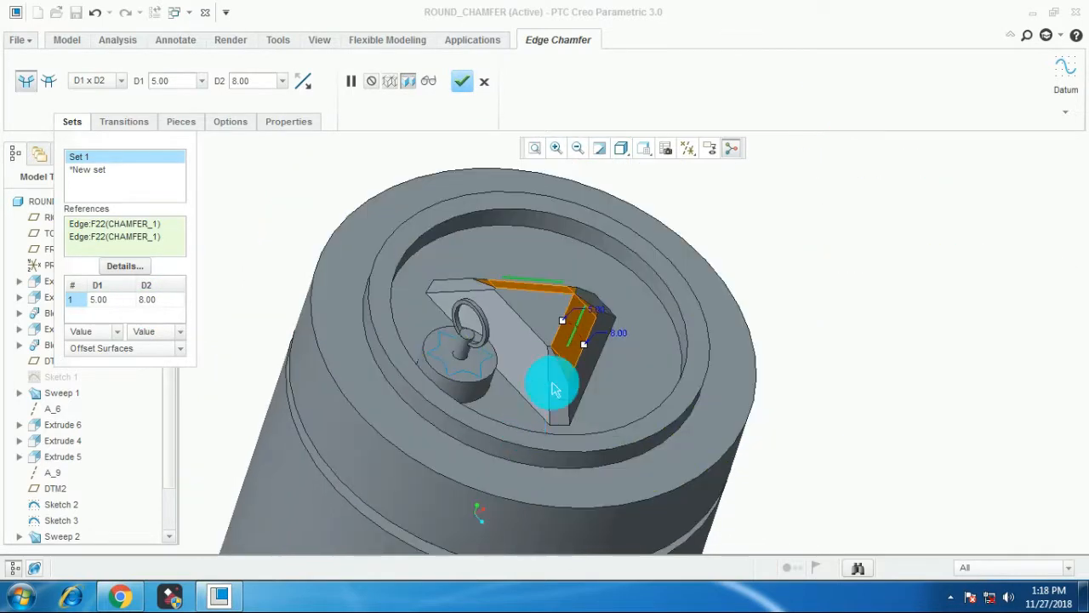
scroll(553, 389, "down", 1)
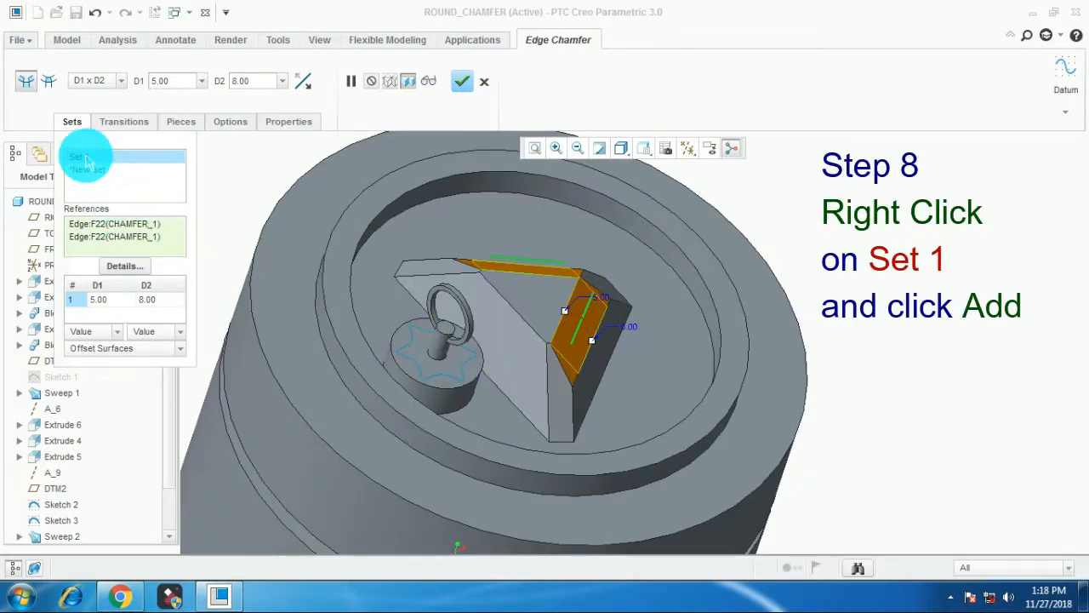
left_click(117, 166)
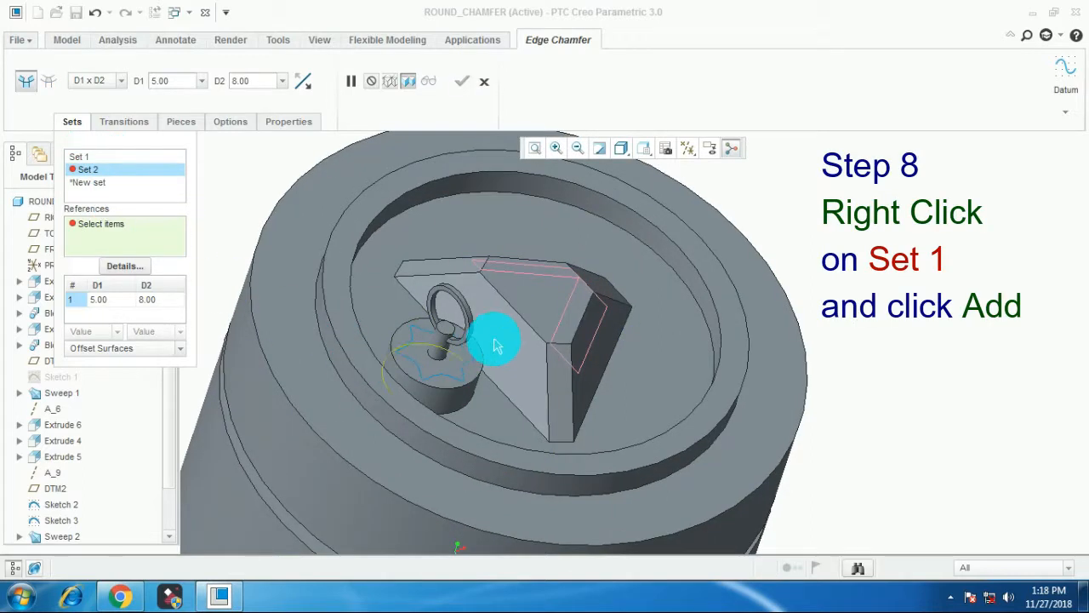
left_click(519, 321)
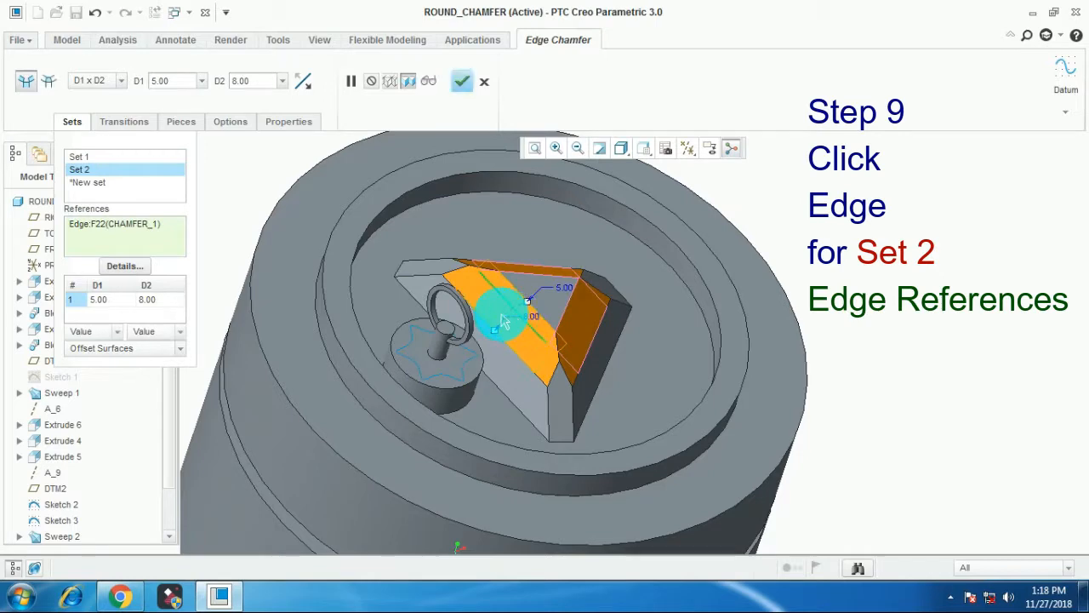
middle_click_drag(298, 384, 604, 387)
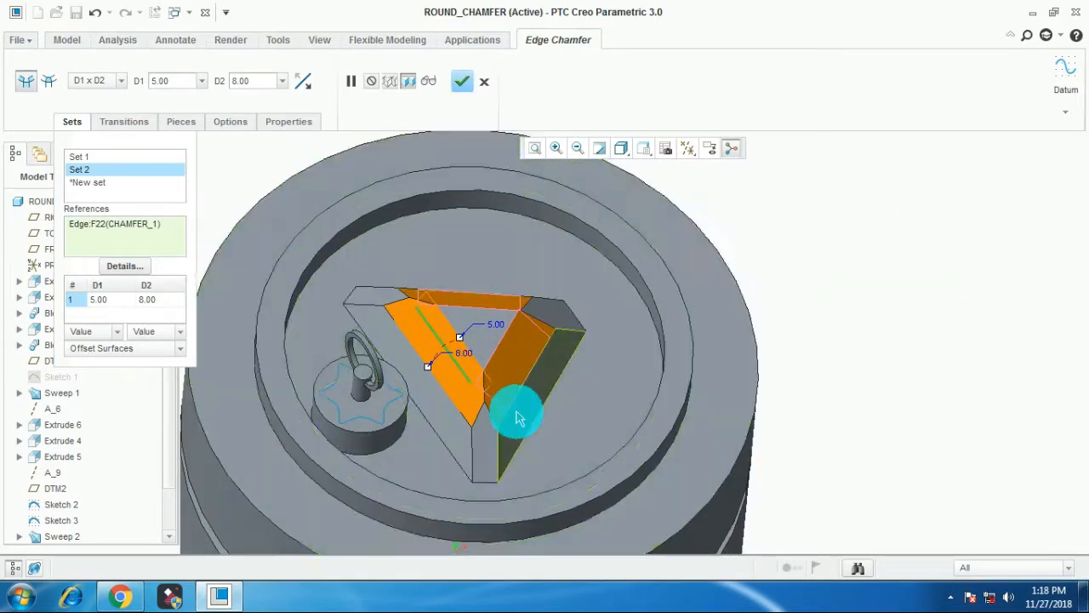
scroll(517, 413, "down", 1)
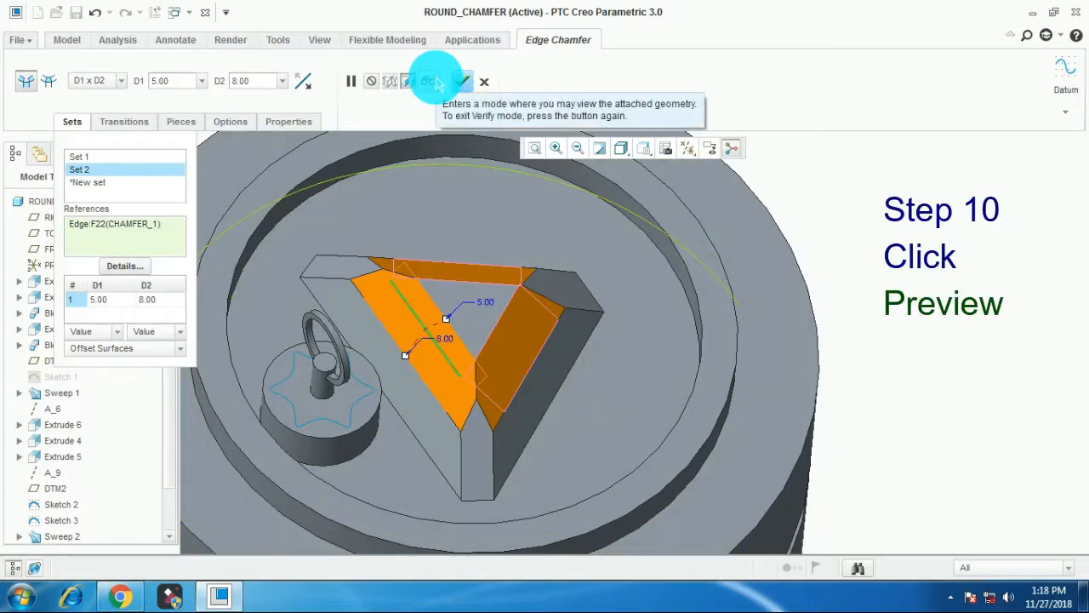
Preview the two-set D1 x D2 chamfer on the triangular block and complete the feature.
left_click(430, 81)
middle_click_drag(642, 431, 640, 428)
left_click(464, 89)
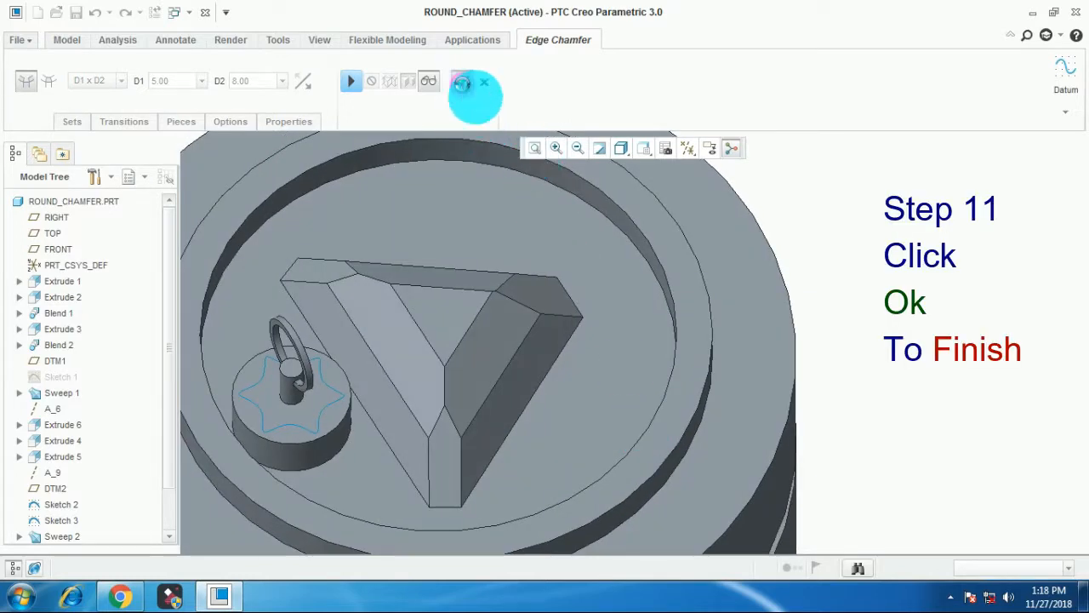
left_click(885, 304)
Examine the triangular block's front corner where the Set 1 and Set 2 chamfers meet.
scroll(873, 389, "up", 3)
middle_click_drag(807, 429, 777, 414)
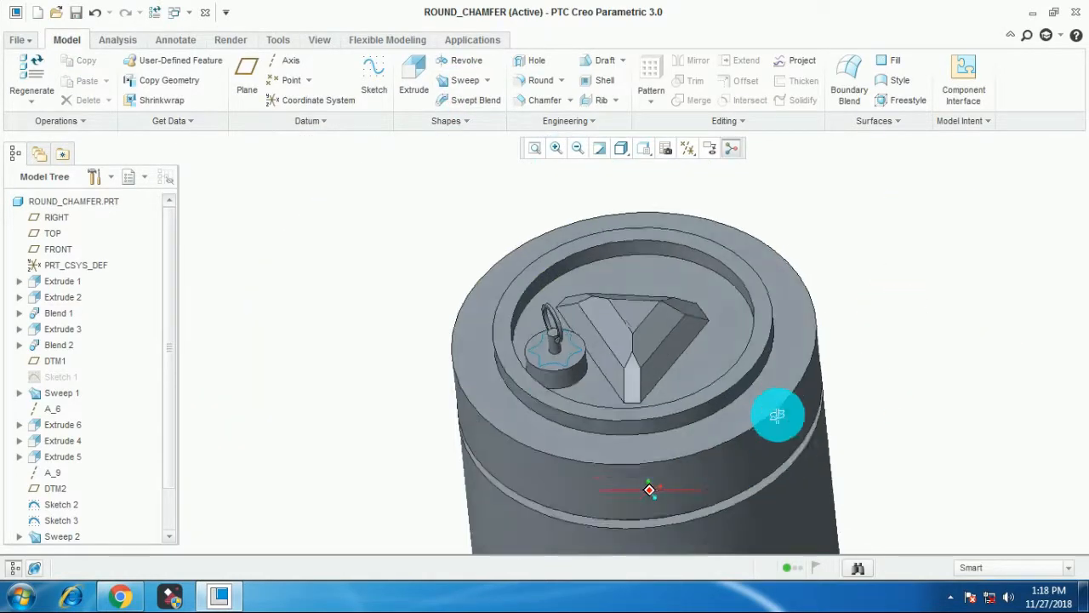
scroll(761, 391, "up", 1)
scroll(724, 353, "down", 4)
mouse_move(714, 364)
middle_mouse_down()
mouse_move(708, 360)
mouse_move(708, 379)
middle_mouse_up()
scroll(688, 379, "down", 5)
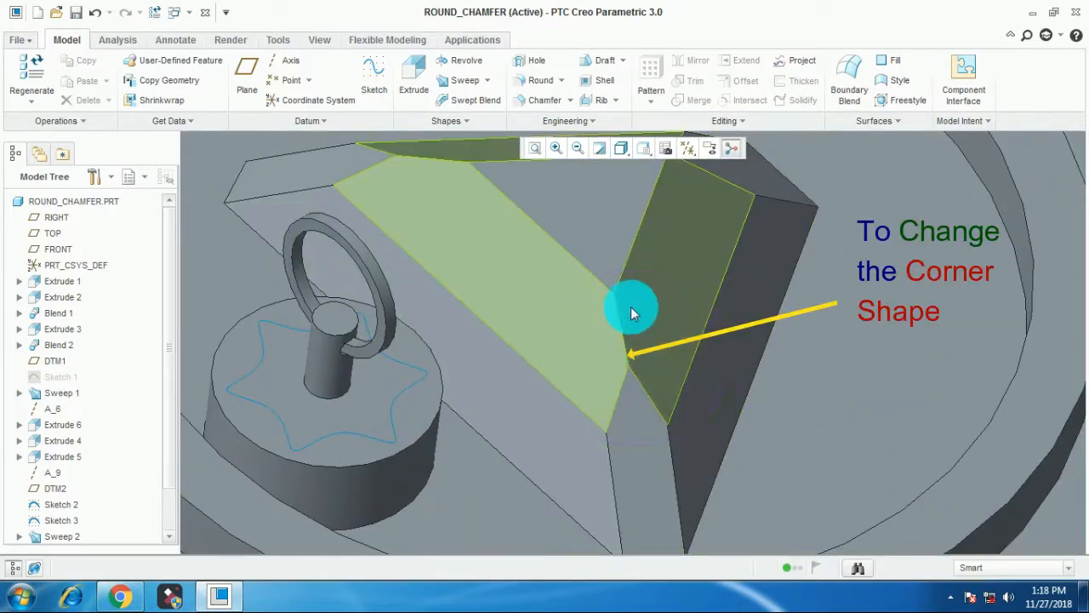
scroll(655, 431, "up", 4)
middle_click_drag(649, 431, 662, 409)
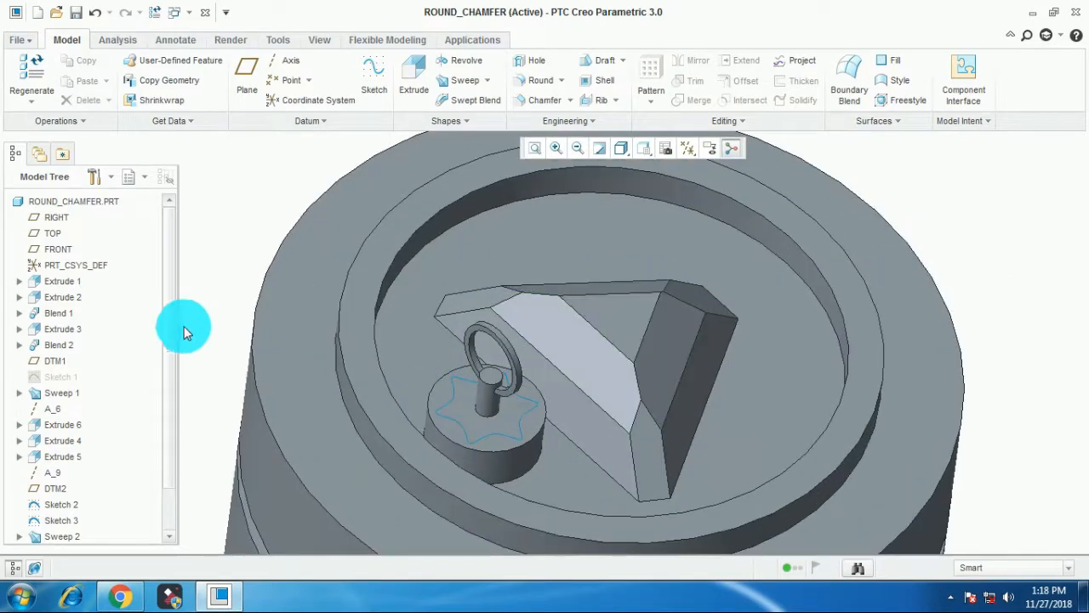
Reopen Chamfer 2 for editing its definition.
scroll(174, 325, "down", 1)
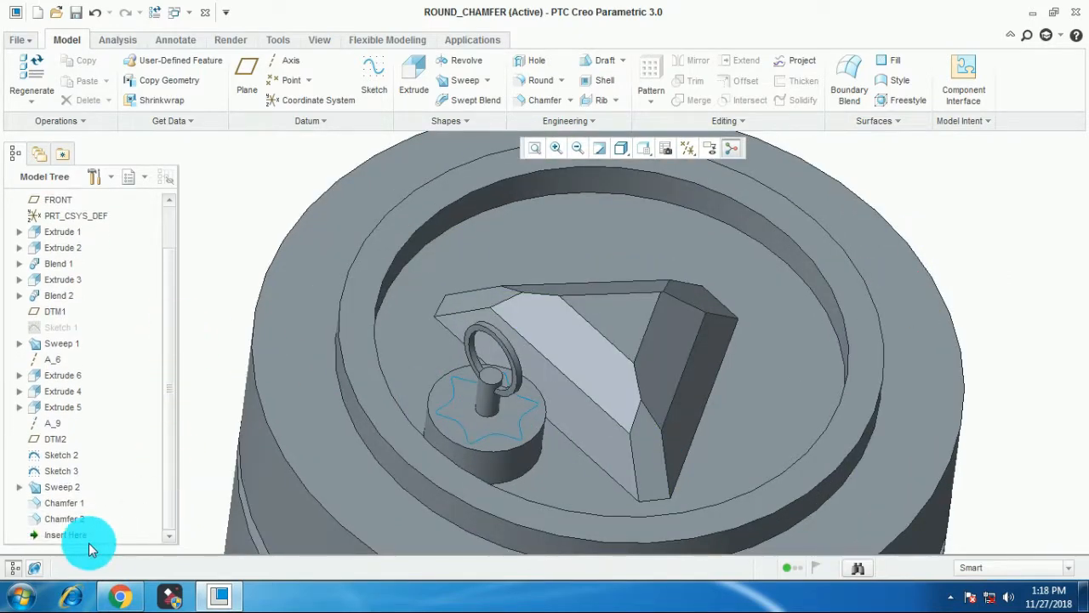
left_click(73, 521)
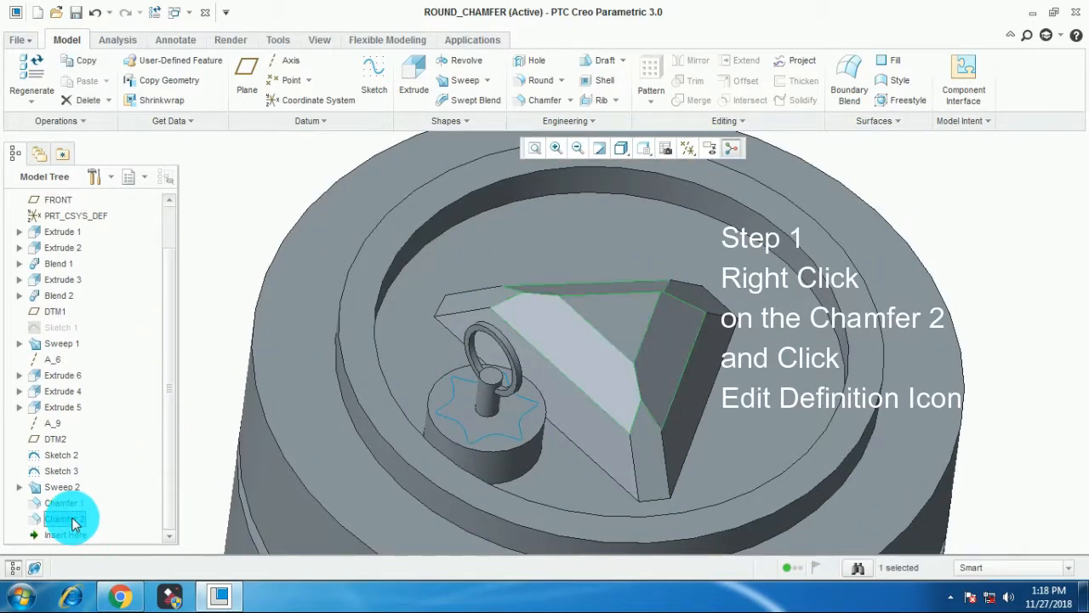
right_click(73, 519)
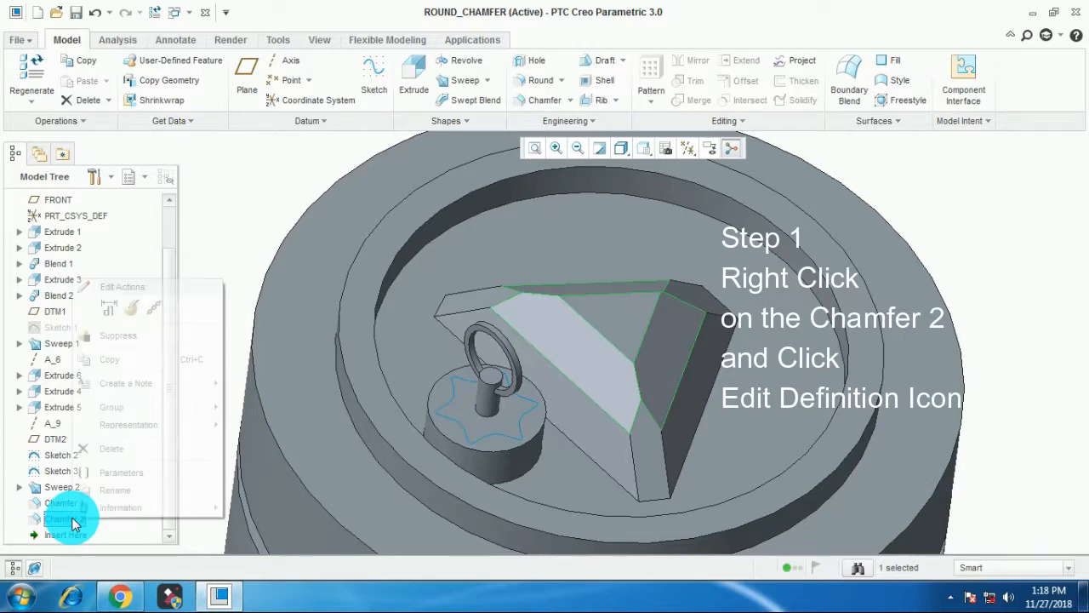
left_click(132, 310)
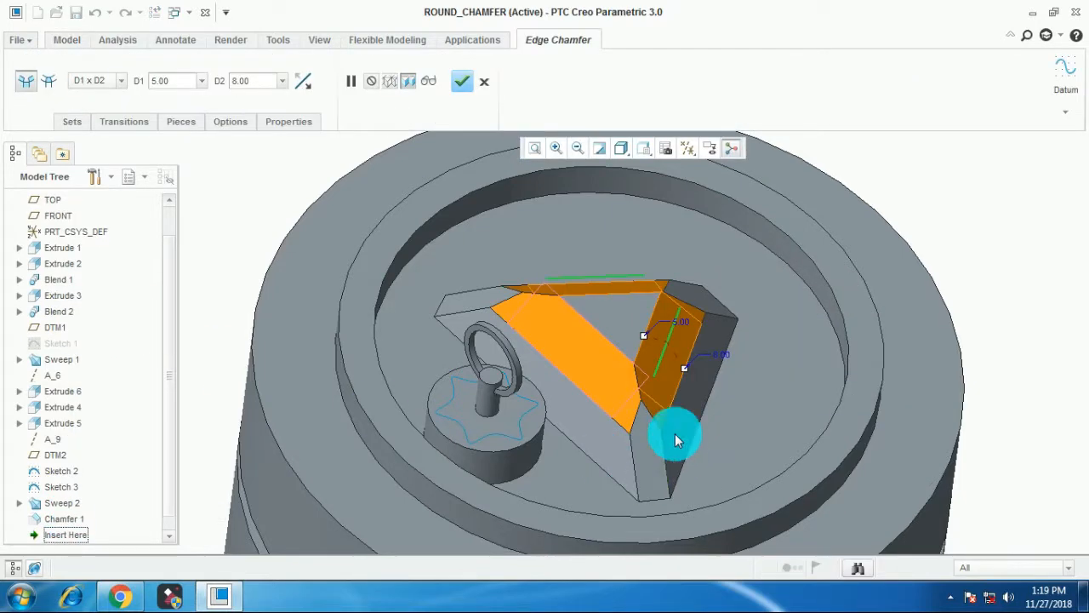
Switch the chamfer to transition mode, show its transitions, and select the transition at the triangular block's front corner.
scroll(627, 393, "up", 3)
scroll(628, 393, "down", 4)
scroll(652, 382, "up", 4)
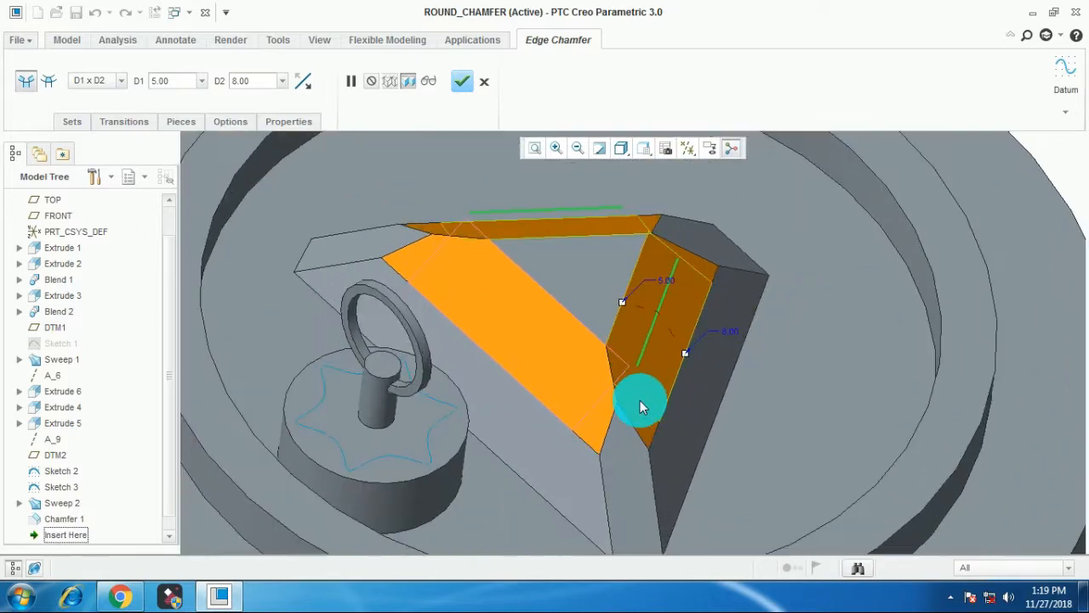
scroll(626, 410, "down", 2)
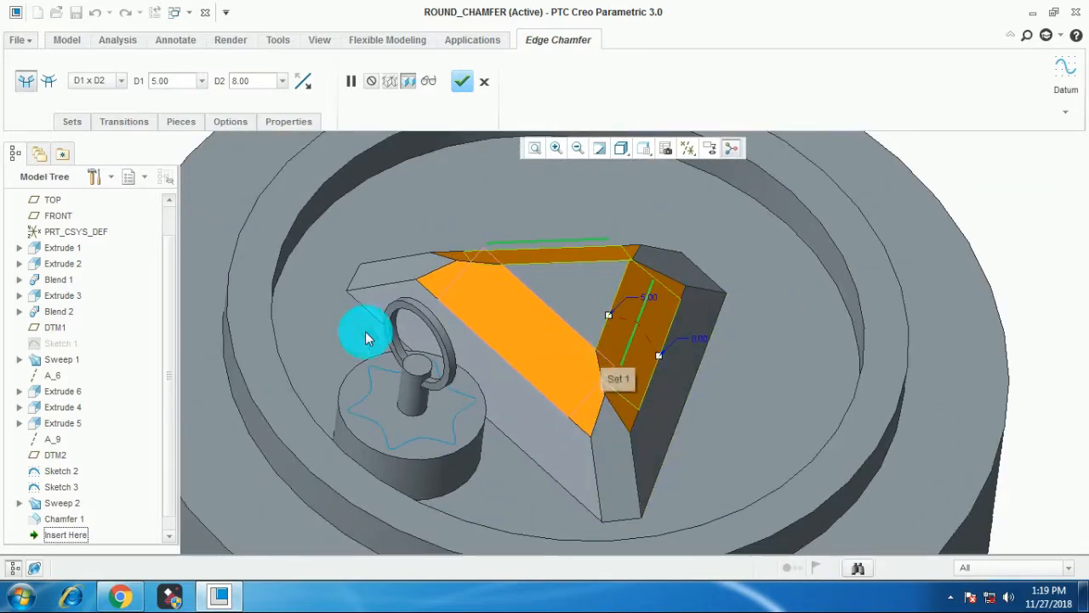
left_click(50, 84)
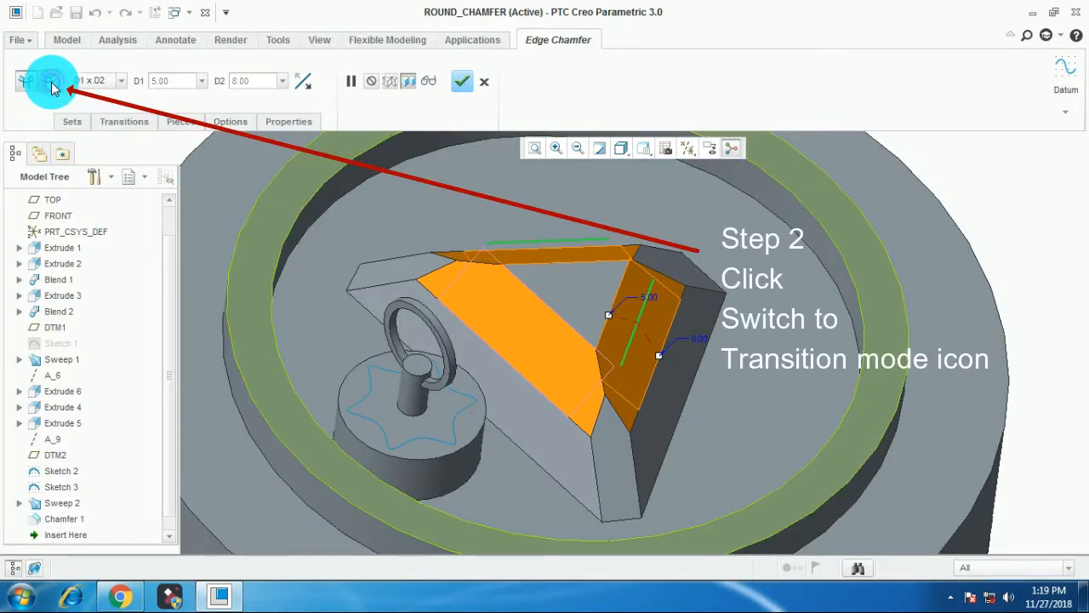
left_click(126, 122)
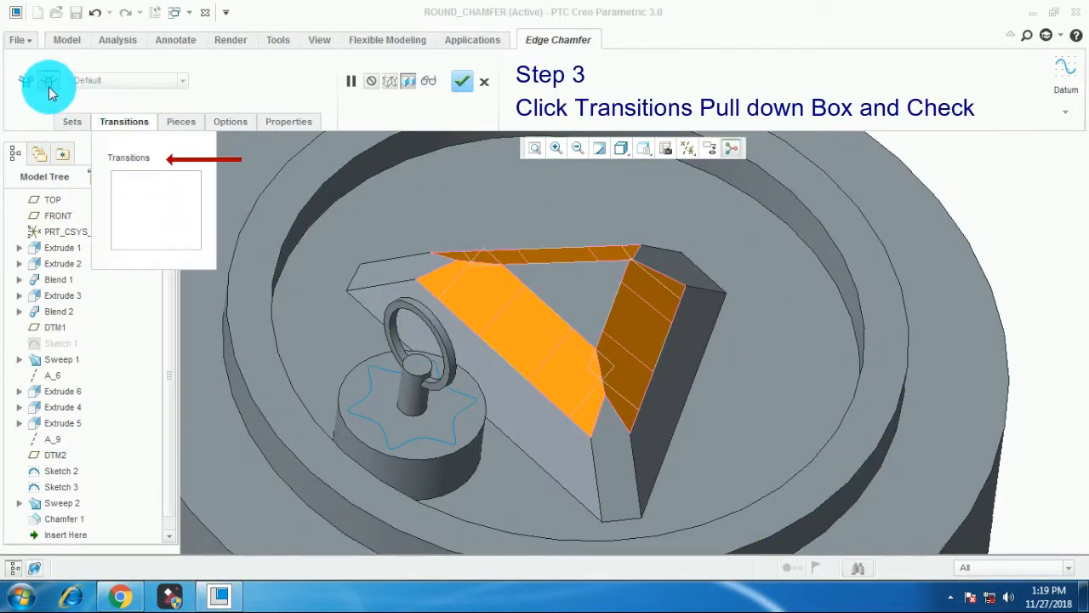
left_click(606, 390)
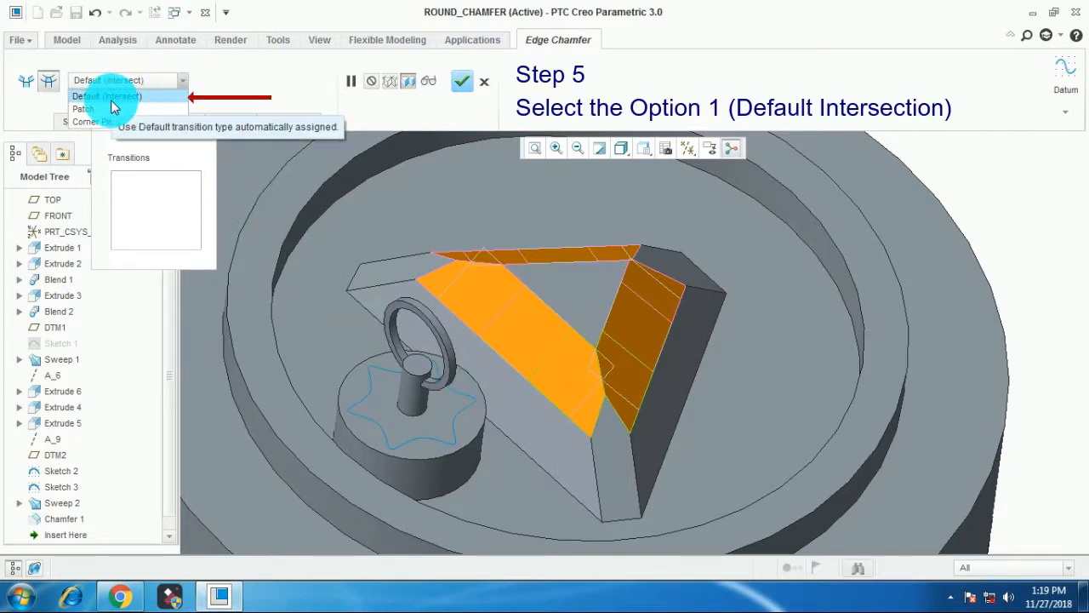
Choose the Default (Intersect) transition for the block's front corner and preview the shape.
left_click(121, 98)
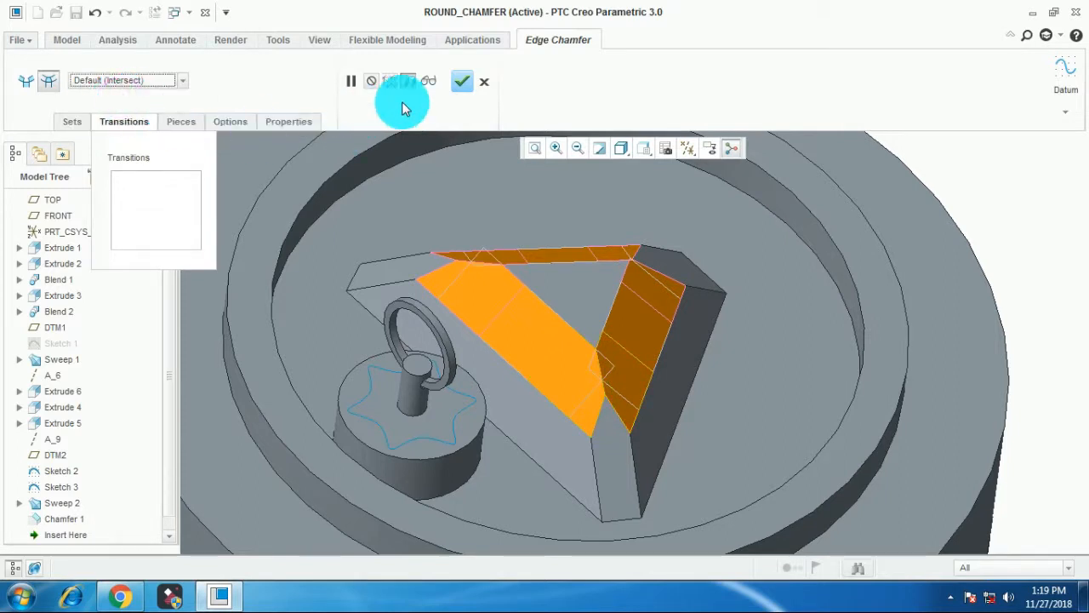
left_click(428, 81)
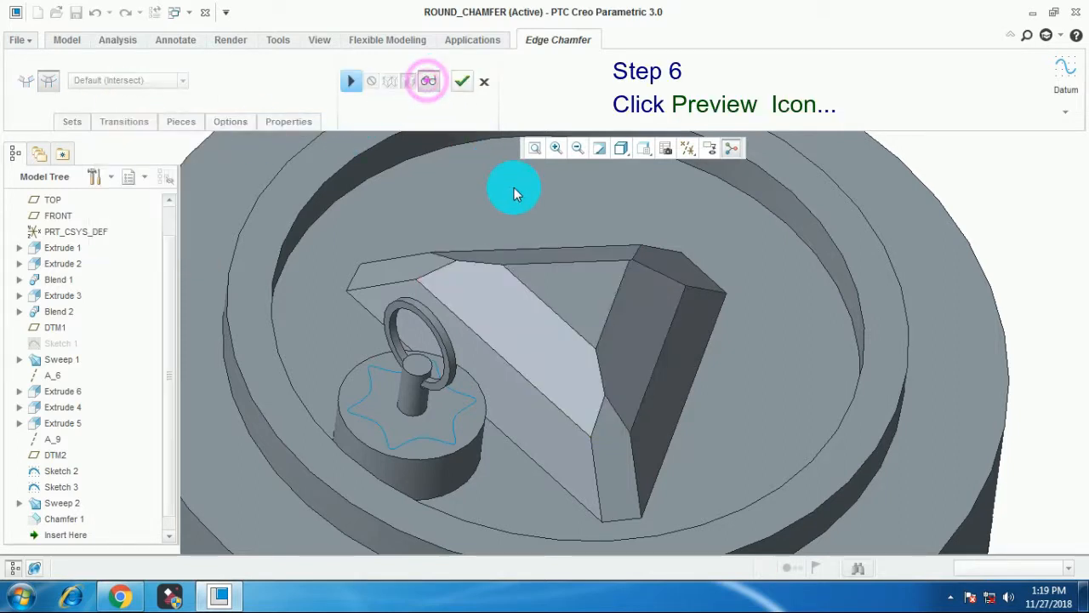
left_click(351, 82)
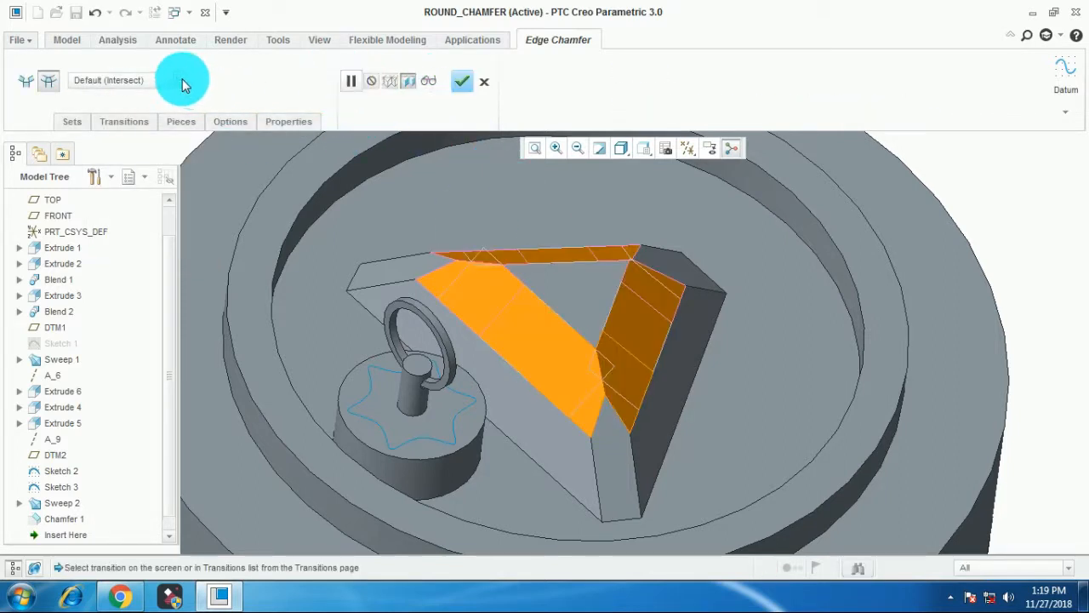
Change the front corner's transition to Patch and inspect a preview of the resulting corner shape.
left_click(134, 80)
left_click(123, 110)
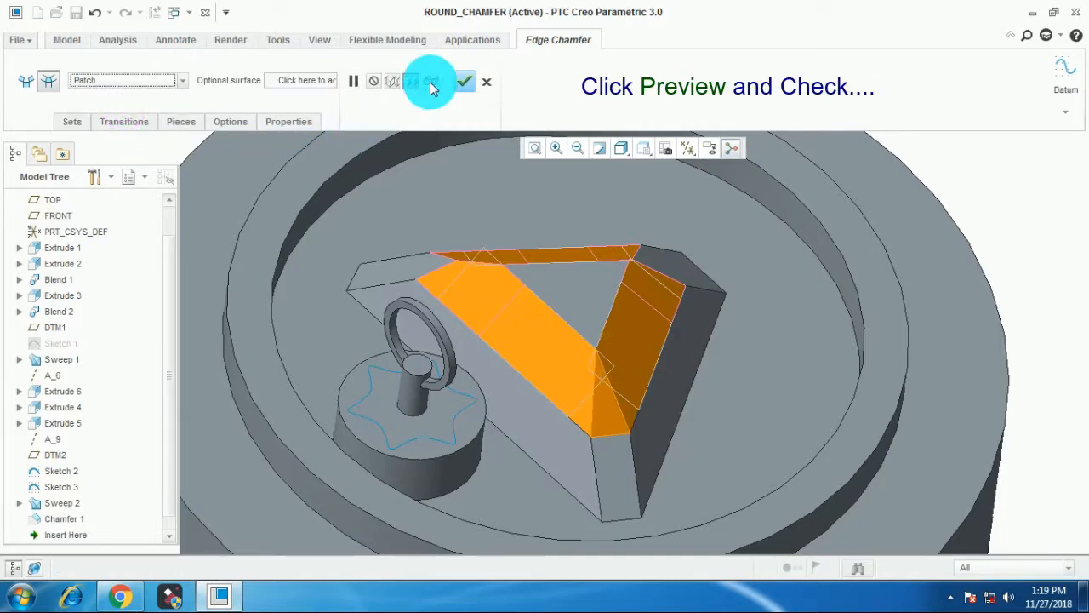
left_click(435, 80)
scroll(631, 391, "down", 5)
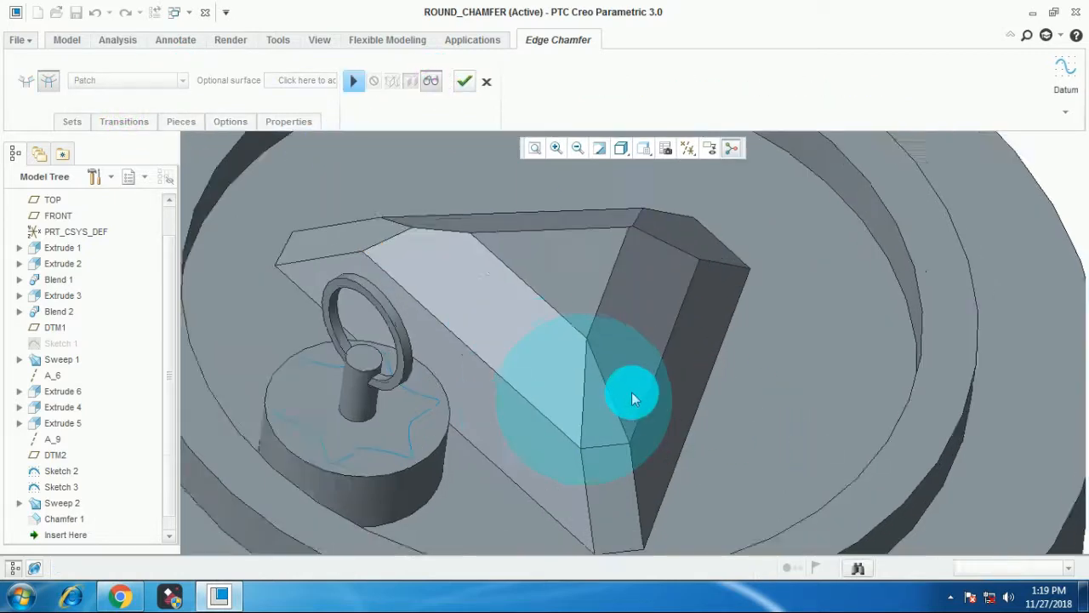
scroll(631, 392, "up", 4)
middle_click_drag(694, 411, 662, 389)
scroll(693, 411, "up", 3)
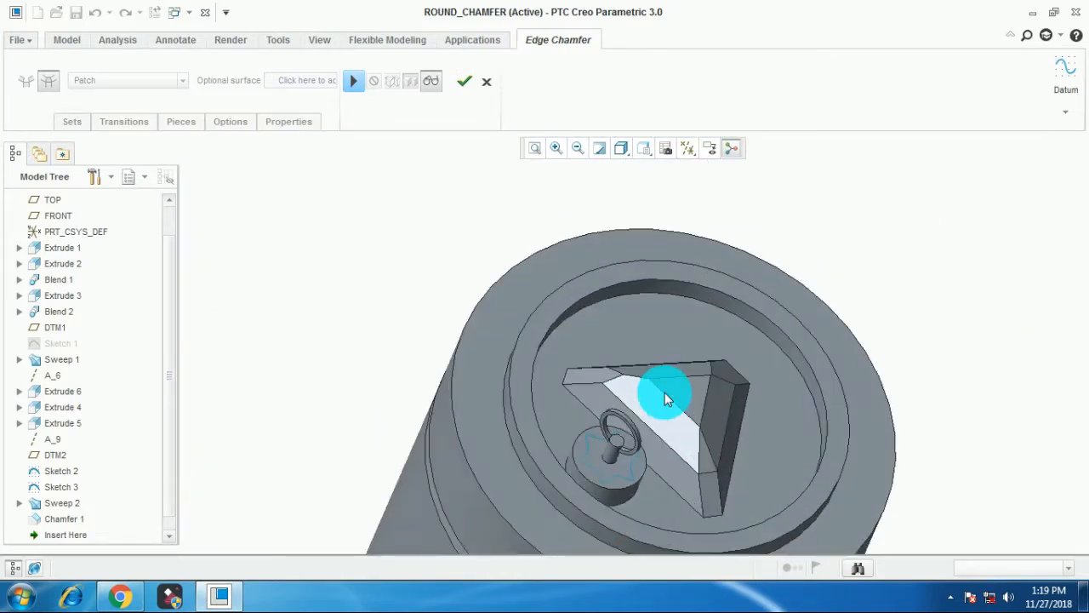
scroll(491, 330, "down", 3)
scroll(571, 360, "up", 4)
scroll(571, 361, "down", 2)
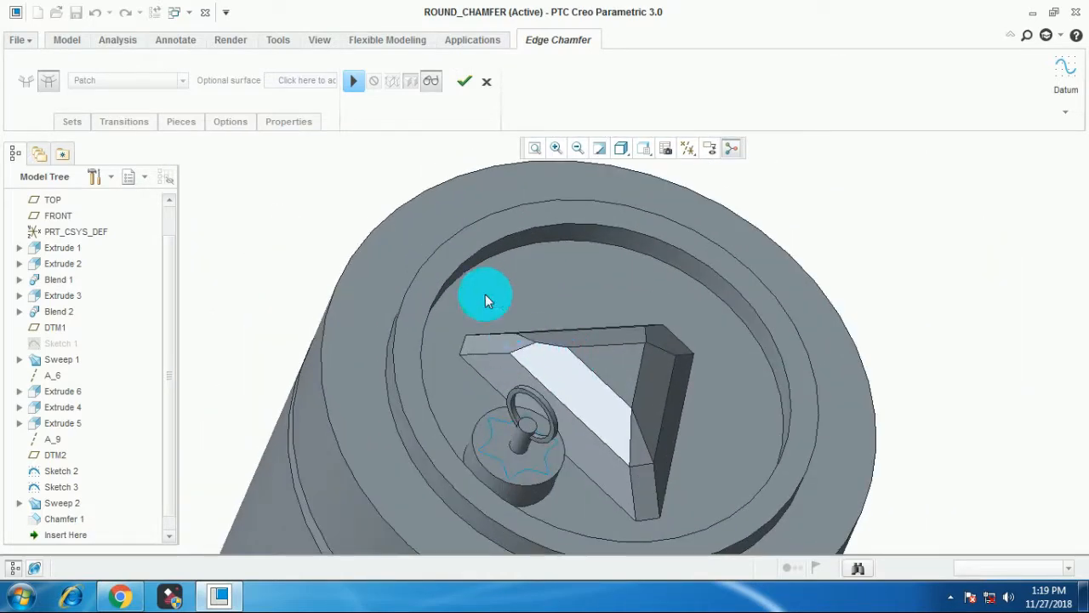
left_click(355, 83)
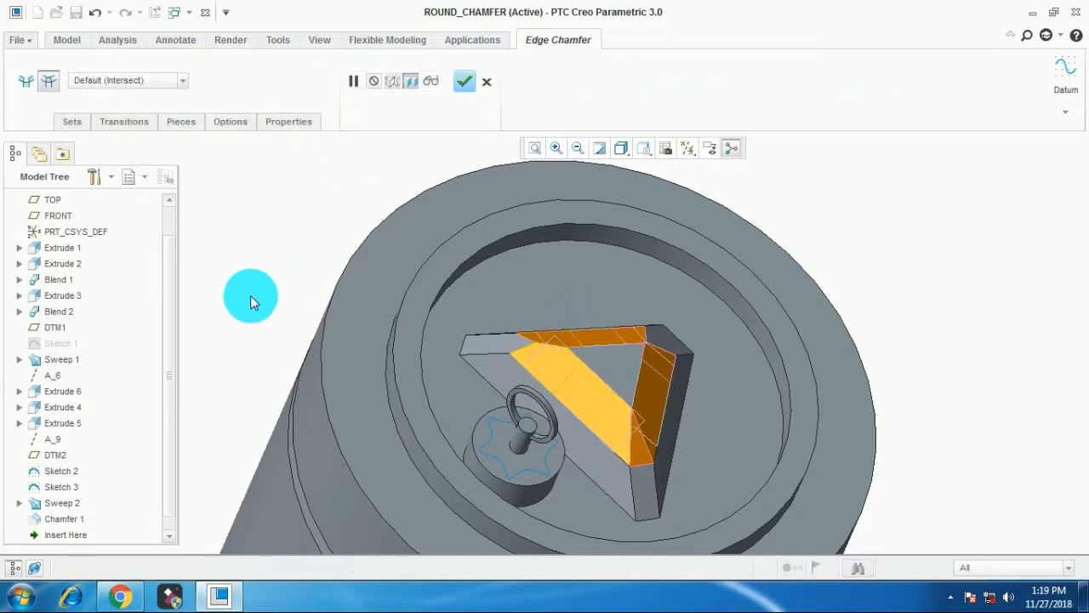
Set the transition at the block's left corner, behind the ring, to Patch and preview it.
left_click(183, 82)
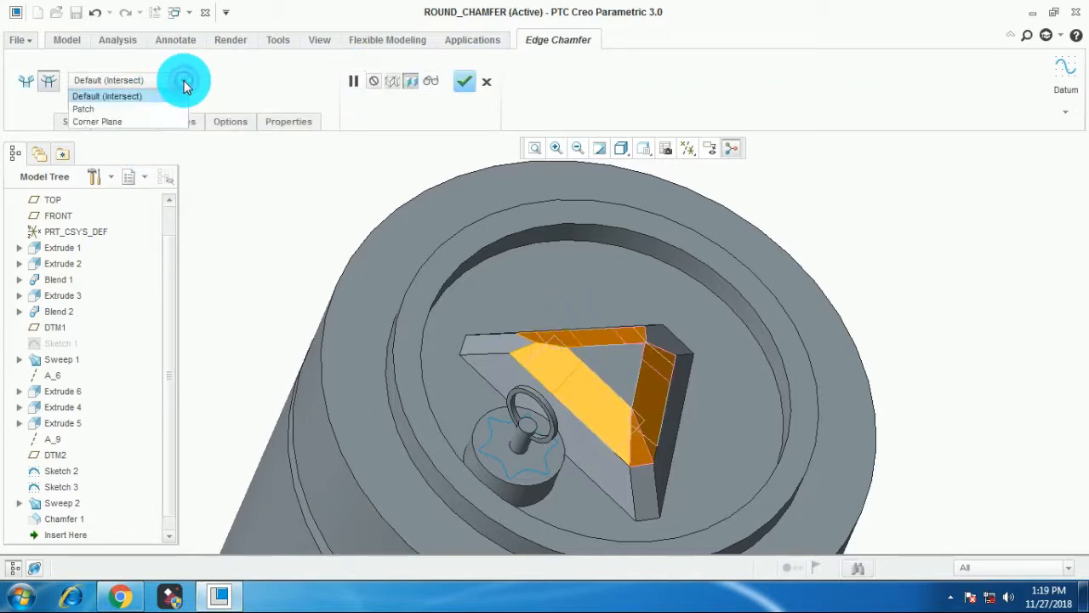
left_click(118, 109)
scroll(572, 295, "up", 2)
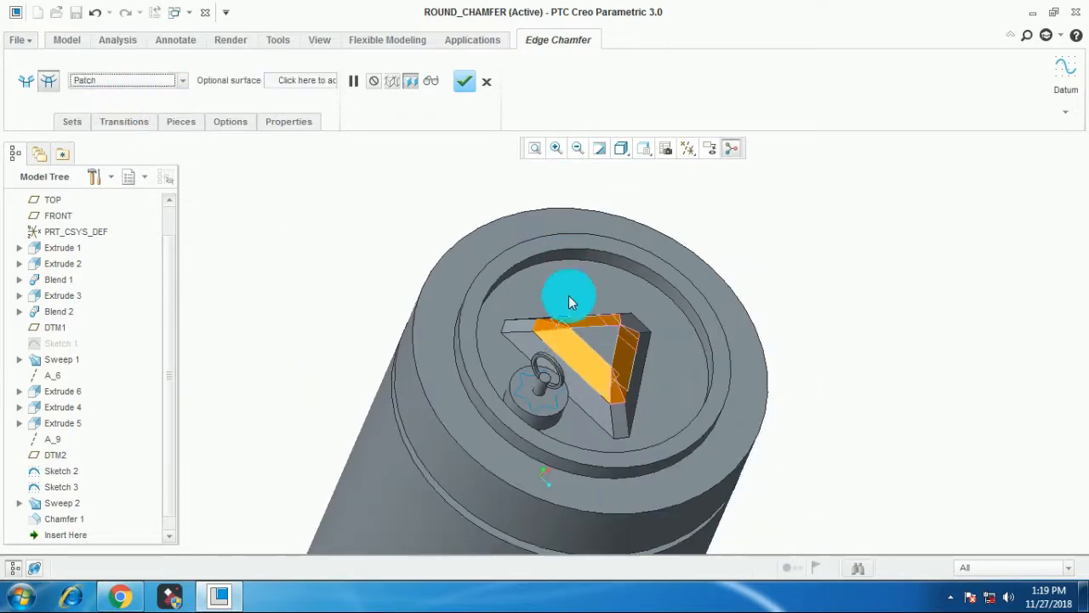
scroll(583, 357, "down", 4)
scroll(539, 309, "down", 1)
scroll(525, 248, "up", 3)
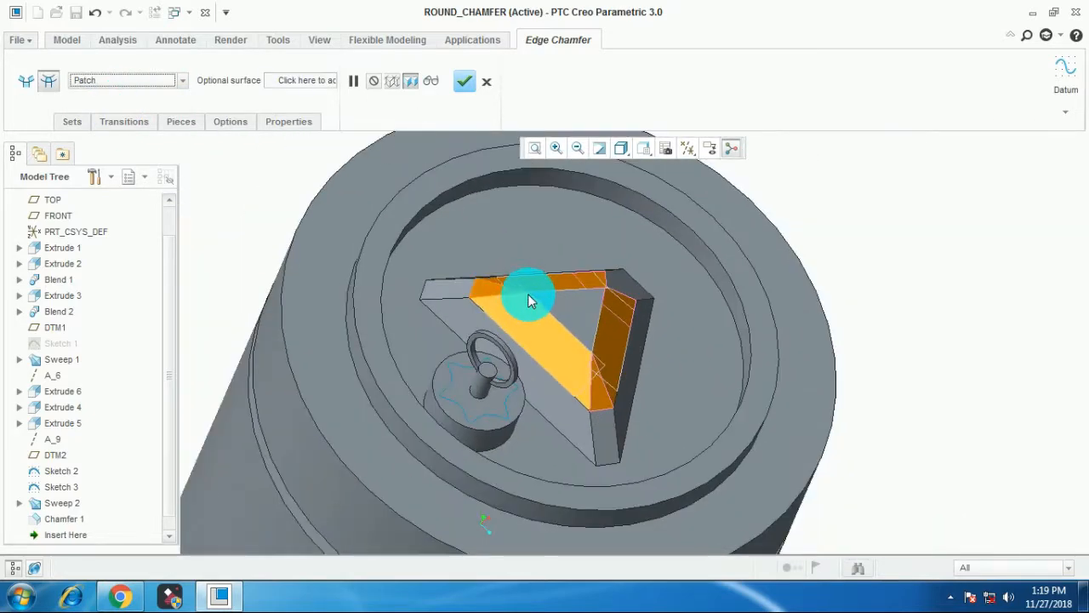
scroll(510, 222, "down", 3)
left_click(431, 82)
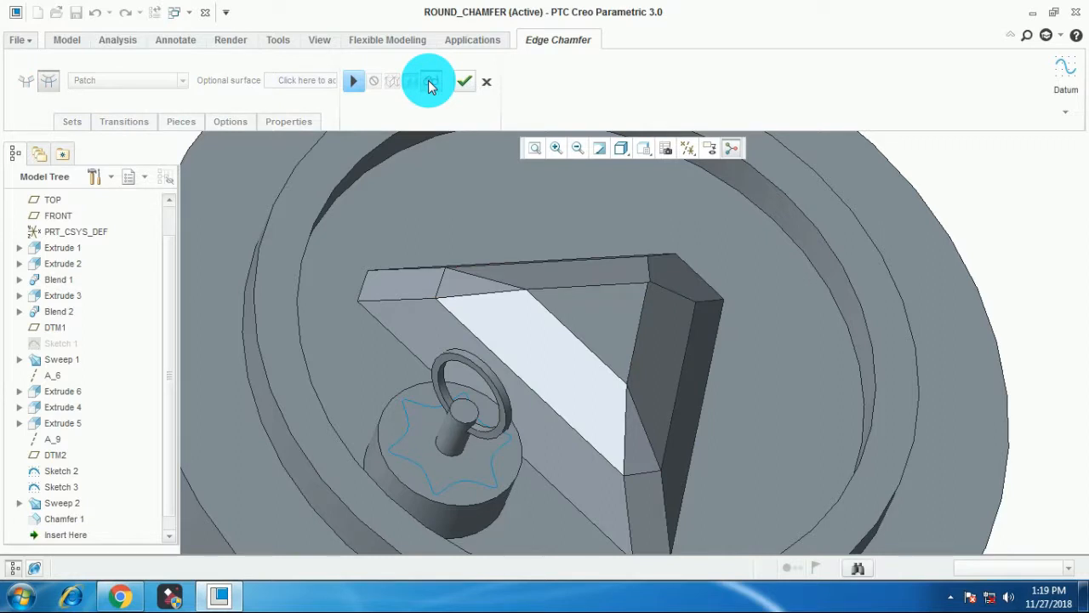
left_click(354, 83)
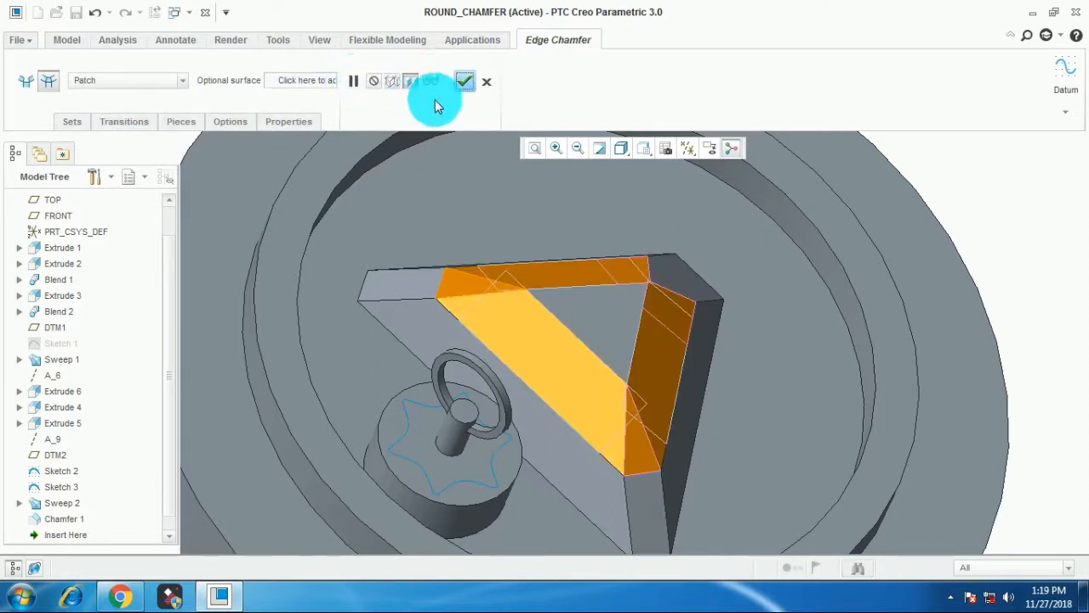
Change the left corner's transition to Corner Plane and preview the chamfered block.
left_click(184, 80)
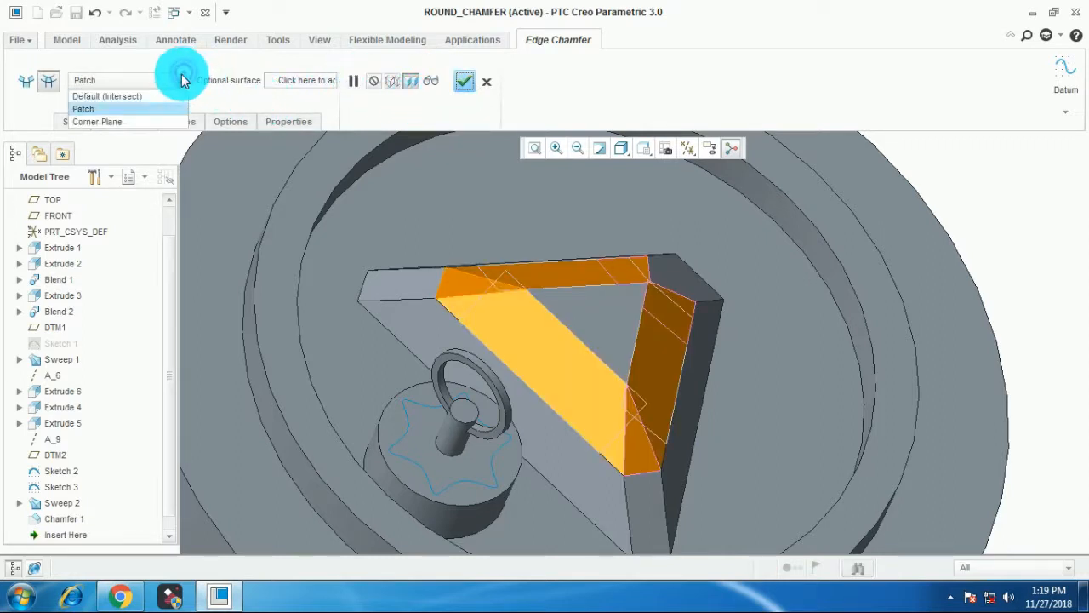
left_click(102, 122)
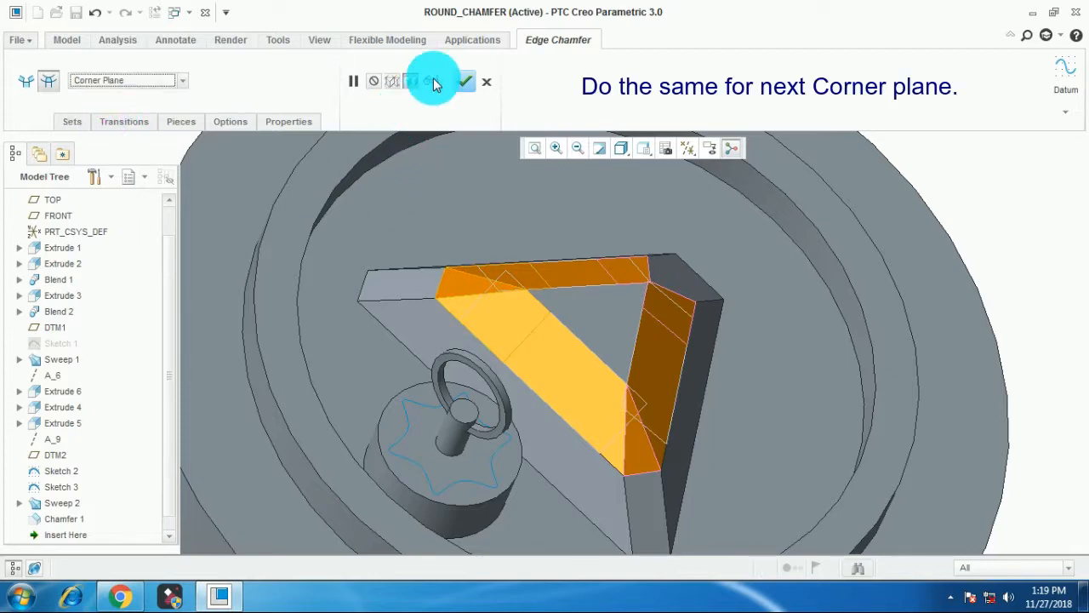
left_click(431, 81)
scroll(513, 318, "up", 3)
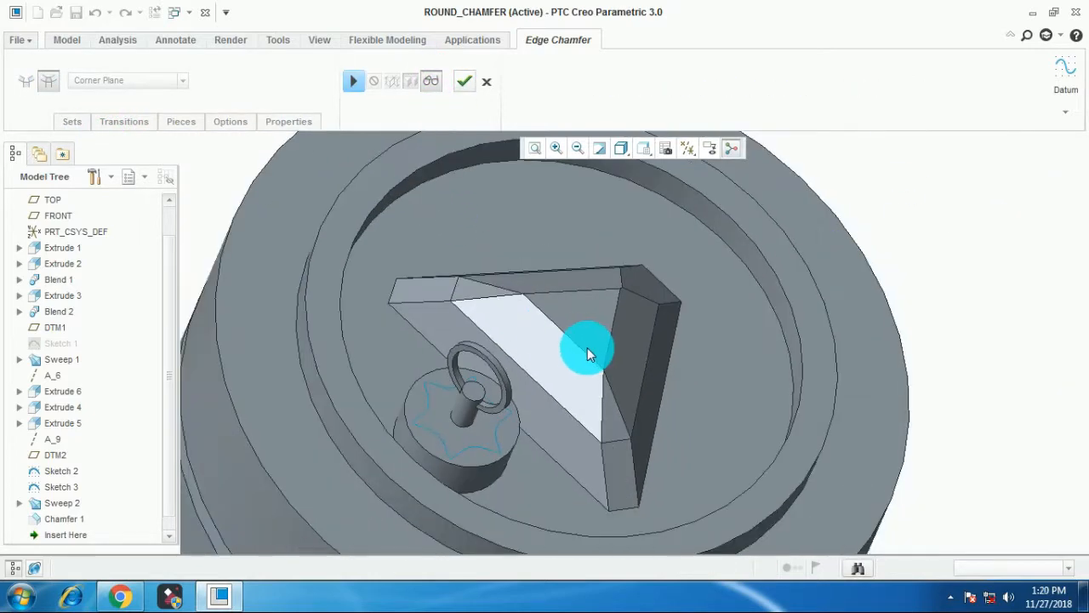
Preview the triangular block's corner transitions again and finish redefining Chamfer 2.
middle_click_drag(588, 352, 579, 348)
scroll(531, 317, "up", 3)
scroll(532, 321, "down", 2)
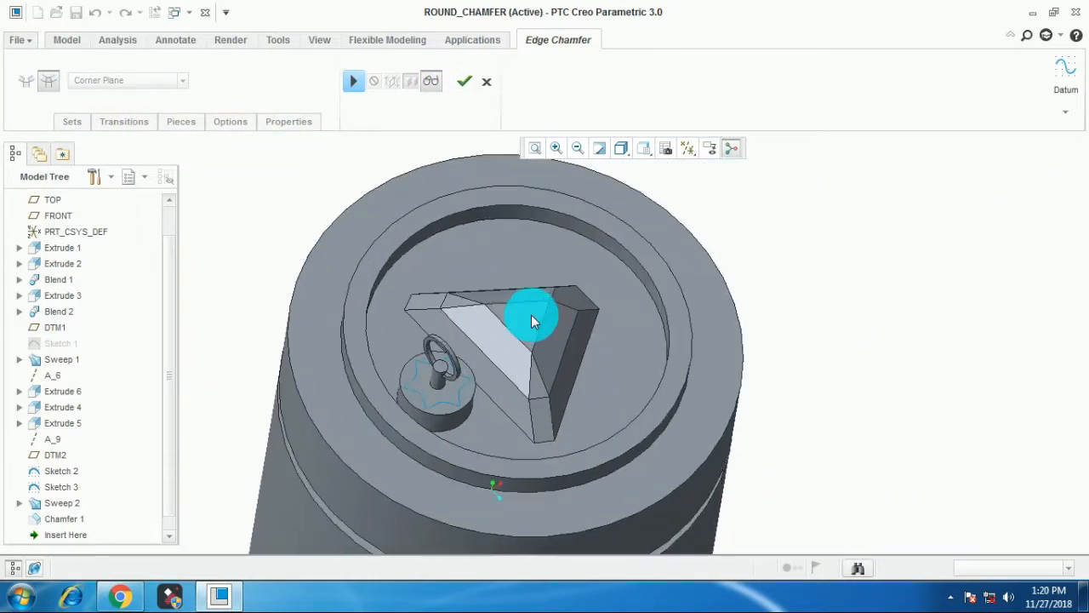
left_click(353, 81)
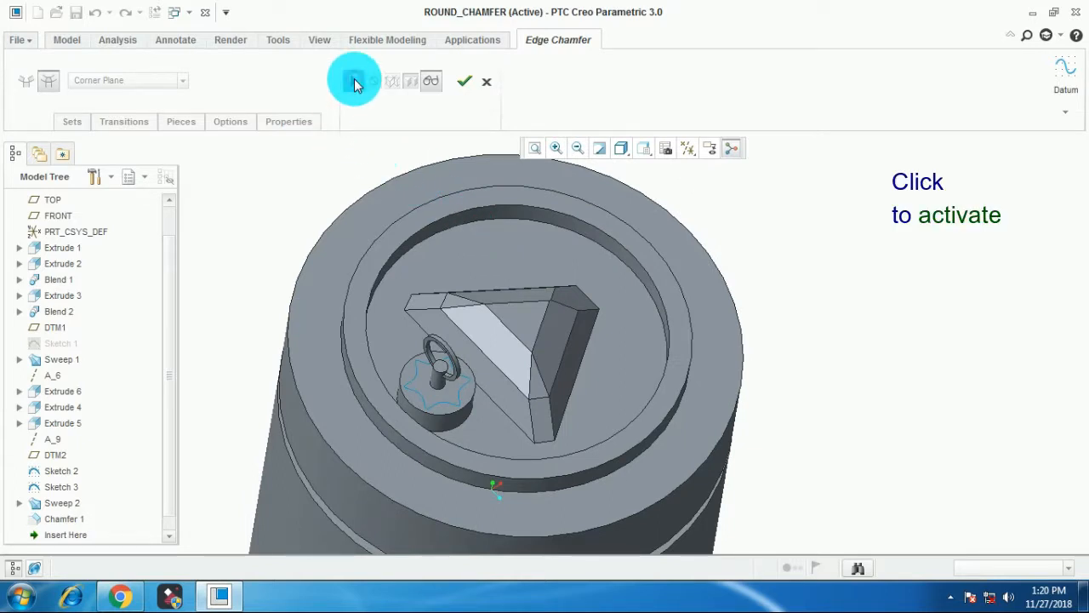
scroll(498, 333, "down", 2)
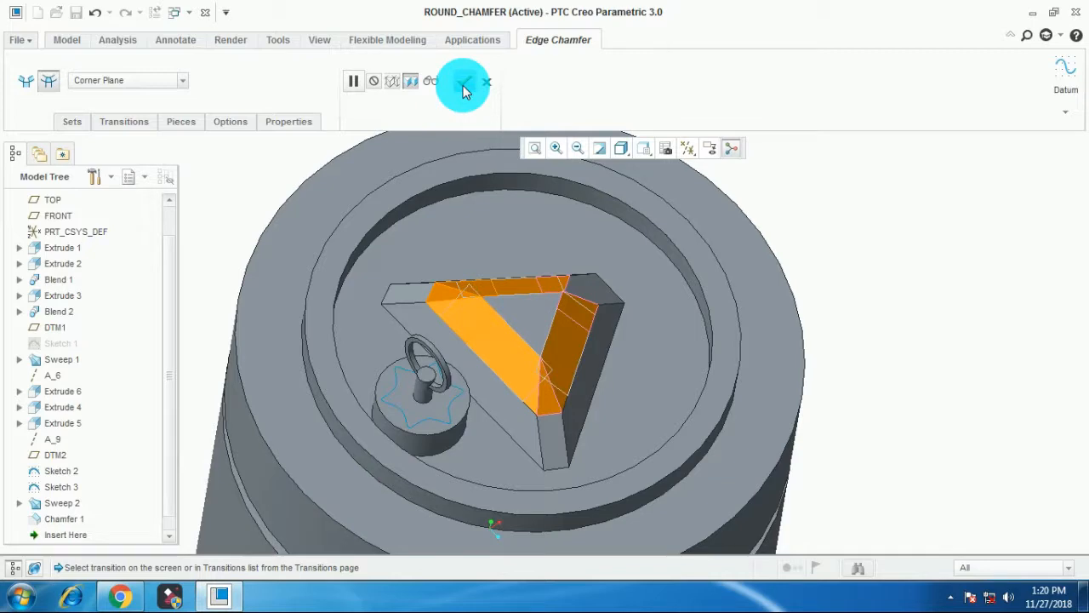
left_click(430, 81)
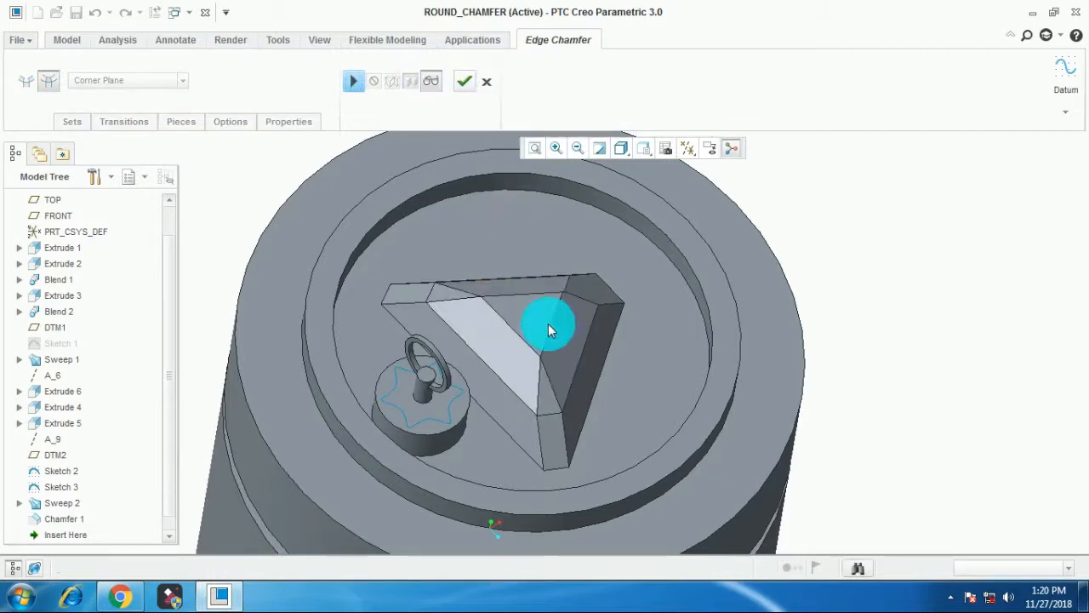
left_click(464, 81)
scroll(541, 344, "up", 3)
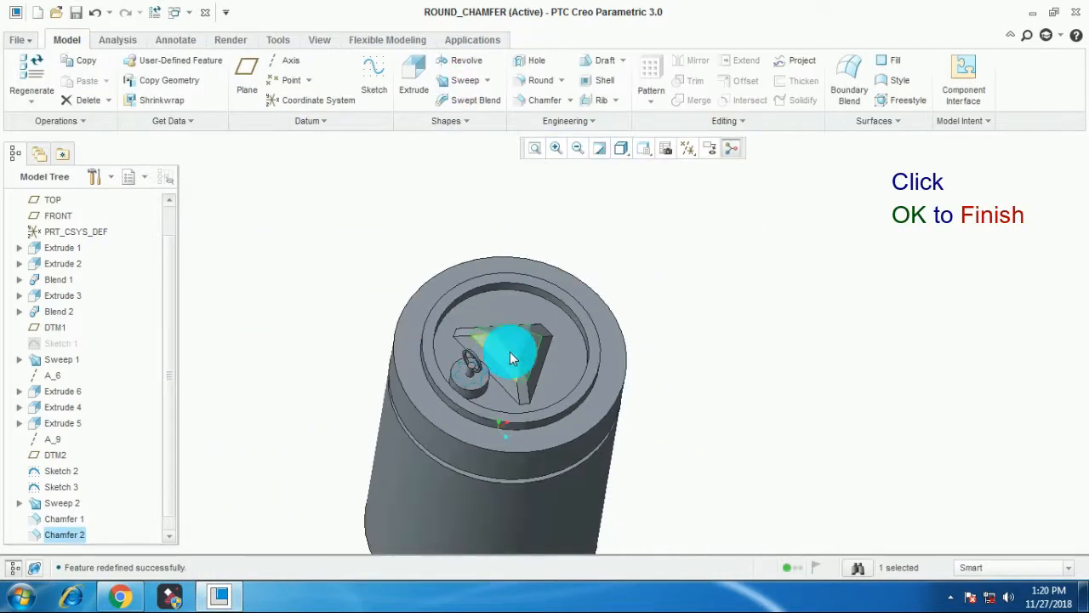
scroll(671, 380, "down", 3)
scroll(672, 379, "up", 2)
scroll(516, 357, "down", 3)
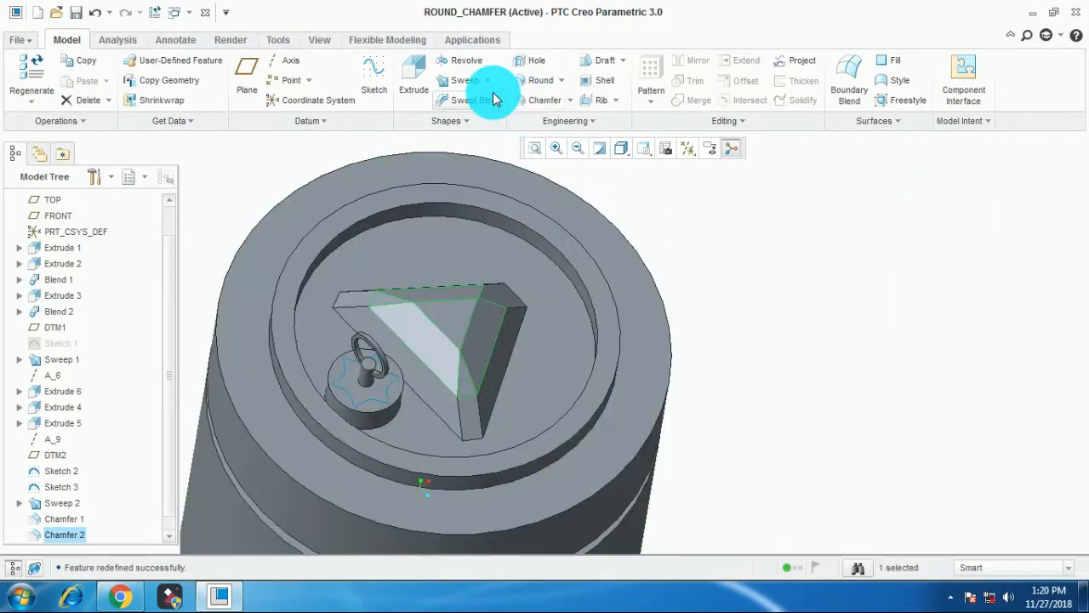
Start an edge chamfer with the Angle x D scheme on the can's outer top edge.
left_click(569, 105)
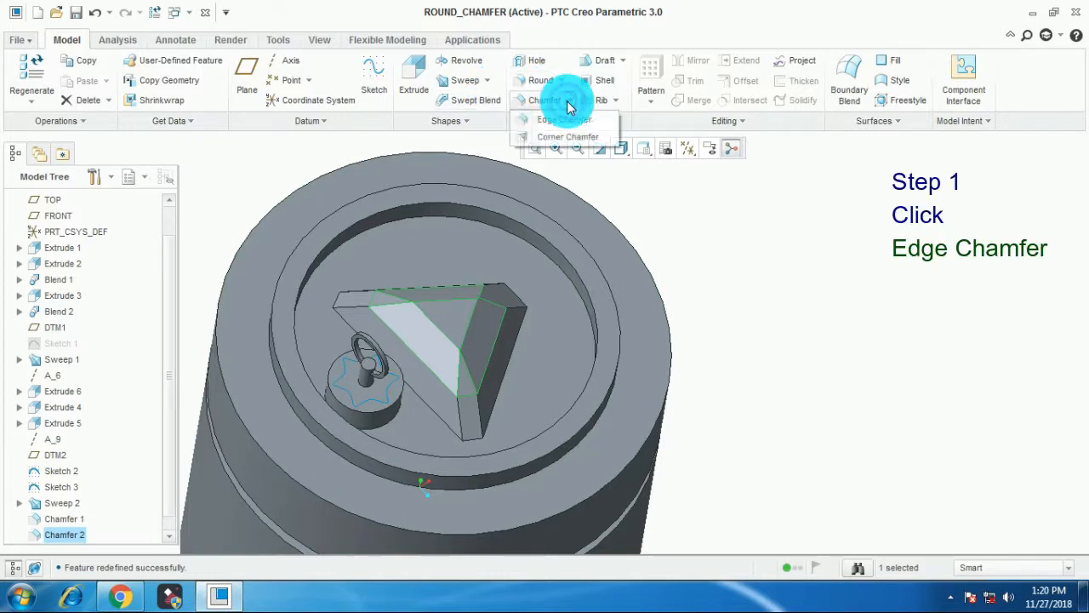
left_click(559, 119)
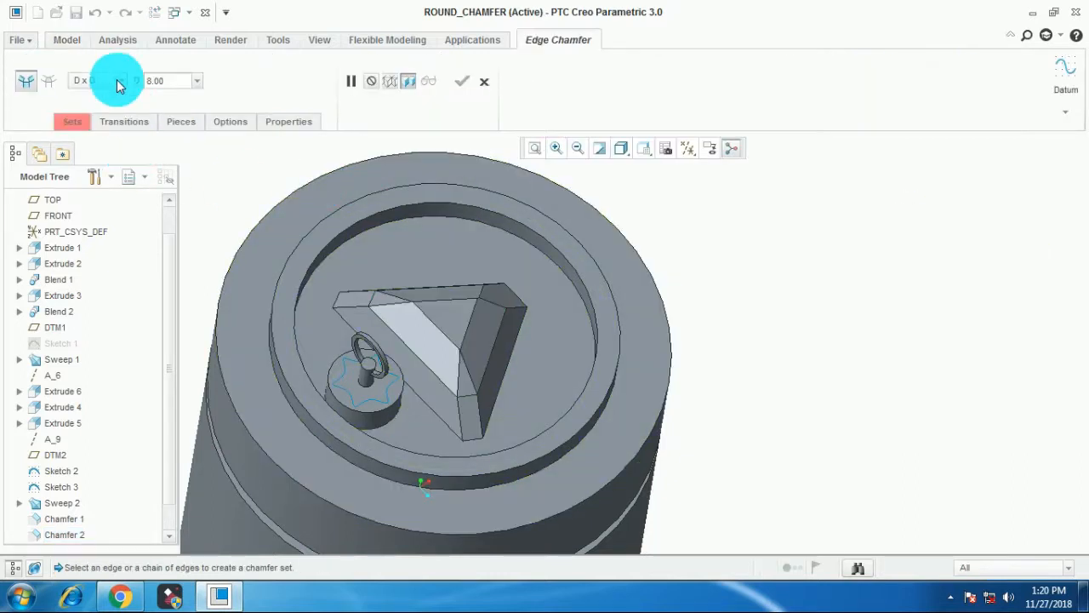
left_click(90, 124)
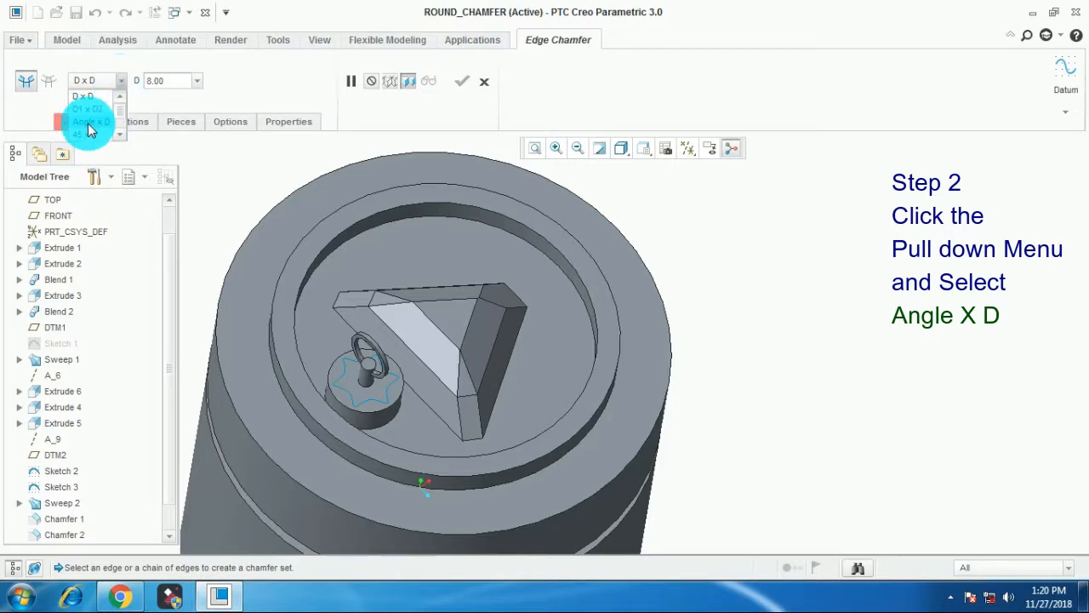
left_click(89, 123)
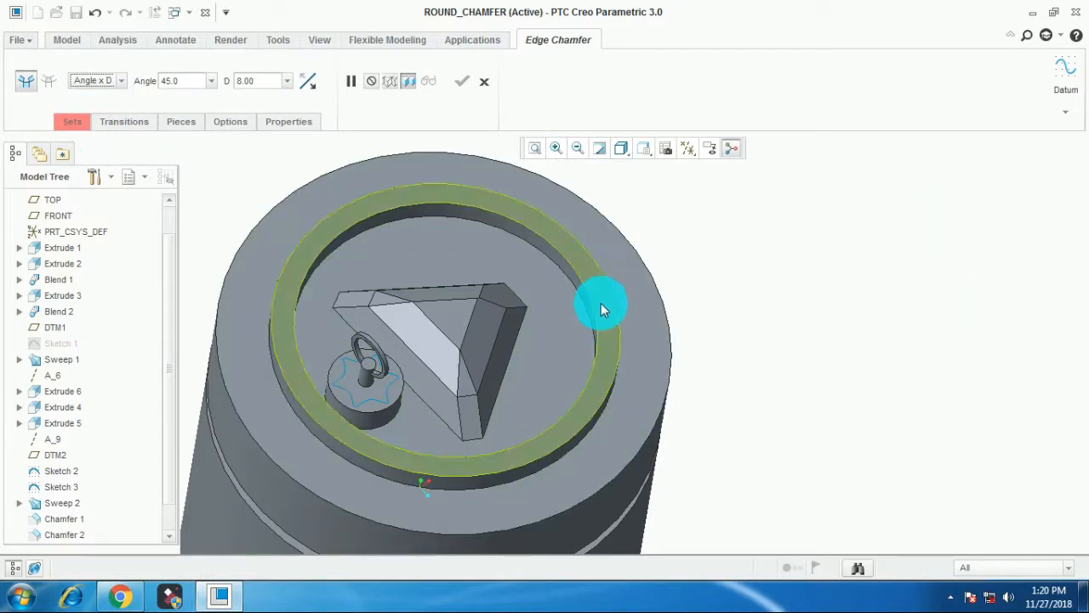
scroll(588, 267, "up", 2)
scroll(588, 267, "up", 2)
middle_click_drag(608, 409, 482, 366)
scroll(483, 366, "down", 3)
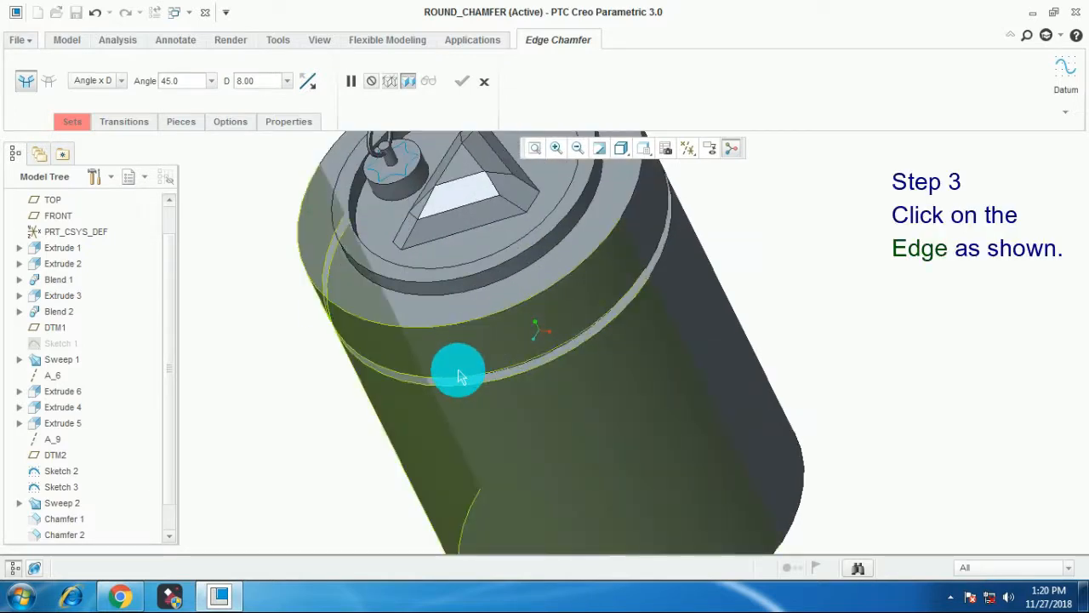
left_click(322, 299)
scroll(317, 403, "up", 3)
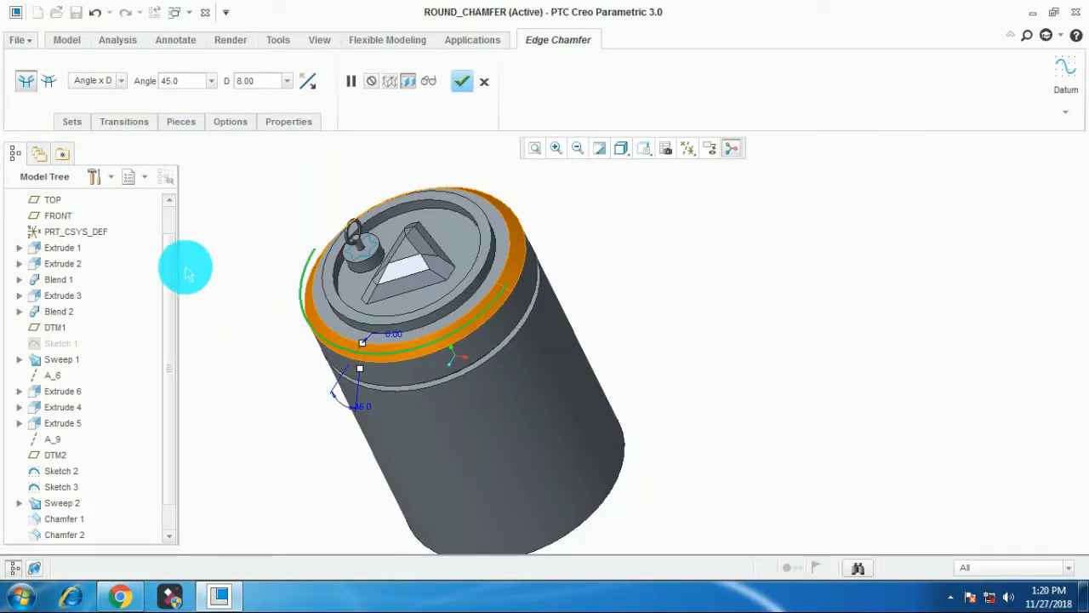
Set the top edge chamfer's D distance to 15.
left_click(72, 124)
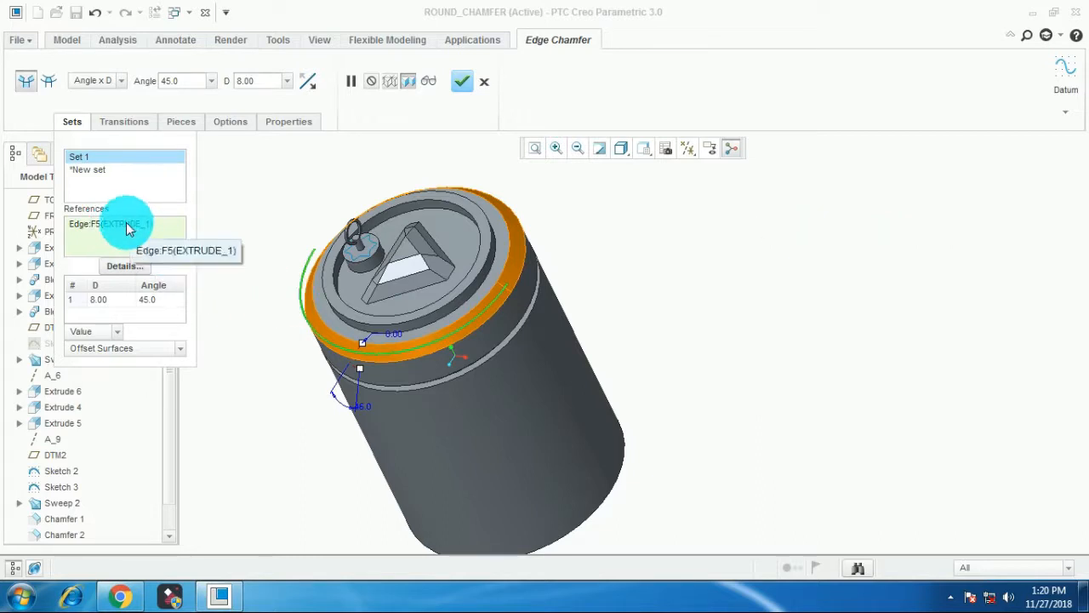
left_click(98, 300)
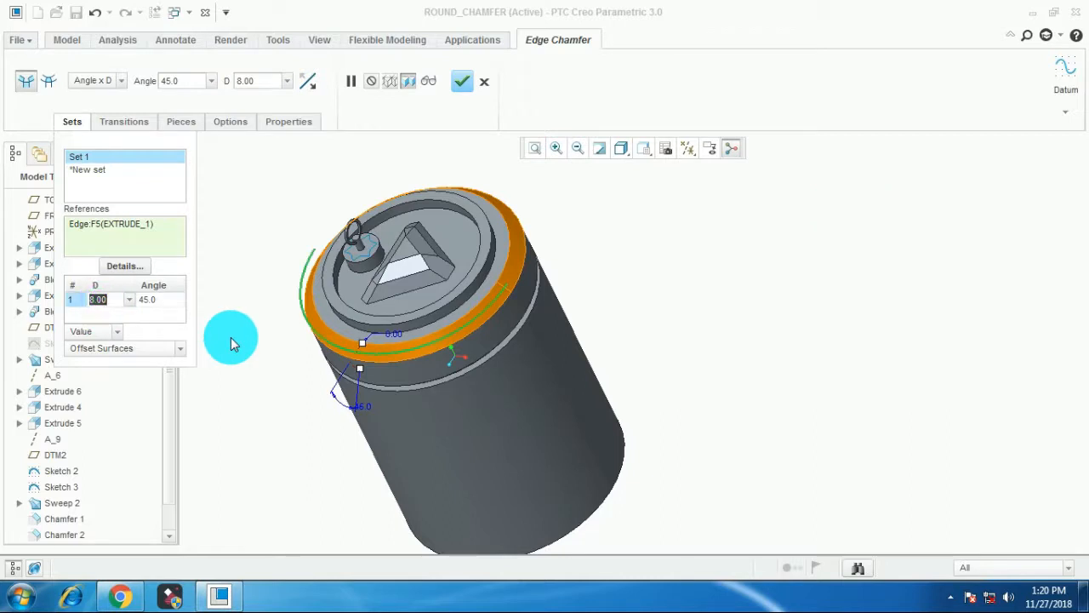
type("18")
key("BackSpace")
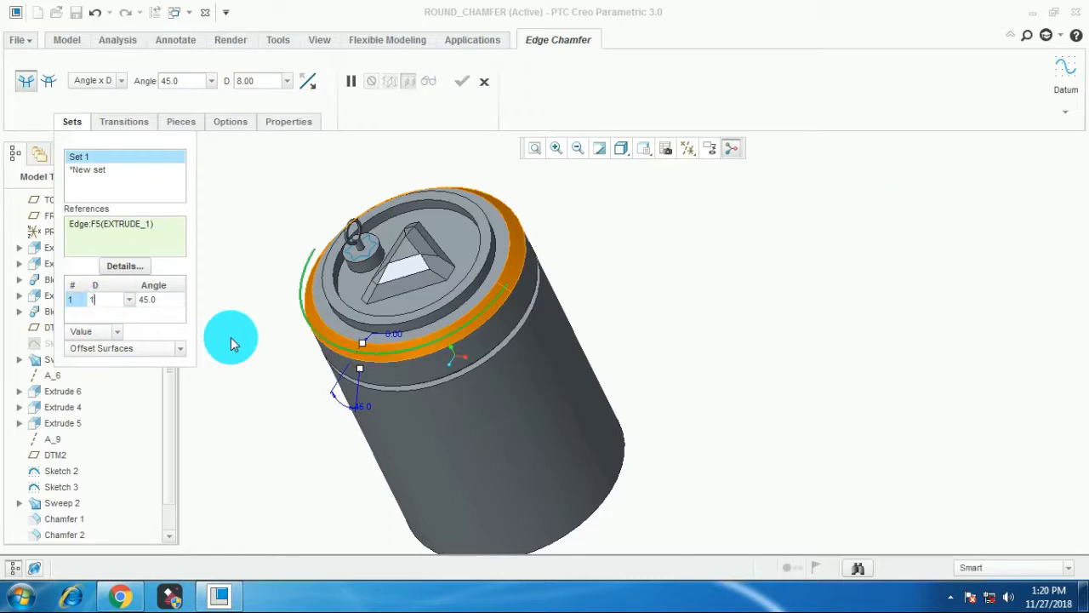
type("5")
key("Return")
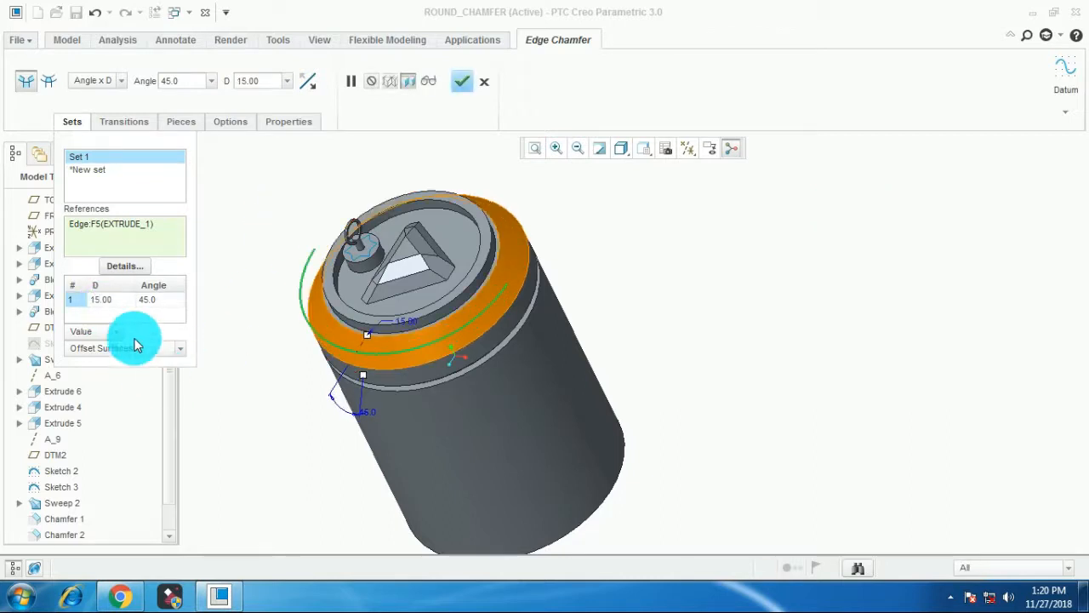
Set the top edge chamfer's angle to 60 and inspect the sloped band around the can.
left_click(146, 300)
type("6")
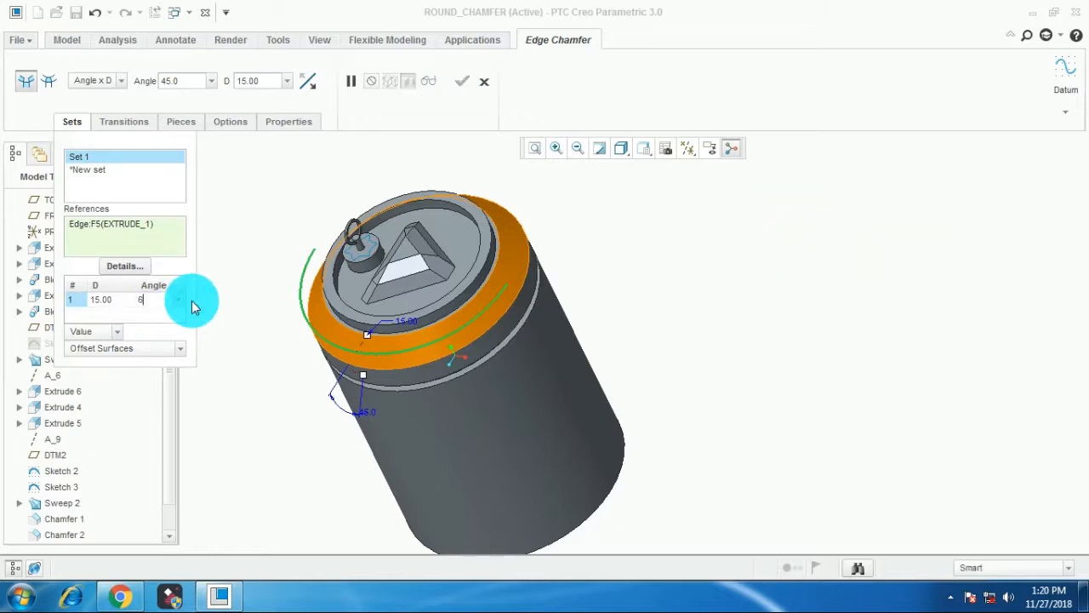
type("0")
key("Return")
mouse_move(477, 400)
middle_mouse_down()
mouse_move(501, 408)
mouse_move(518, 384)
mouse_move(483, 369)
middle_mouse_up()
scroll(394, 277, "down", 3)
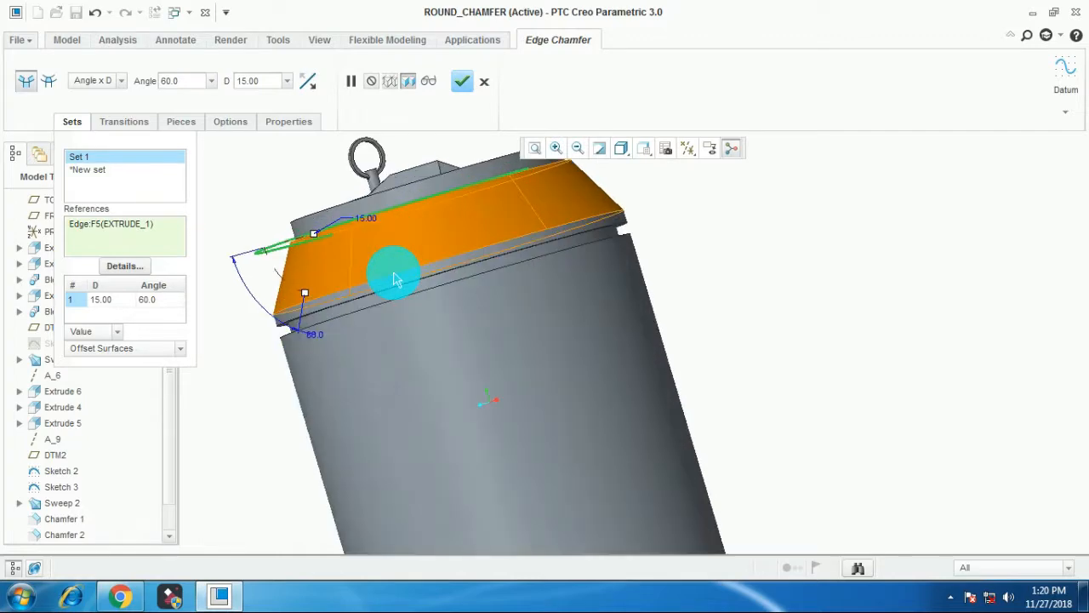
mouse_move(394, 277)
middle_mouse_down()
mouse_move(431, 280)
mouse_move(414, 282)
middle_mouse_up()
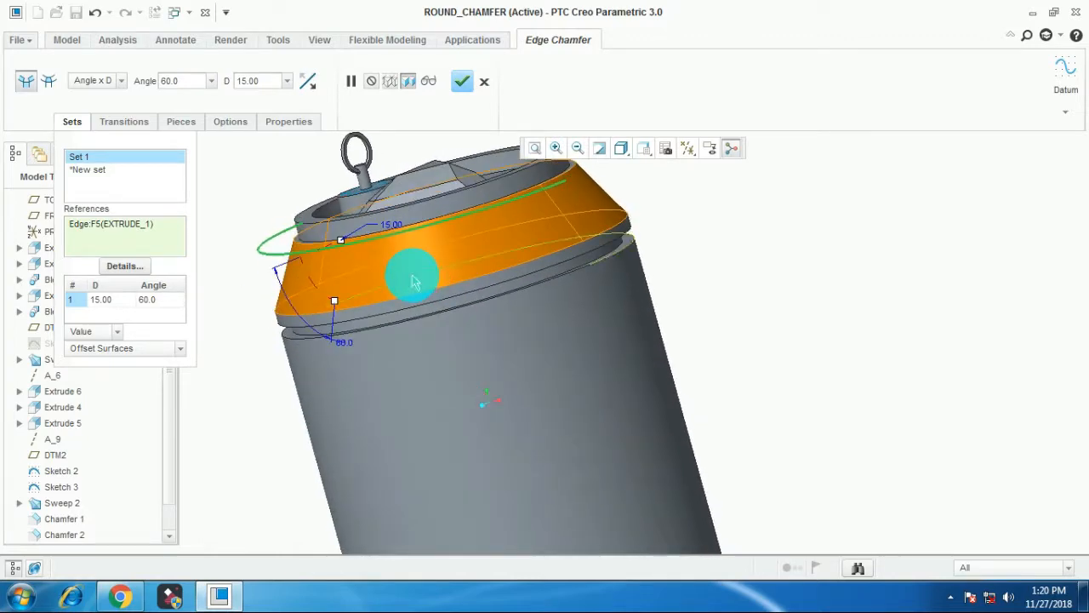
scroll(371, 221, "down", 2)
scroll(373, 270, "up", 3)
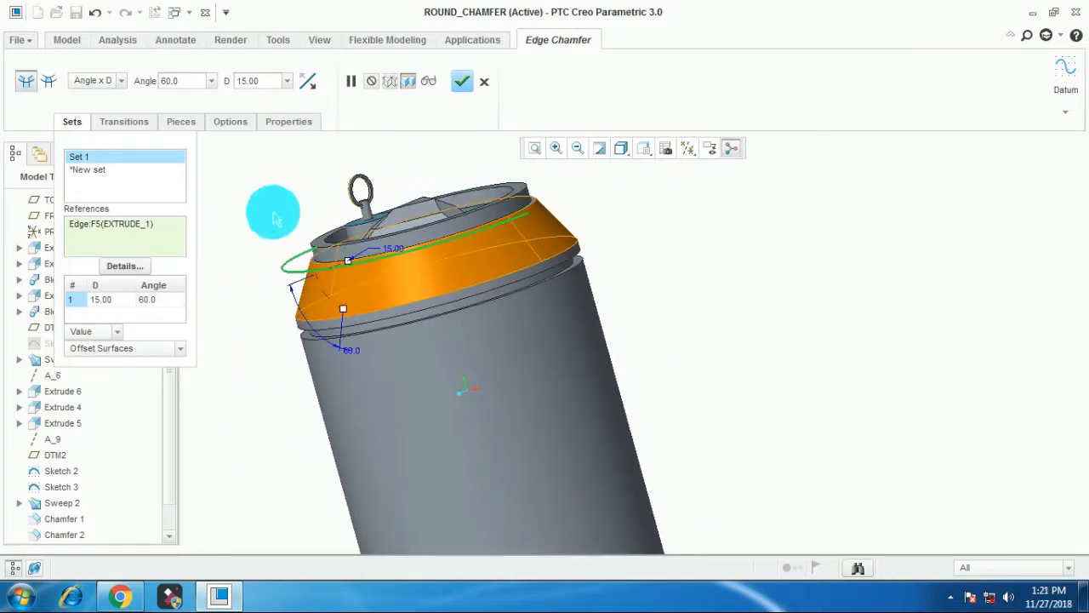
Set the top edge chamfer's D distance to 16, then preview and complete the chamfer.
double_click(254, 80)
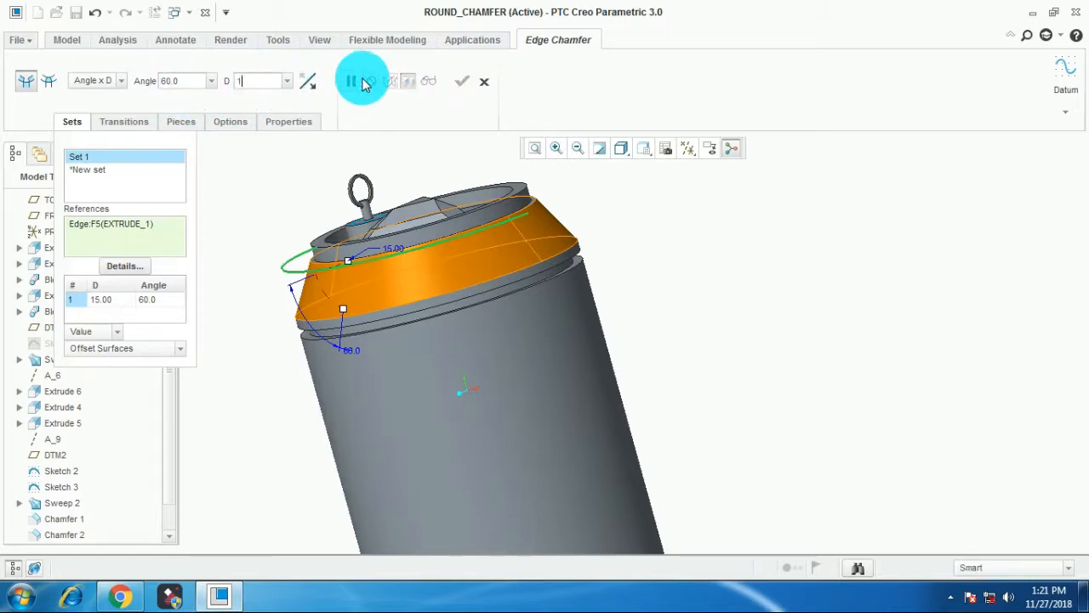
type("16")
key("Return")
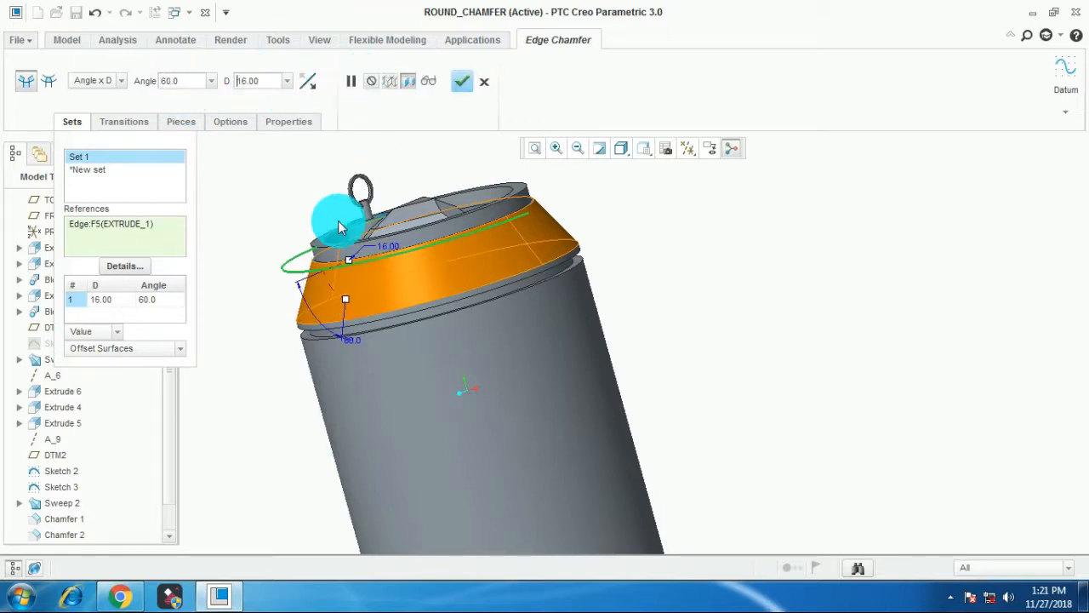
scroll(338, 220, "down", 1)
scroll(338, 220, "up", 1)
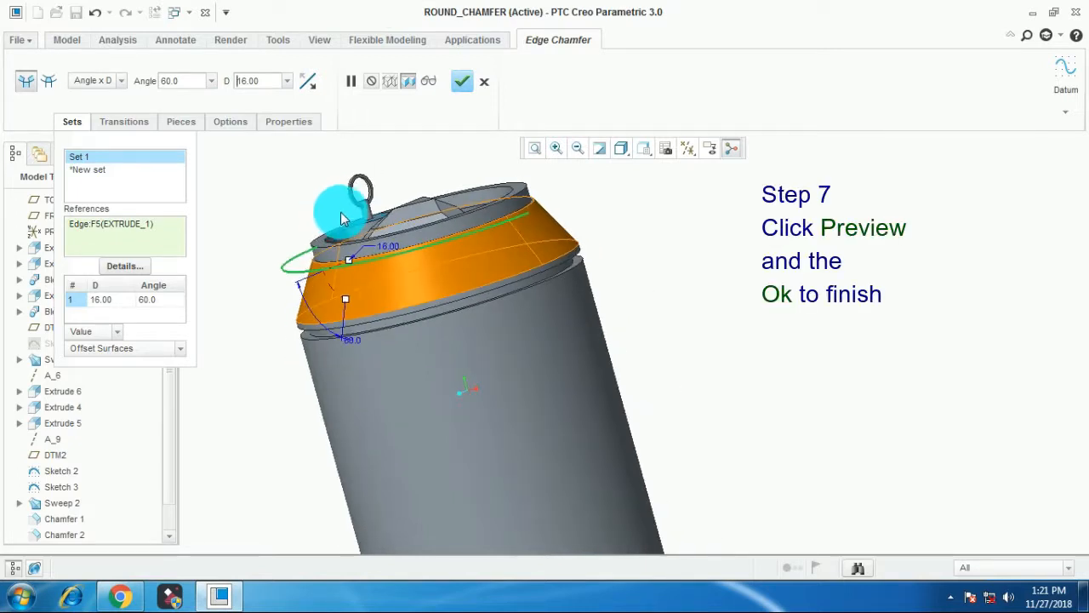
left_click(431, 86)
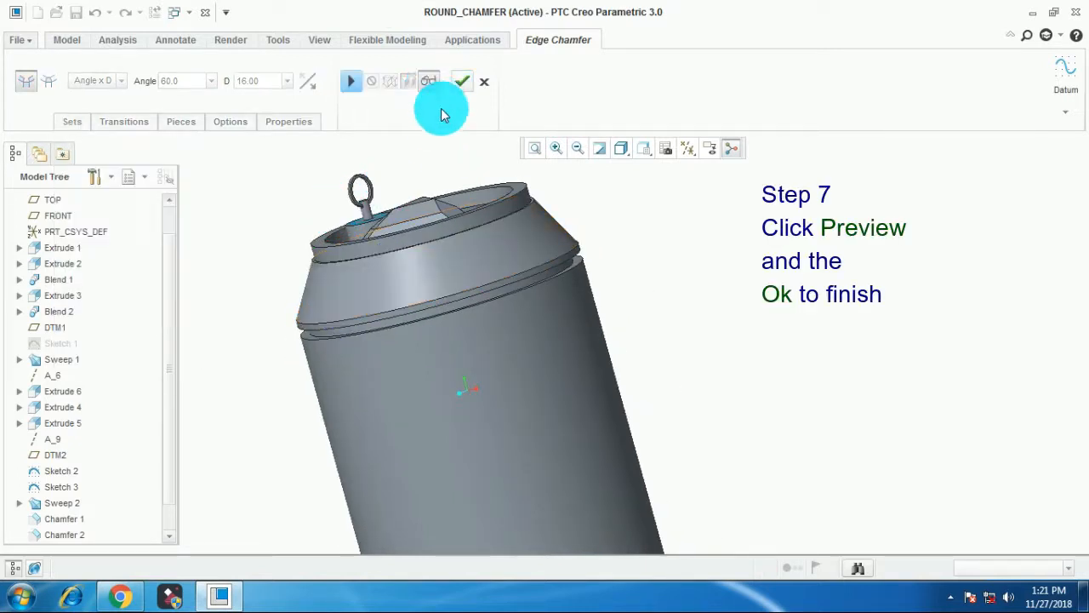
left_click(462, 83)
scroll(602, 219, "up", 2)
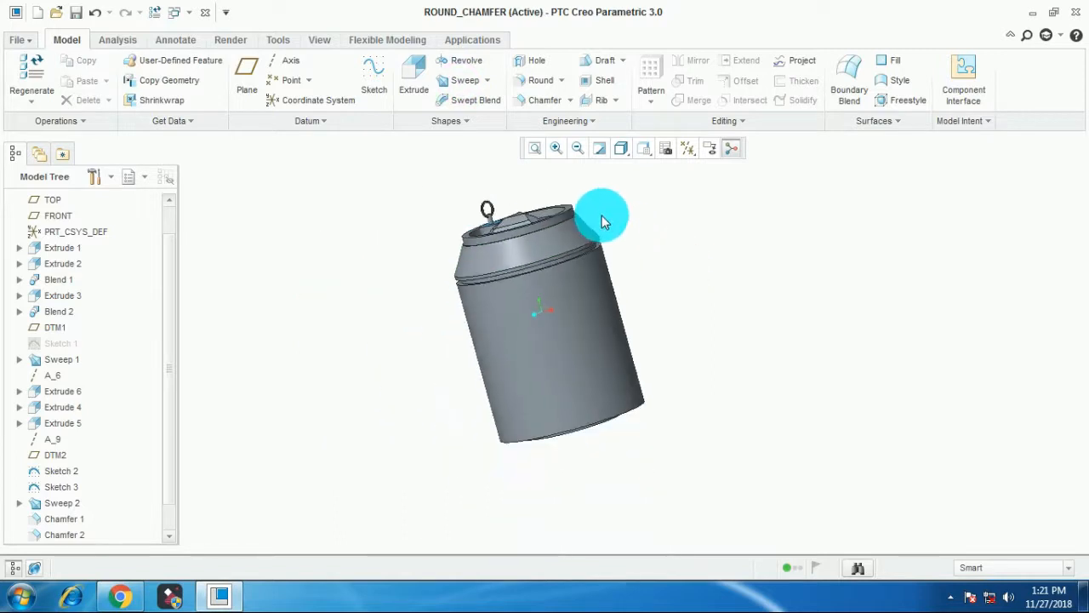
middle_click_drag(645, 281, 511, 332)
scroll(538, 244, "down", 2)
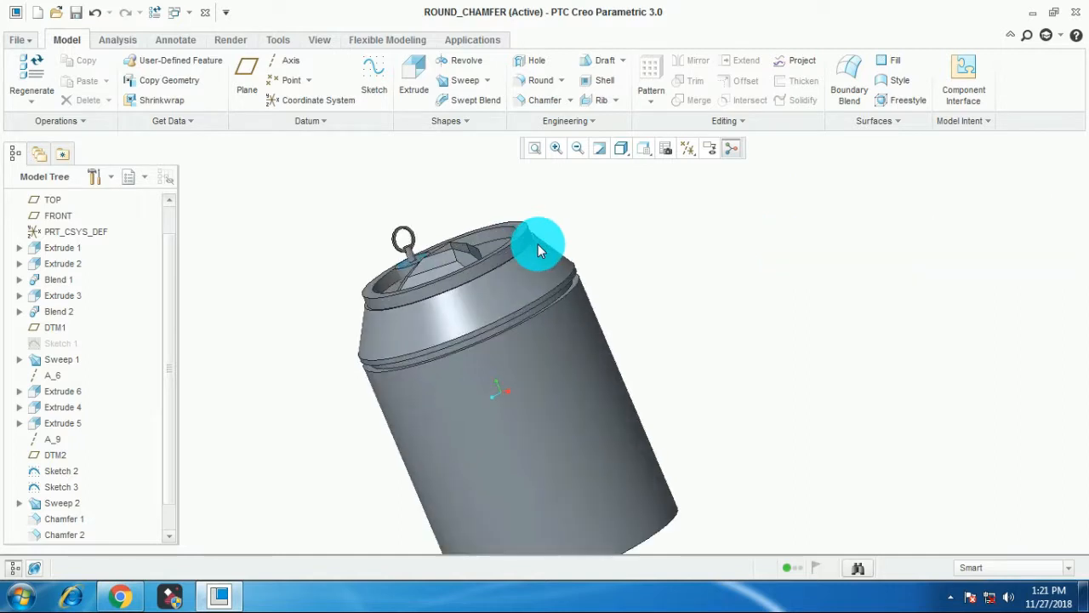
Start an edge chamfer with the 45 x D scheme on the outer edge of the can's bottom face.
left_click(548, 101)
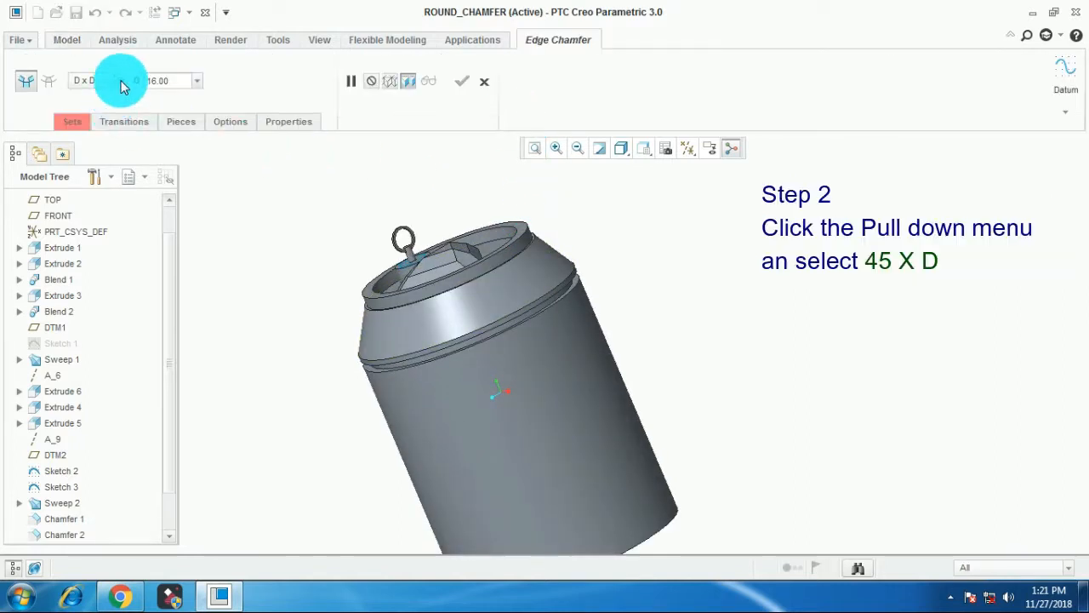
left_click(86, 134)
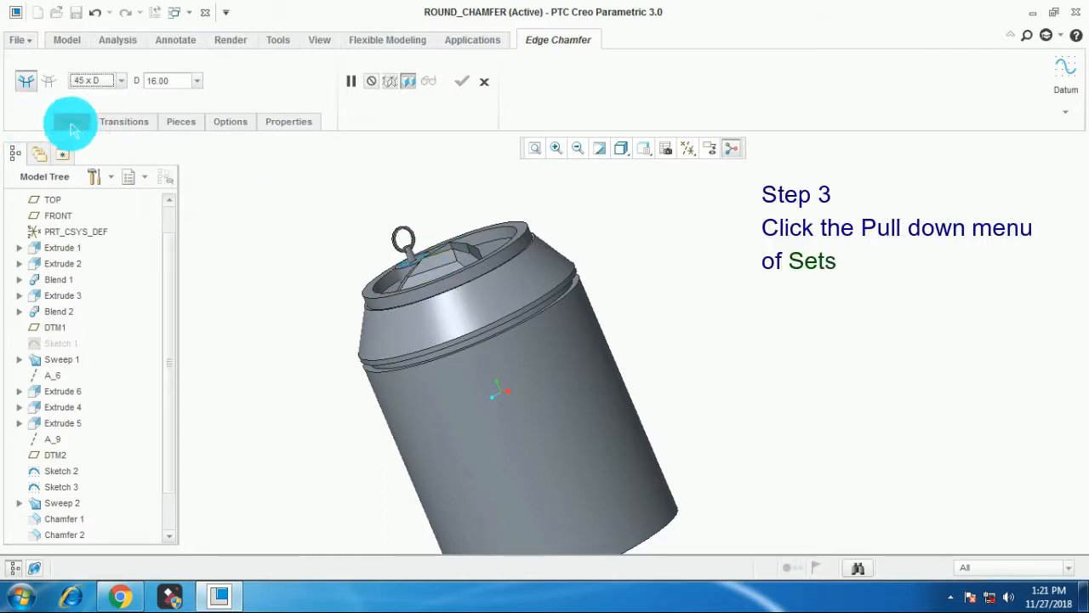
left_click(72, 123)
scroll(417, 300, "up", 2)
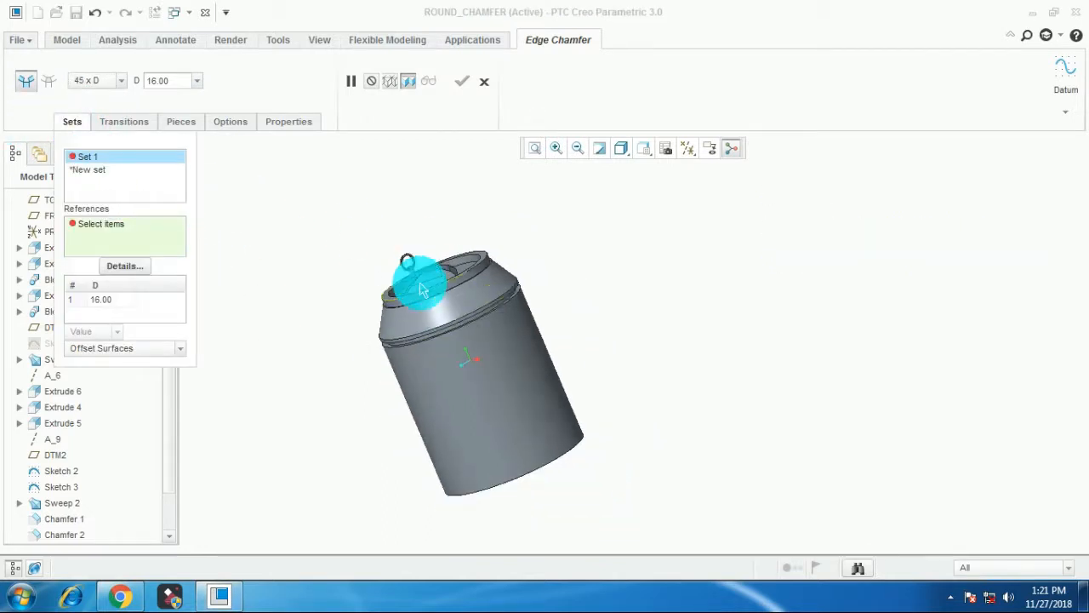
middle_click_drag(681, 419, 669, 383)
scroll(669, 382, "up", 1)
scroll(581, 428, "down", 3)
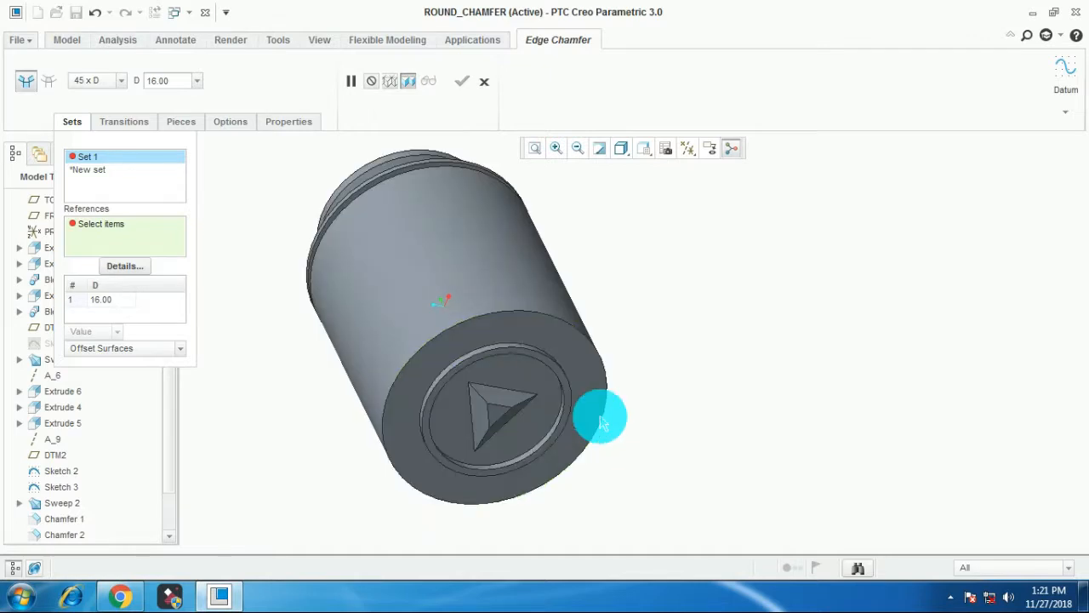
middle_click_drag(601, 418, 576, 372)
scroll(578, 372, "down", 2)
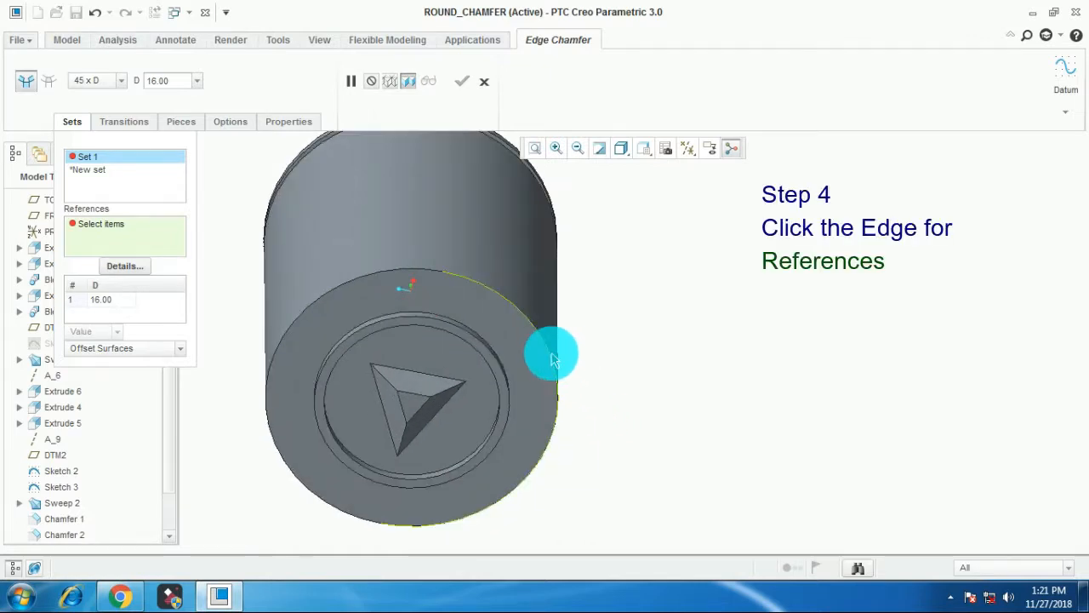
left_click(552, 359)
scroll(635, 371, "up", 2)
scroll(638, 377, "down", 2)
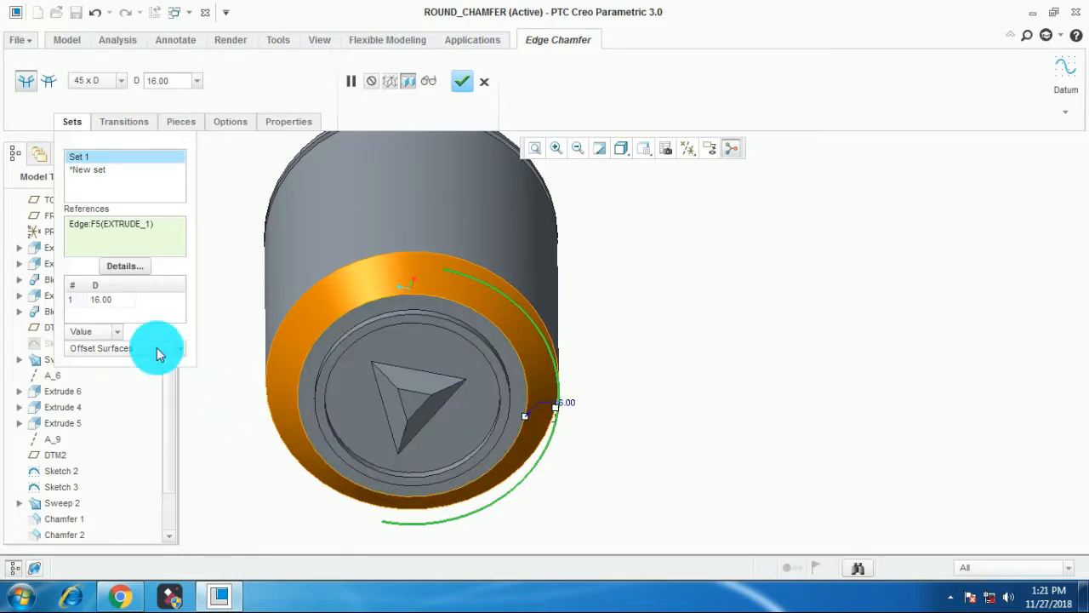
Set the bottom edge chamfer's D distance to 5.
scroll(651, 458, "down", 2)
scroll(656, 445, "up", 2)
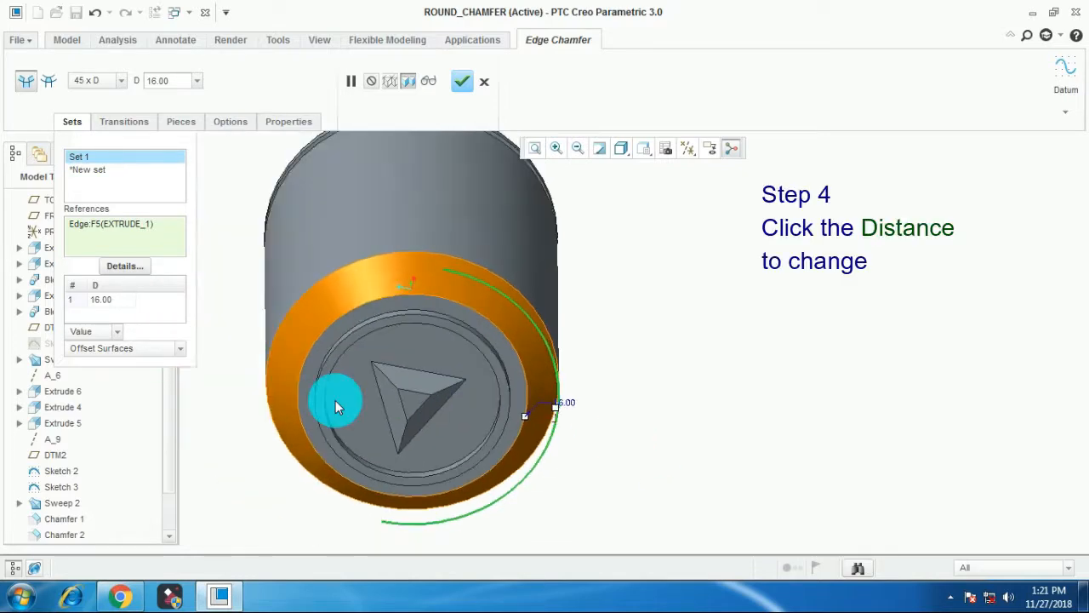
left_click(109, 306)
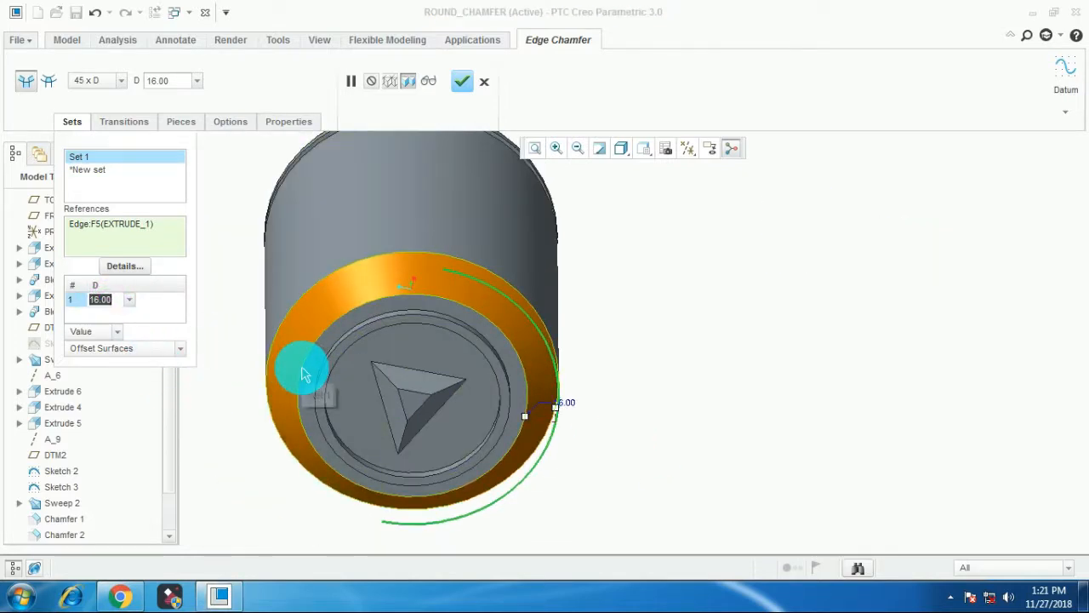
type("5")
key("Return")
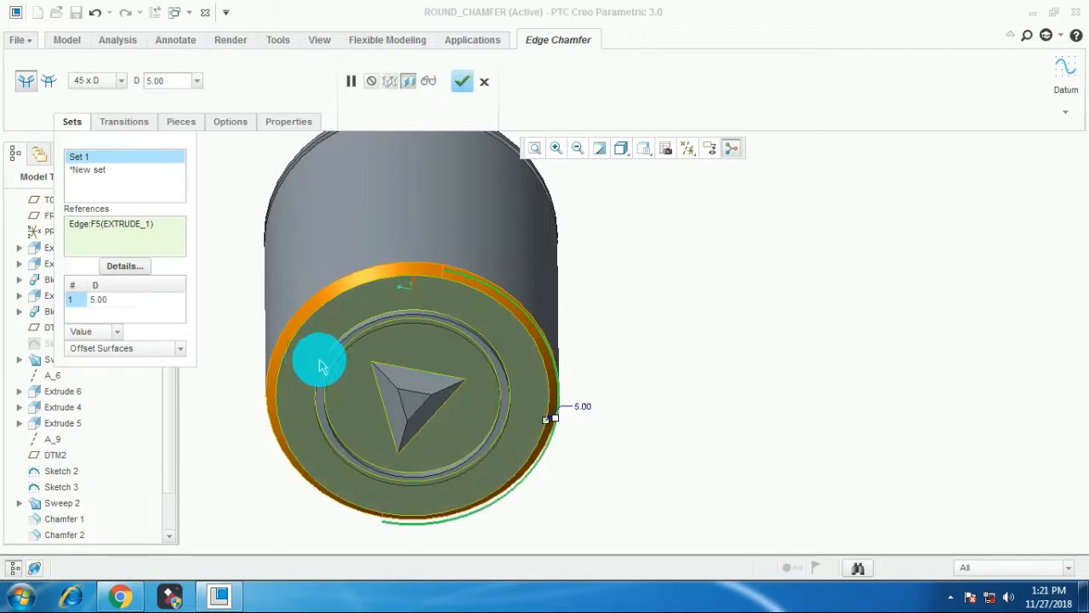
Add a second set to the bottom edge chamfer, referencing the outer edge of the circular groove around the triangular recess.
right_click(81, 166)
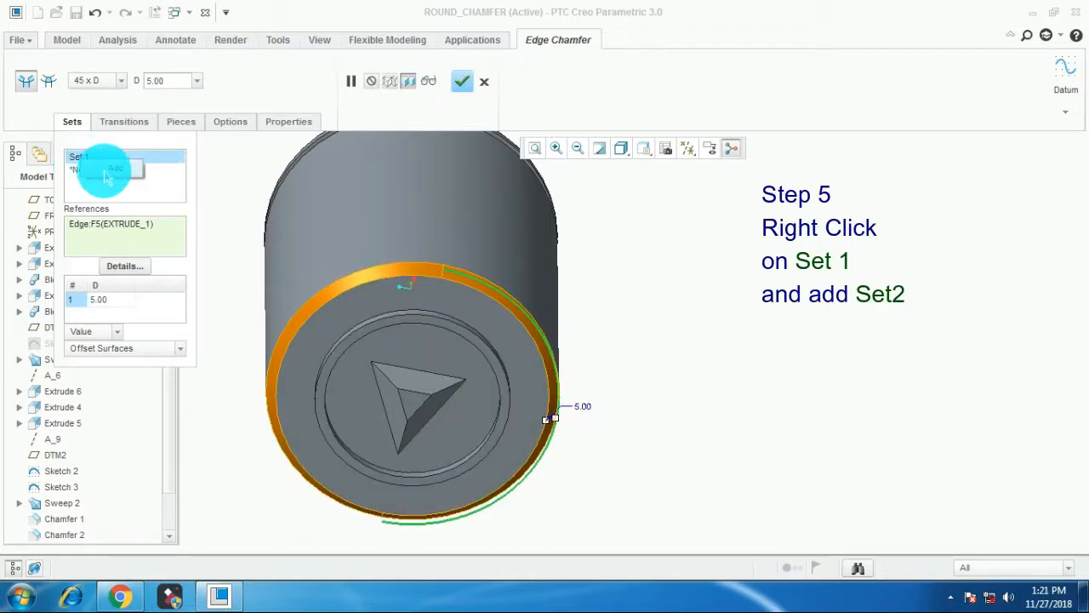
left_click(108, 176)
scroll(467, 434, "down", 2)
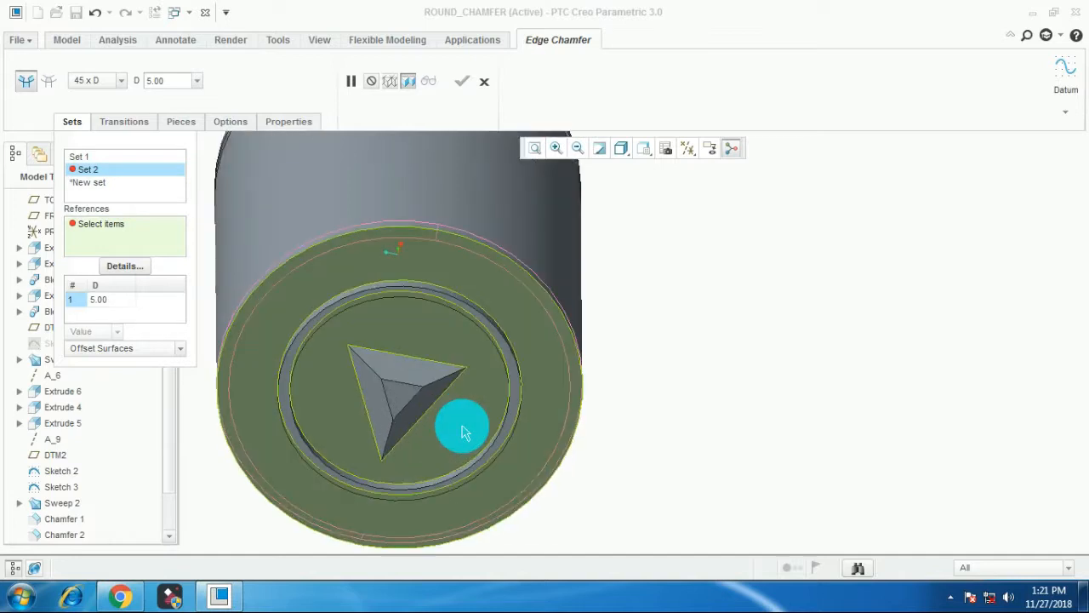
left_click(517, 364)
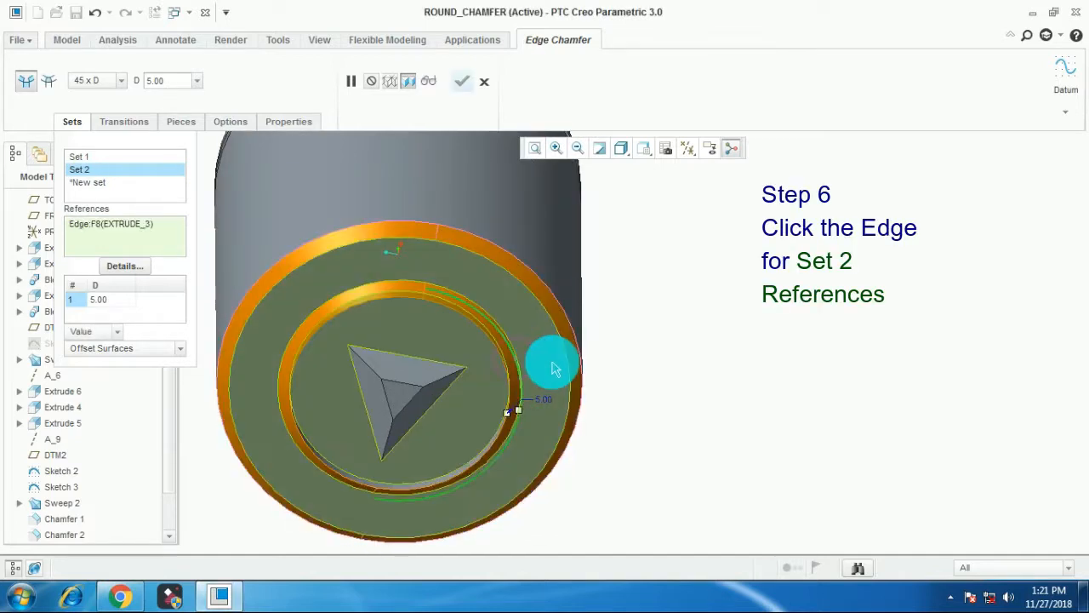
Set the D distance of Set 2 to 3 for the groove edge on the can's bottom.
left_click(100, 300)
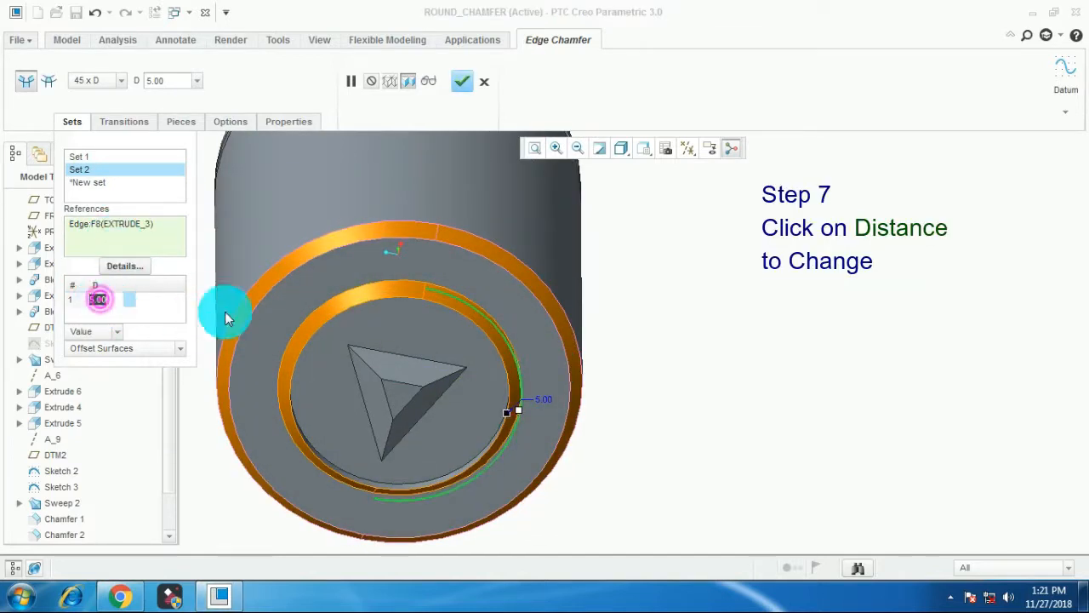
type("3")
key("Return")
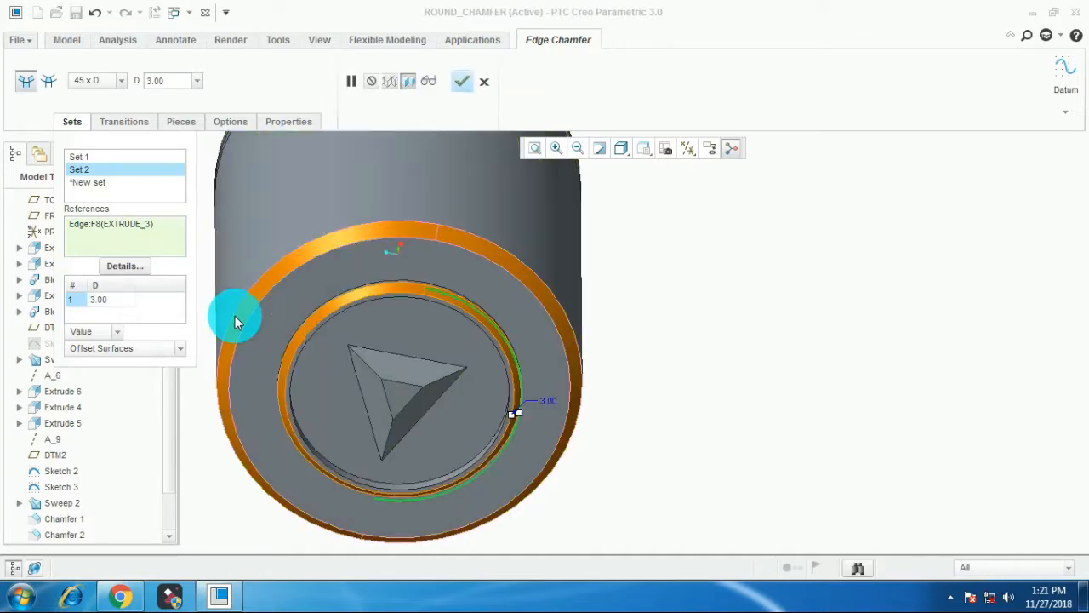
scroll(404, 319, "down", 1)
middle_click_drag(404, 324, 457, 343)
scroll(444, 342, "up", 1)
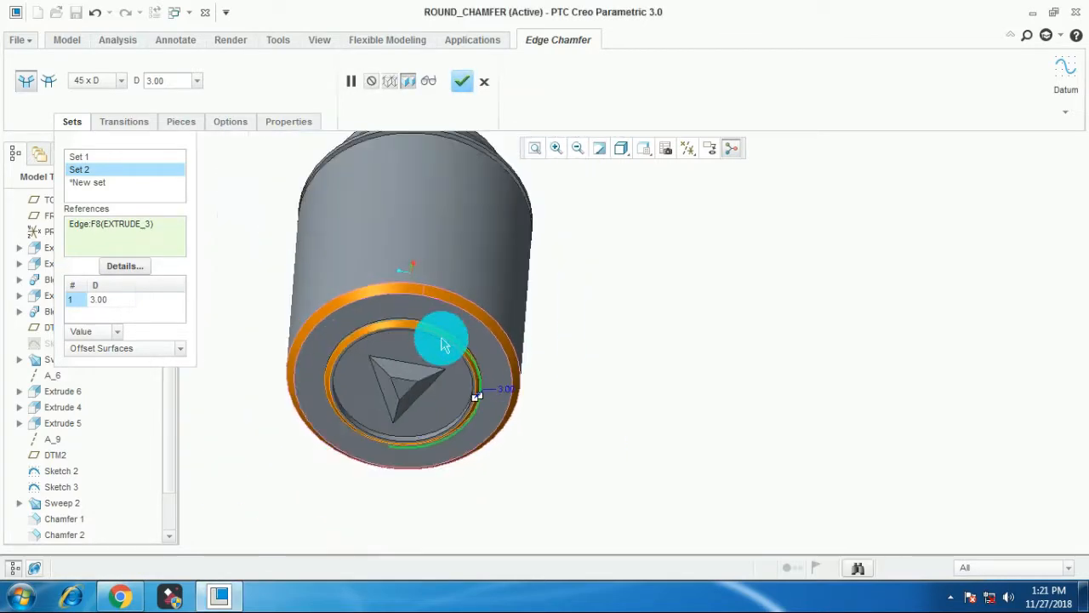
scroll(443, 342, "down", 1)
Review the chamfer pieces of Set 1 and Set 2, then preview and complete the bottom edge chamfer.
left_click(185, 125)
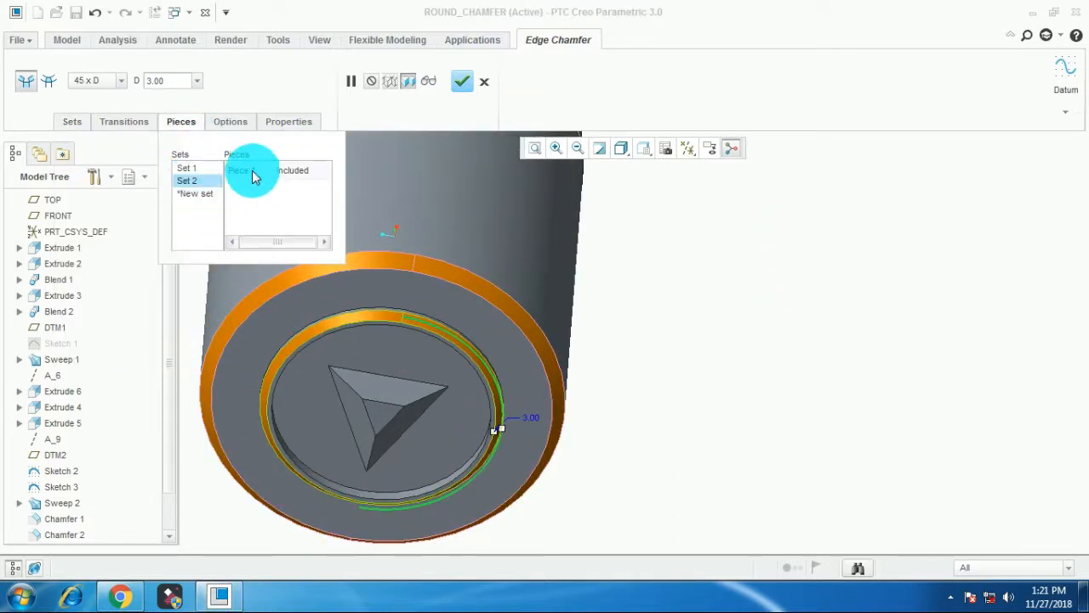
left_click(194, 181)
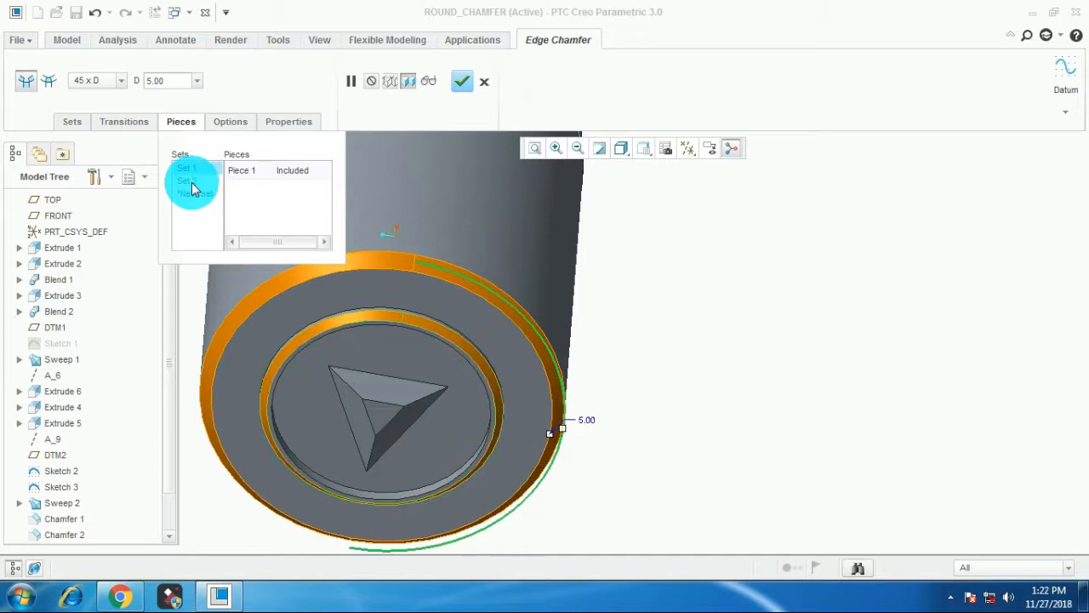
left_click(192, 183)
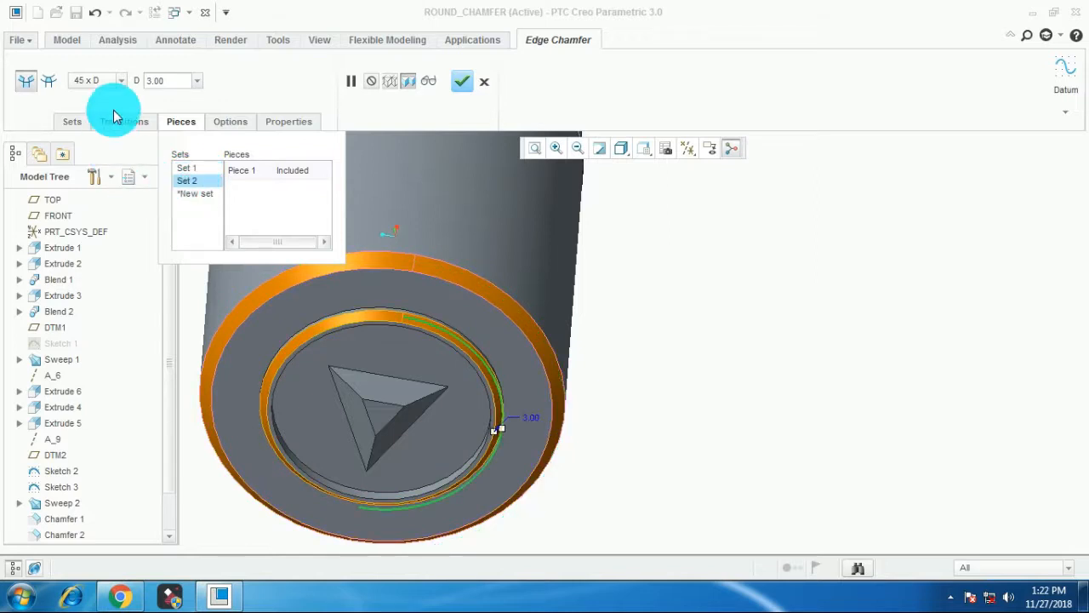
left_click(429, 88)
left_click(428, 90)
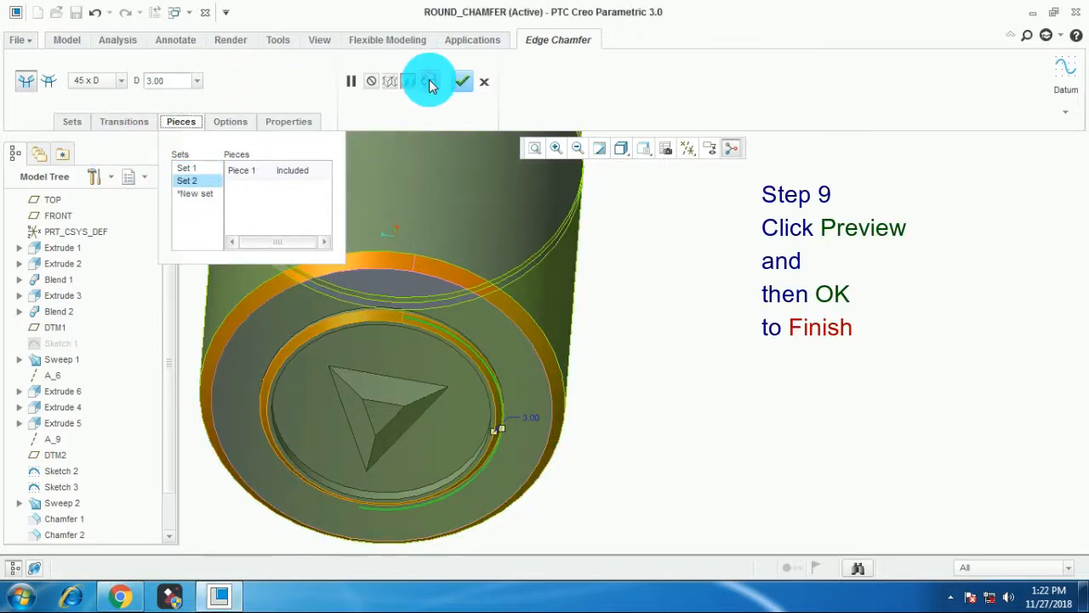
left_click(463, 85)
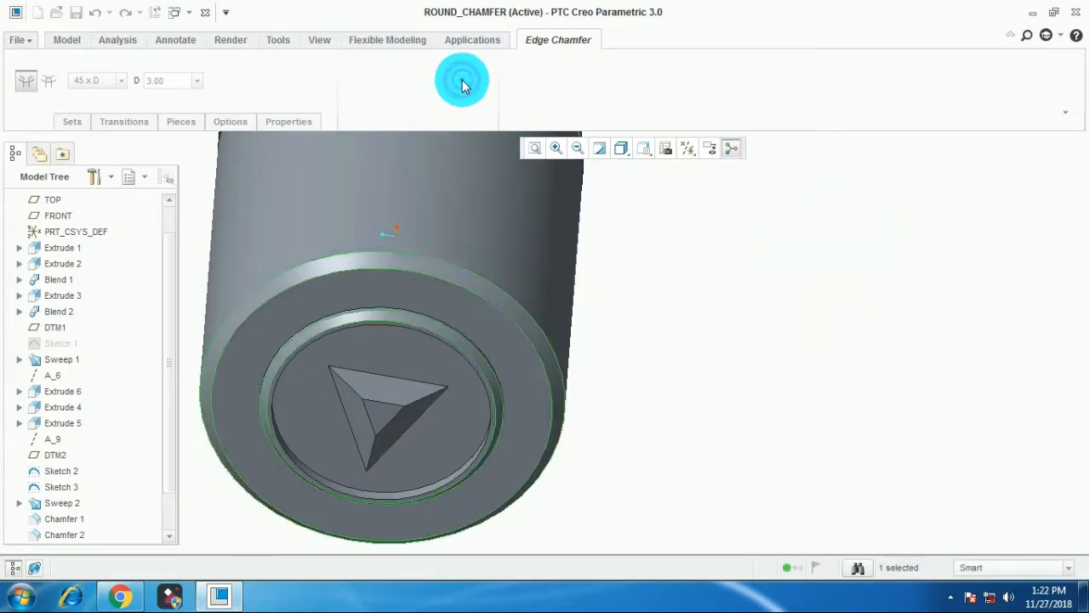
Start a Corner Chamfer on an upper vertex at one end of the triangular block on the can's top.
scroll(638, 400, "down", 5)
middle_click_drag(672, 425, 656, 425)
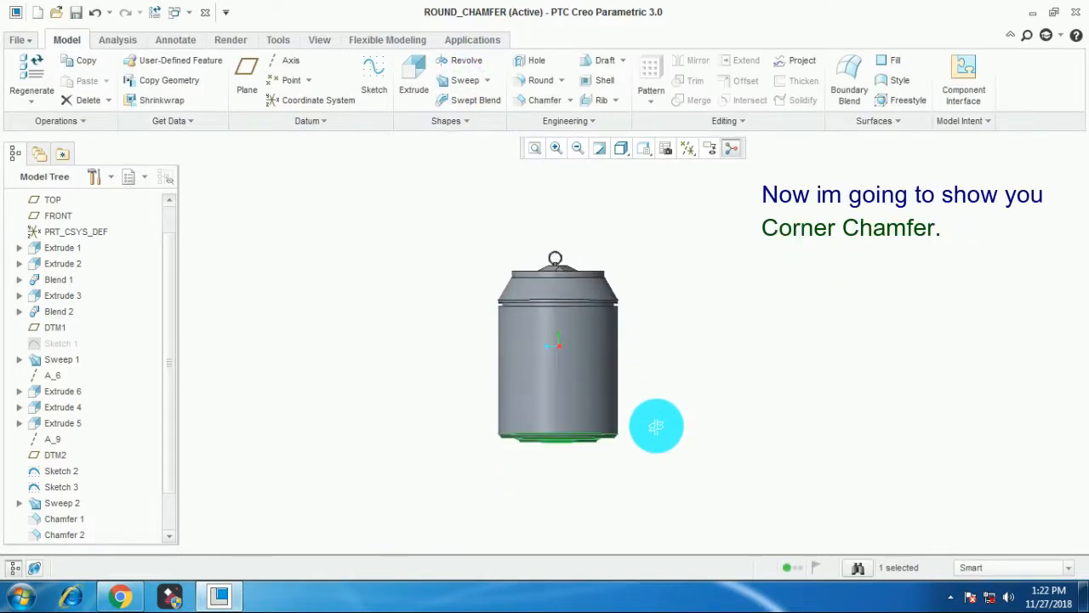
left_click(743, 322)
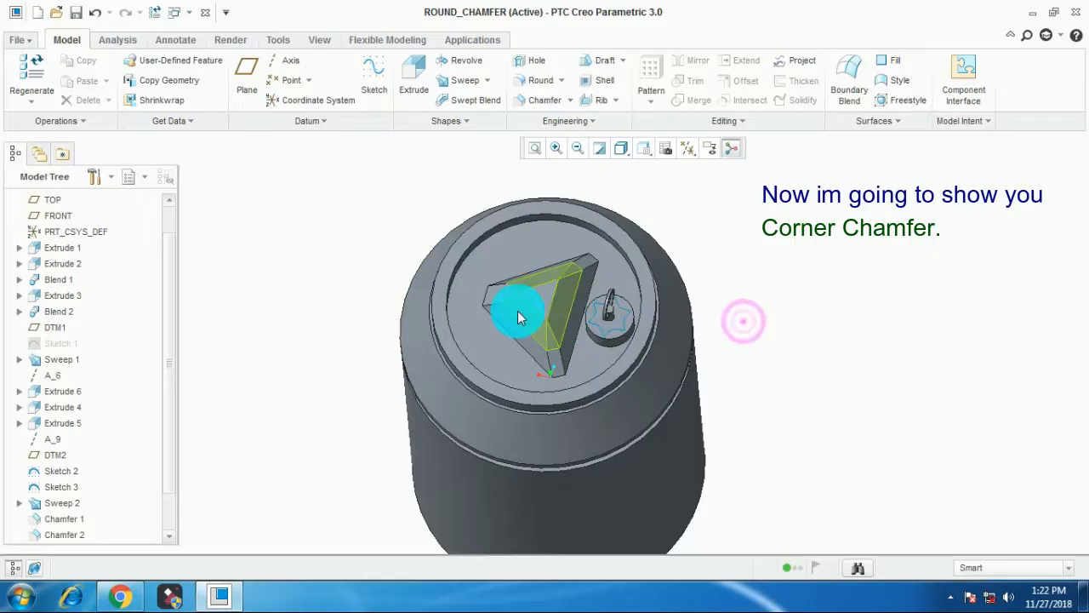
scroll(502, 341, "down", 2)
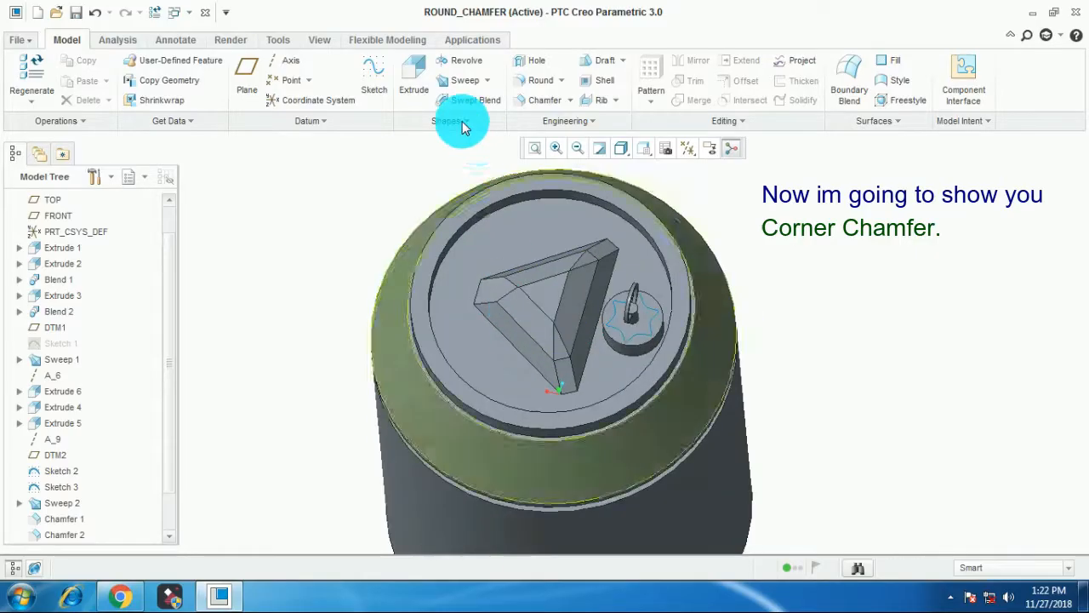
left_click(558, 134)
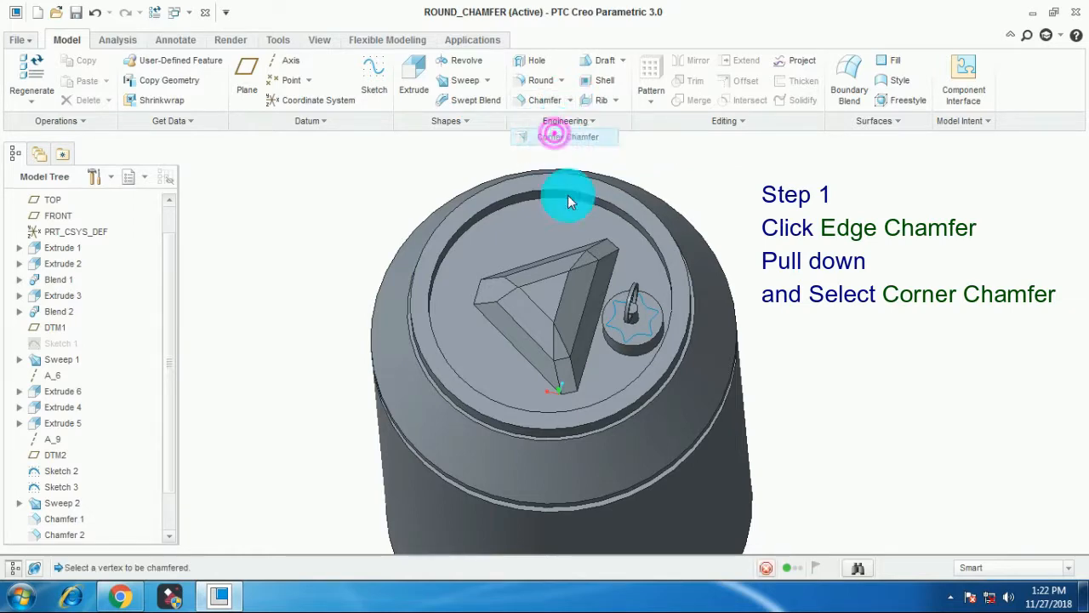
scroll(526, 304, "down", 3)
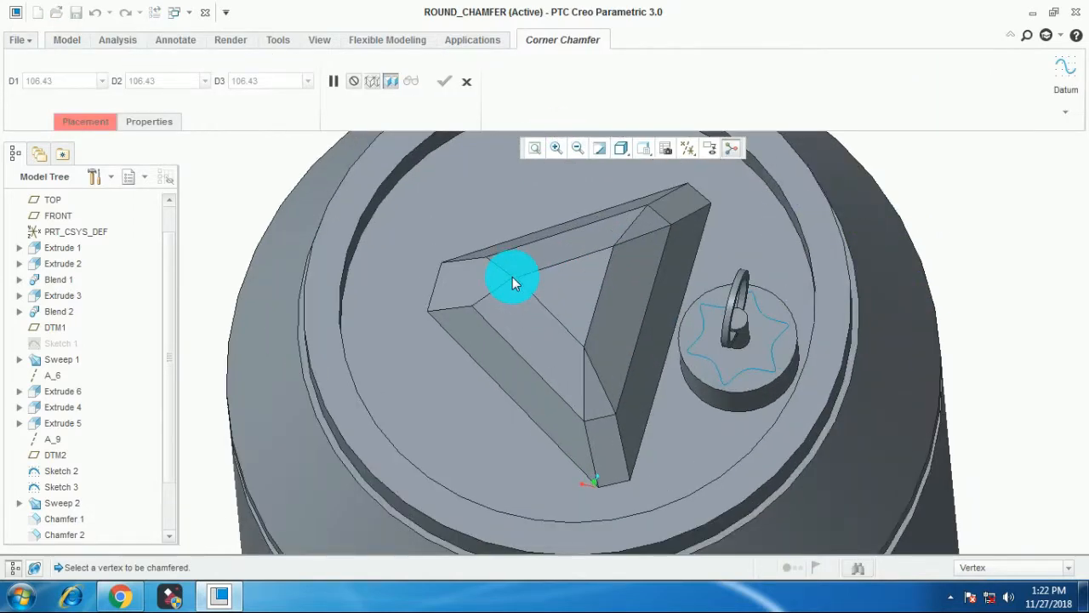
scroll(512, 281, "down", 4)
scroll(498, 273, "up", 2)
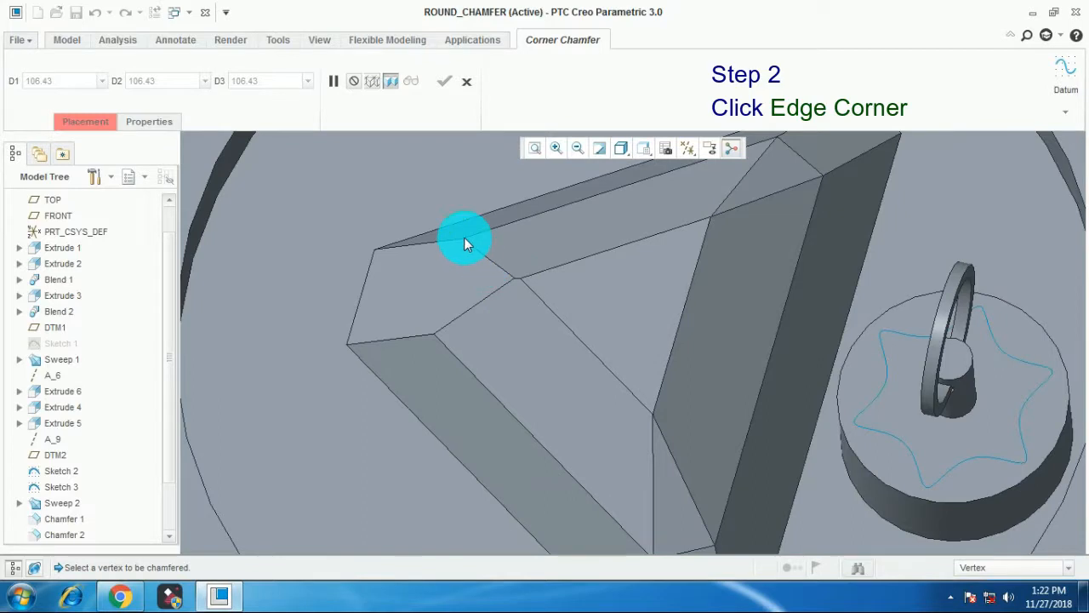
left_click(463, 240)
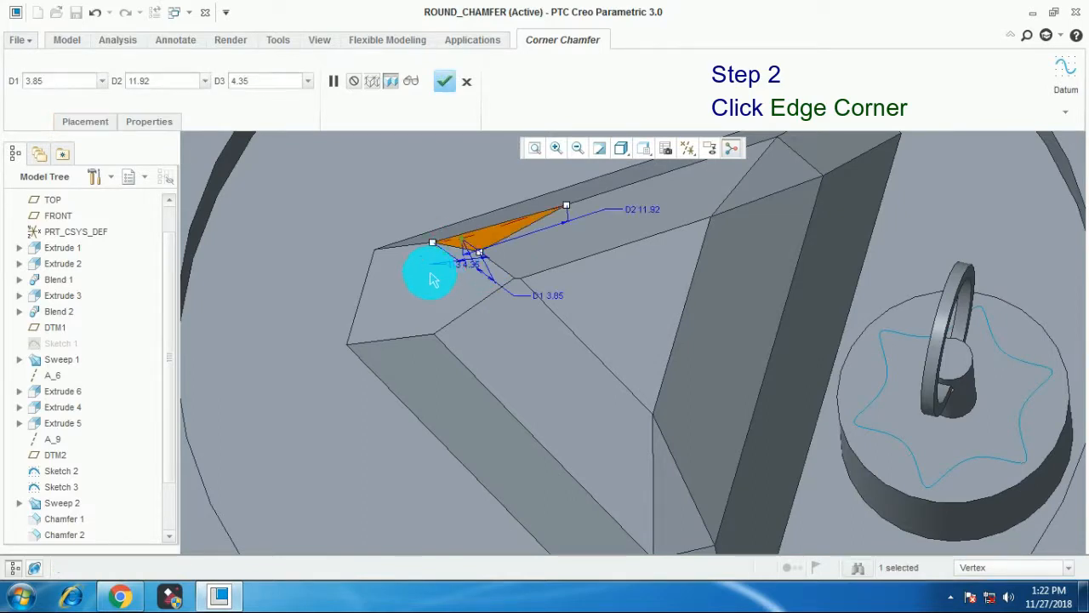
Stretch the corner chamfer's D1 distance along the block's edge to about 11.5.
scroll(443, 281, "up", 3)
scroll(443, 280, "down", 3)
left_click_drag(462, 267, 517, 288)
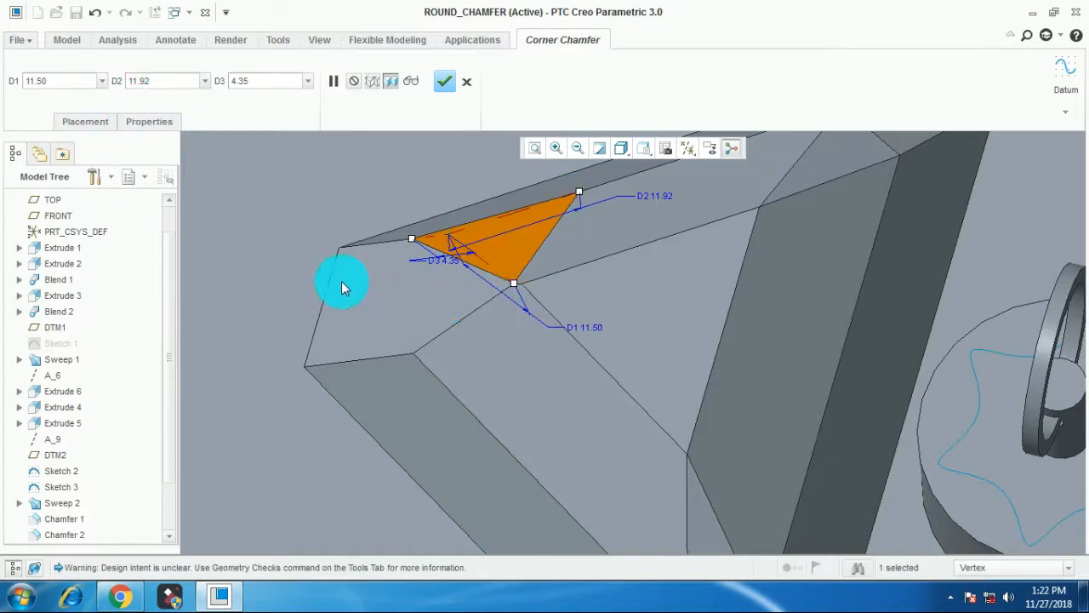
Set the corner chamfer's D1 distance to 11.
left_click(58, 81)
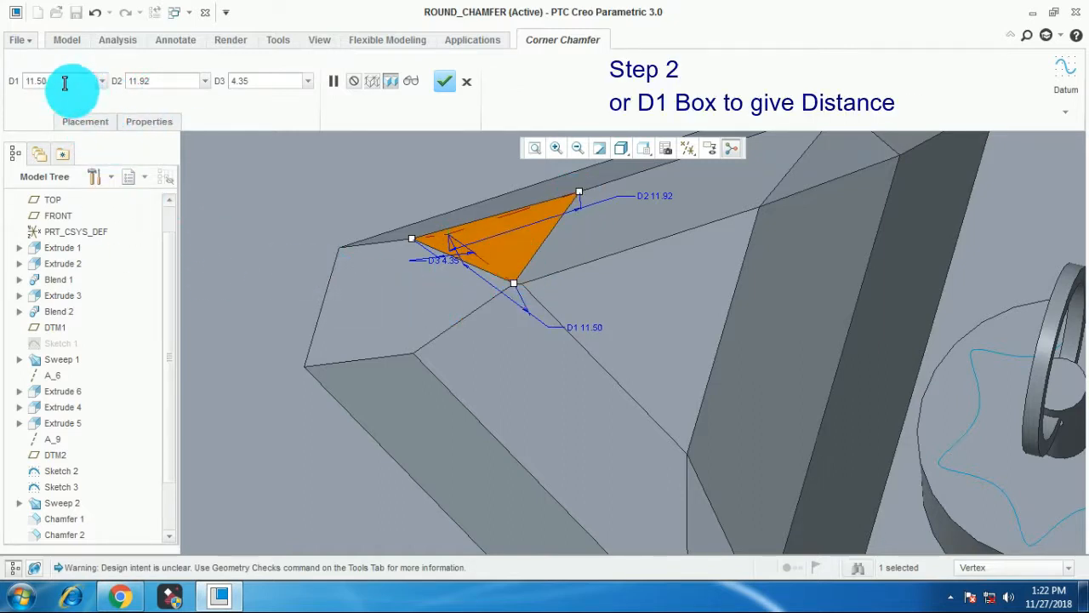
double_click(64, 83)
type("1")
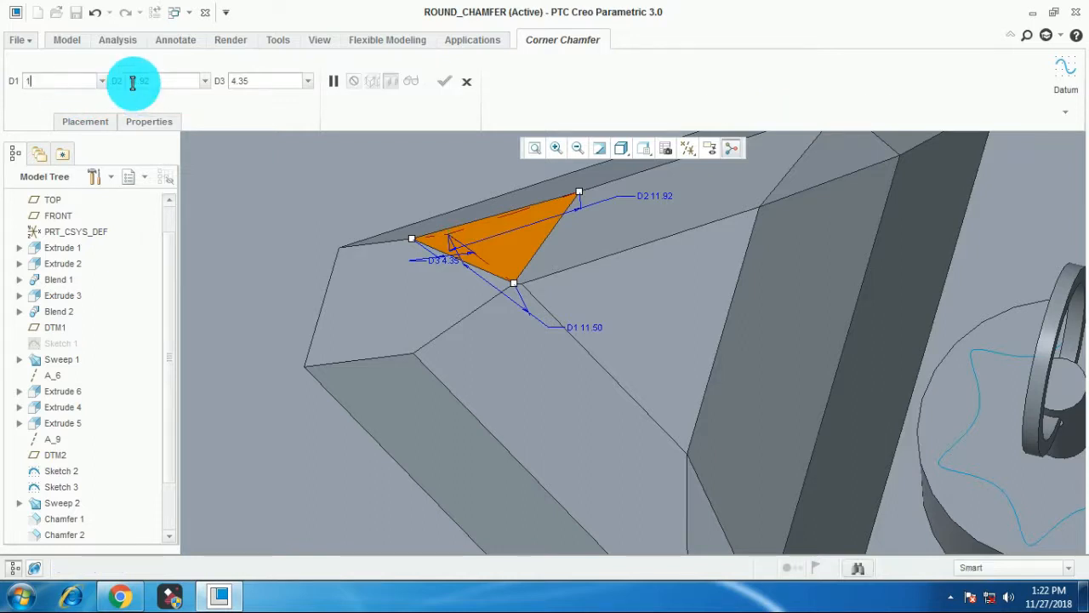
left_click(132, 81)
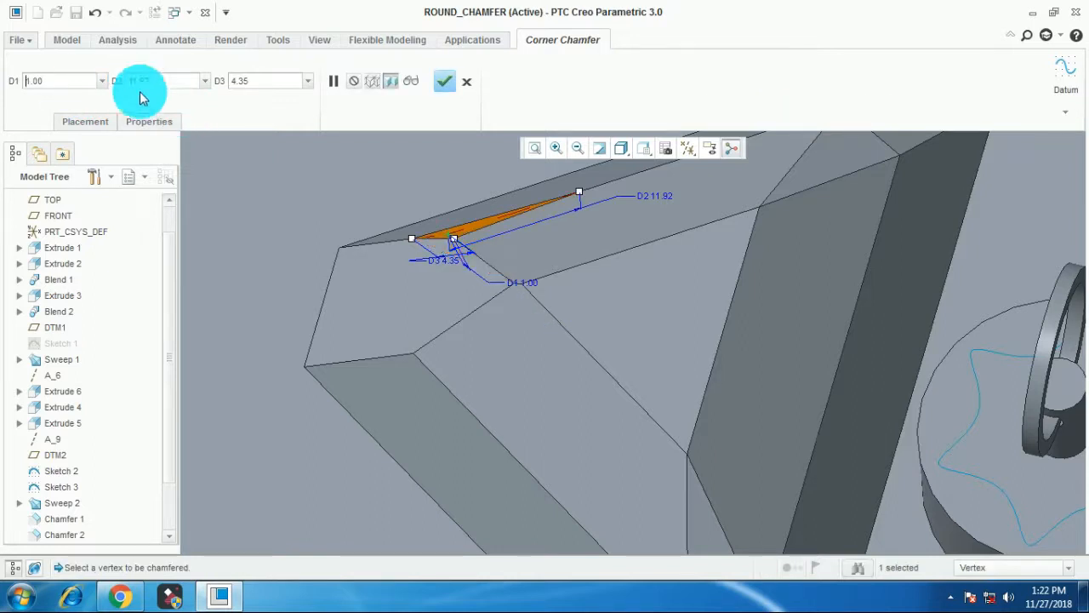
left_click(45, 82)
double_click(50, 80)
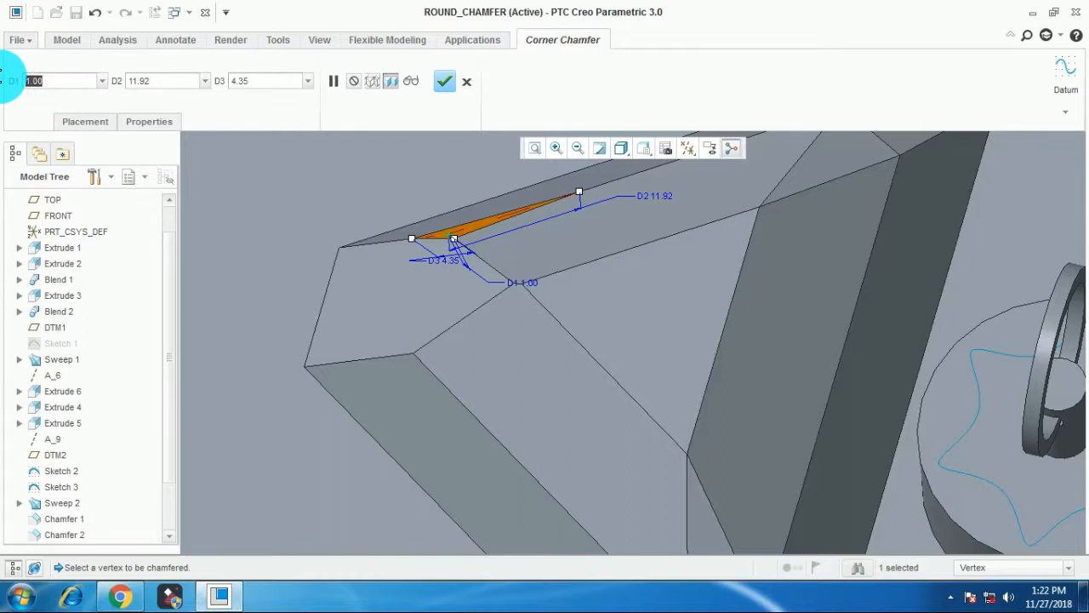
type("11")
key("Return")
Set the corner chamfer's D2 and D3 distances to 11, then preview and complete the chamfer.
left_click(144, 89)
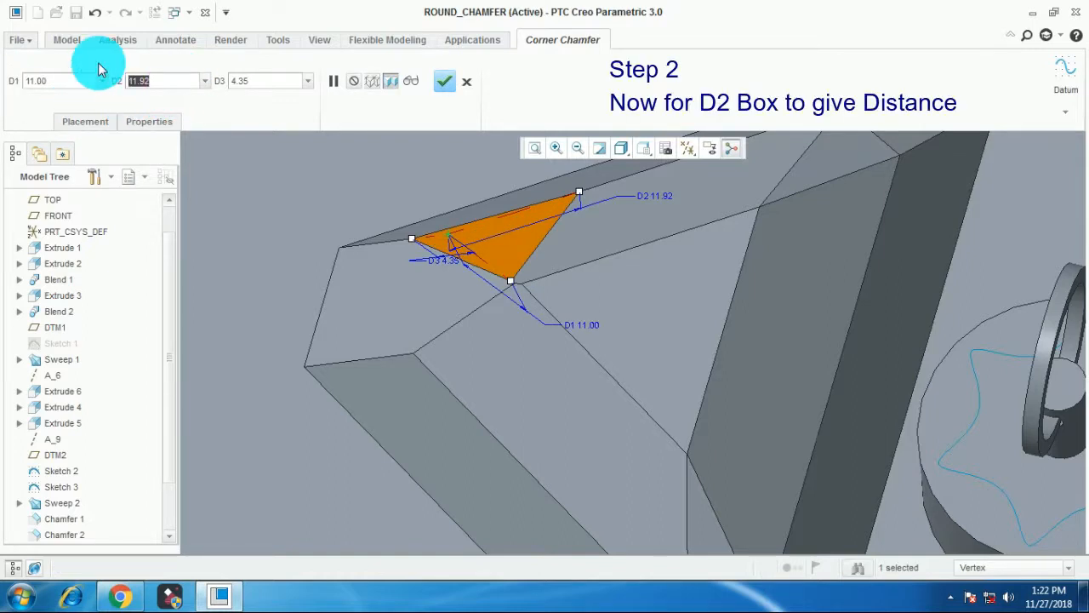
type("11")
key("Return")
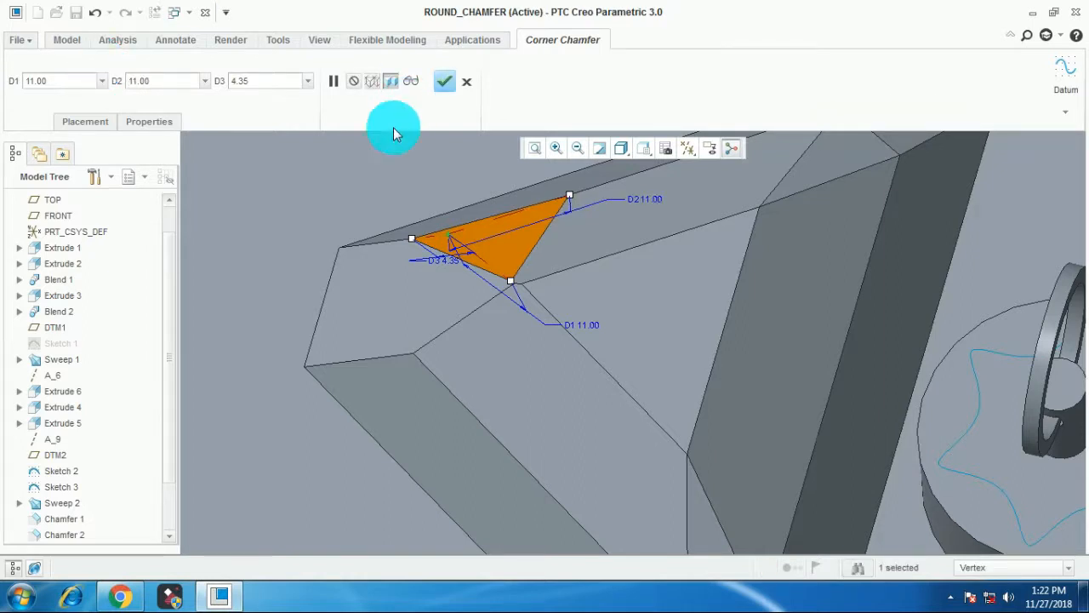
left_click(258, 77)
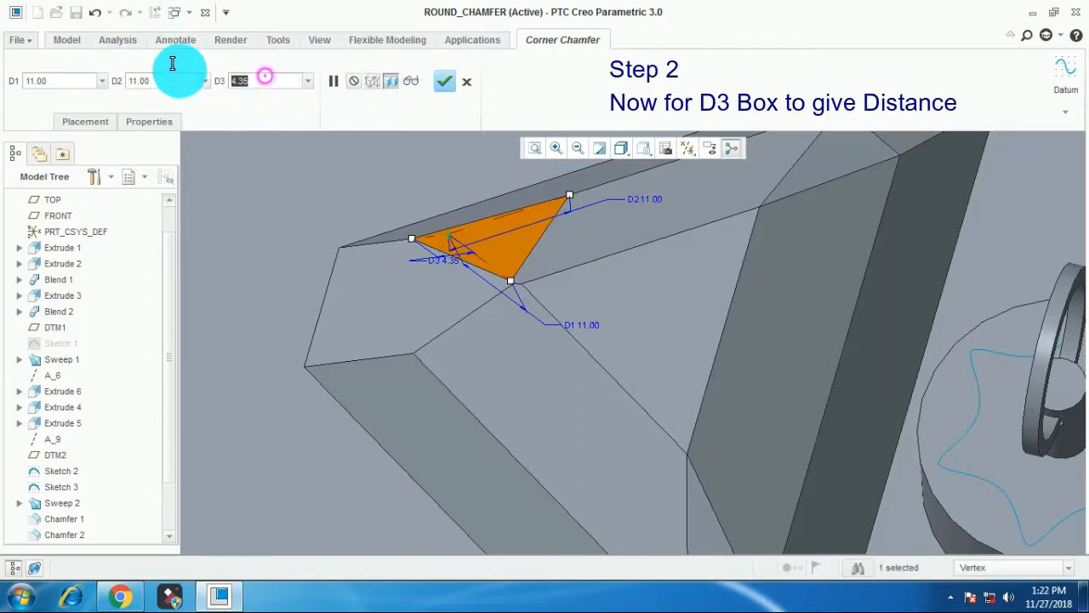
type("11")
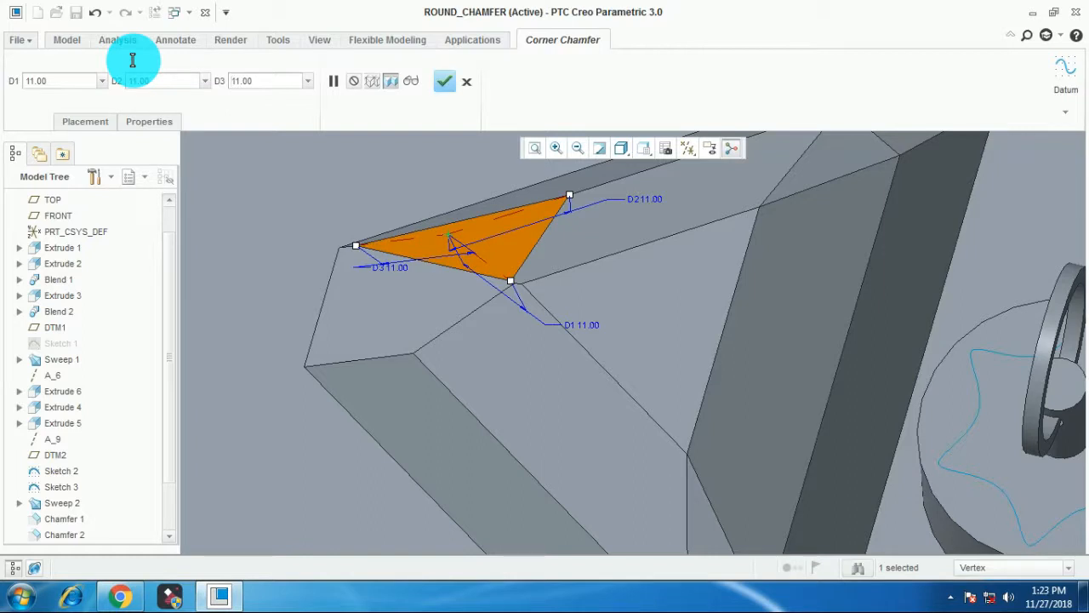
left_click(412, 82)
left_click(444, 82)
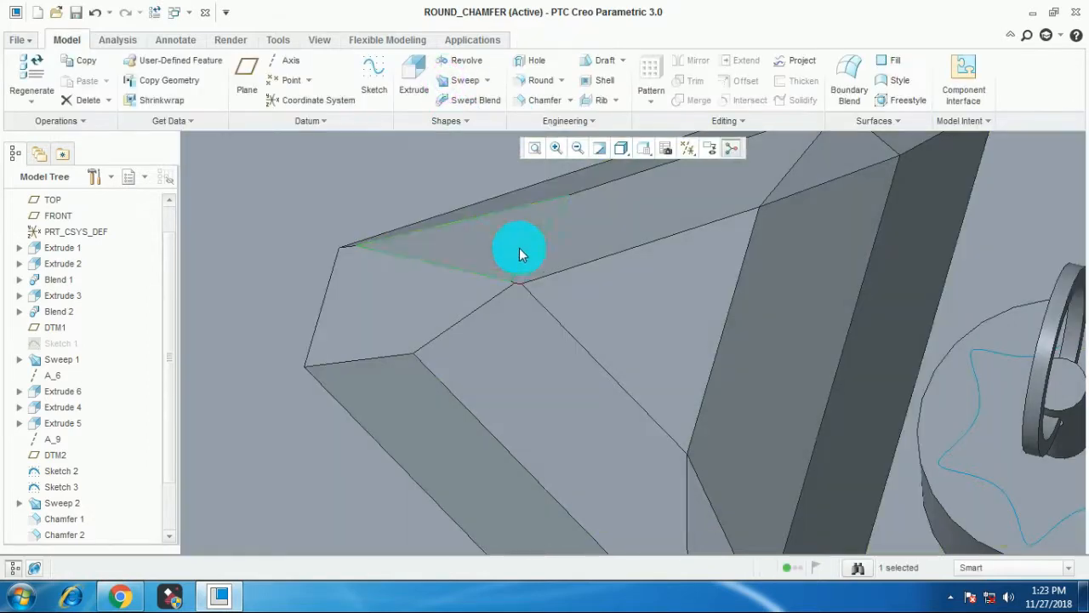
Start another Corner Chamfer on the other upper vertex at the same end of the triangular block.
scroll(532, 290, "up", 5)
scroll(554, 193, "down", 2)
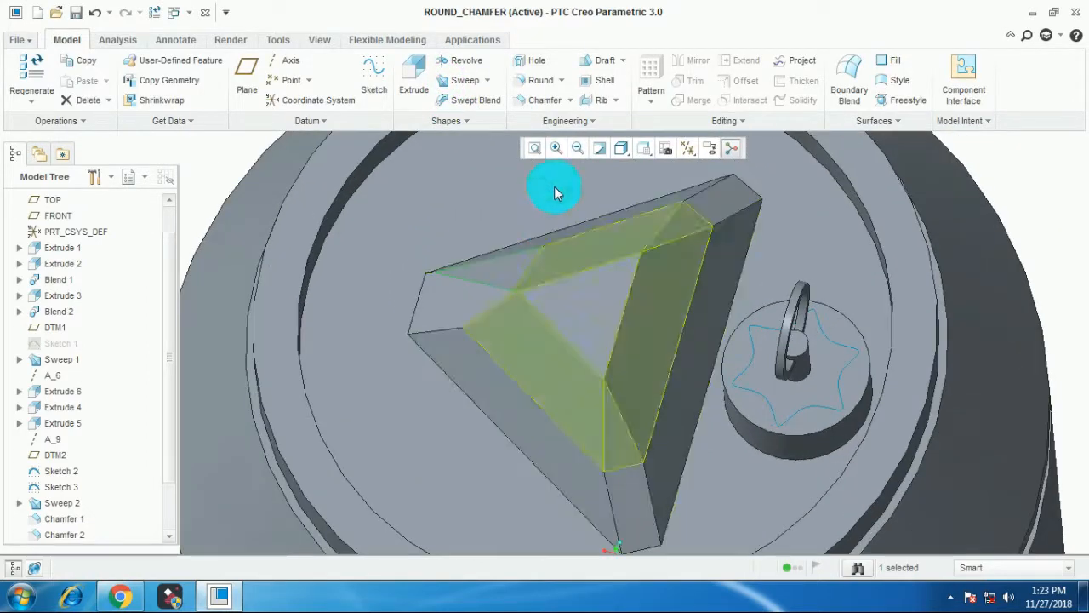
left_click(555, 192)
left_click(572, 106)
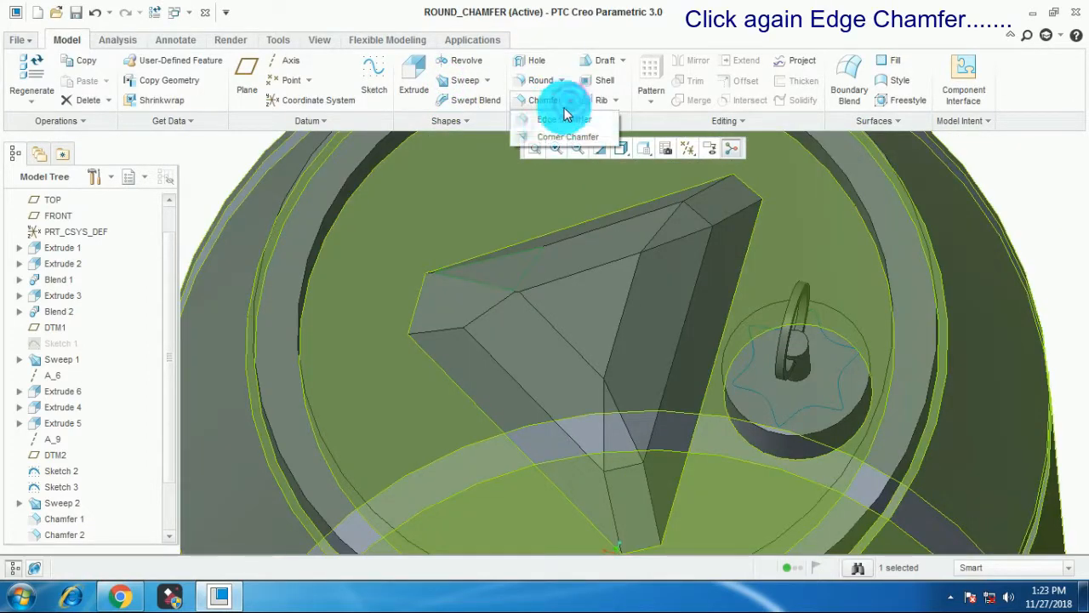
left_click(554, 139)
scroll(511, 339, "down", 4)
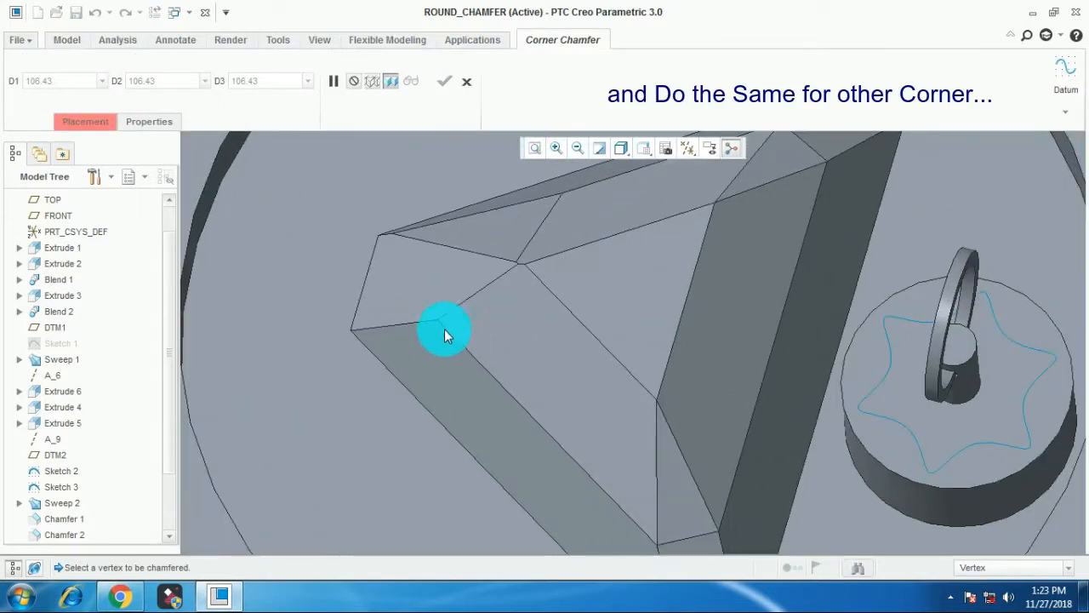
left_click(438, 321)
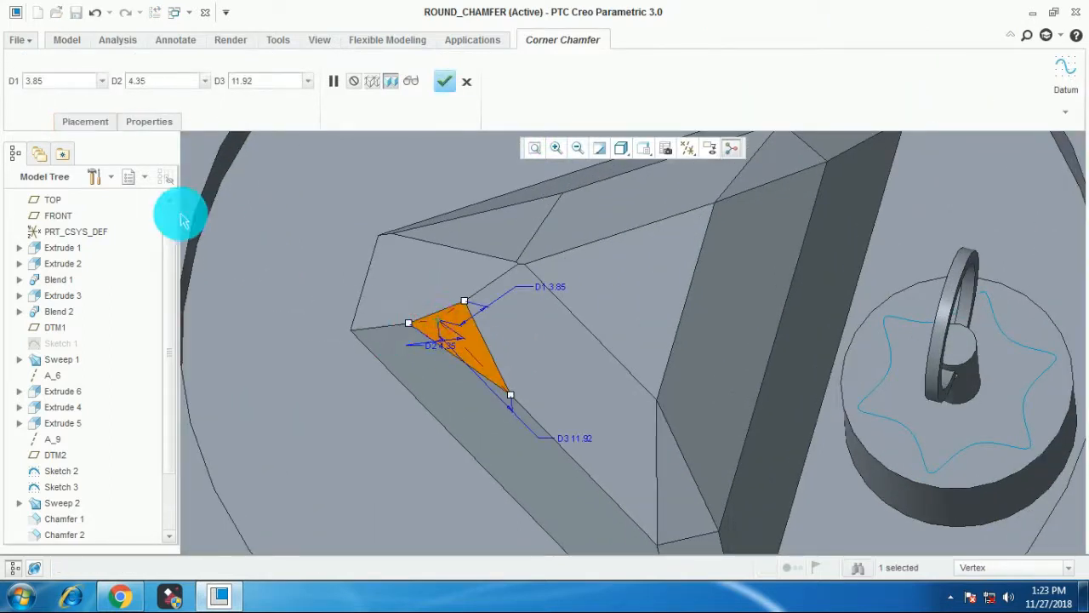
Set the second corner chamfer's D1, D2 and D3 distances to 11 each.
double_click(56, 81)
type("11")
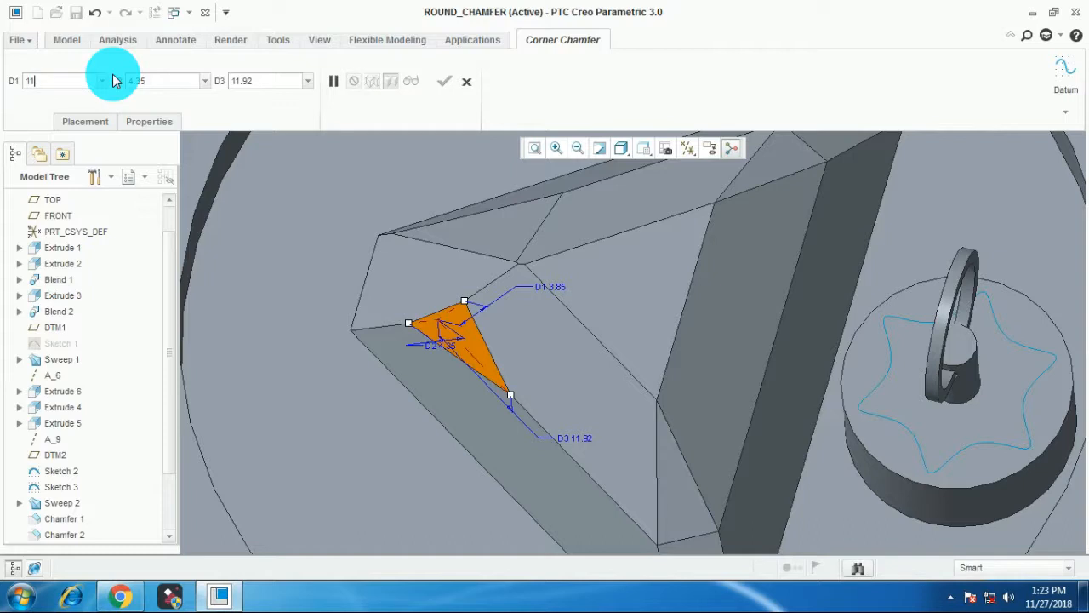
key("Return")
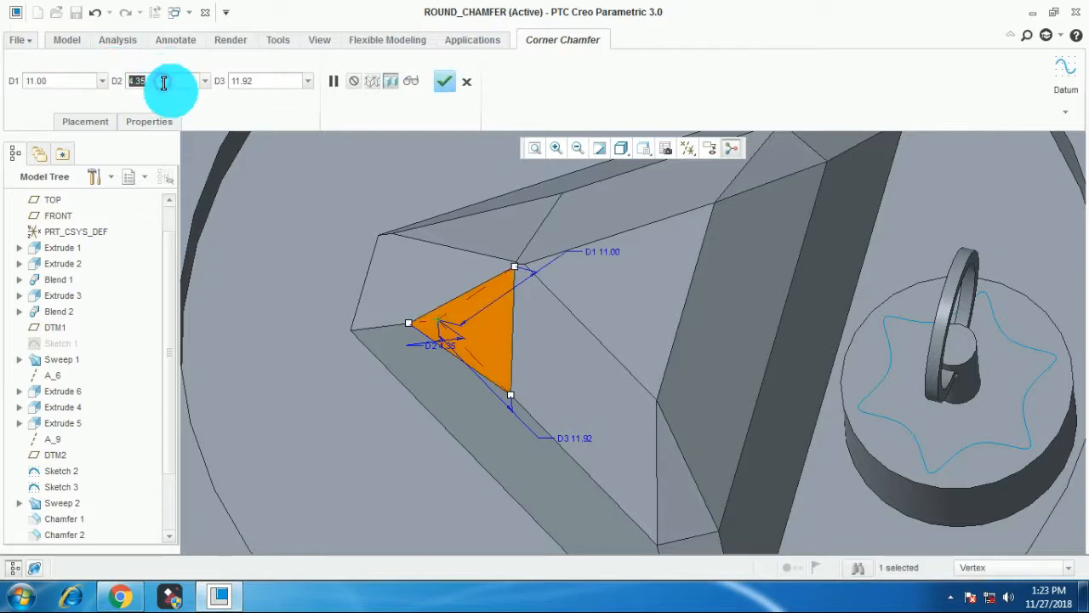
type("11")
key("Return")
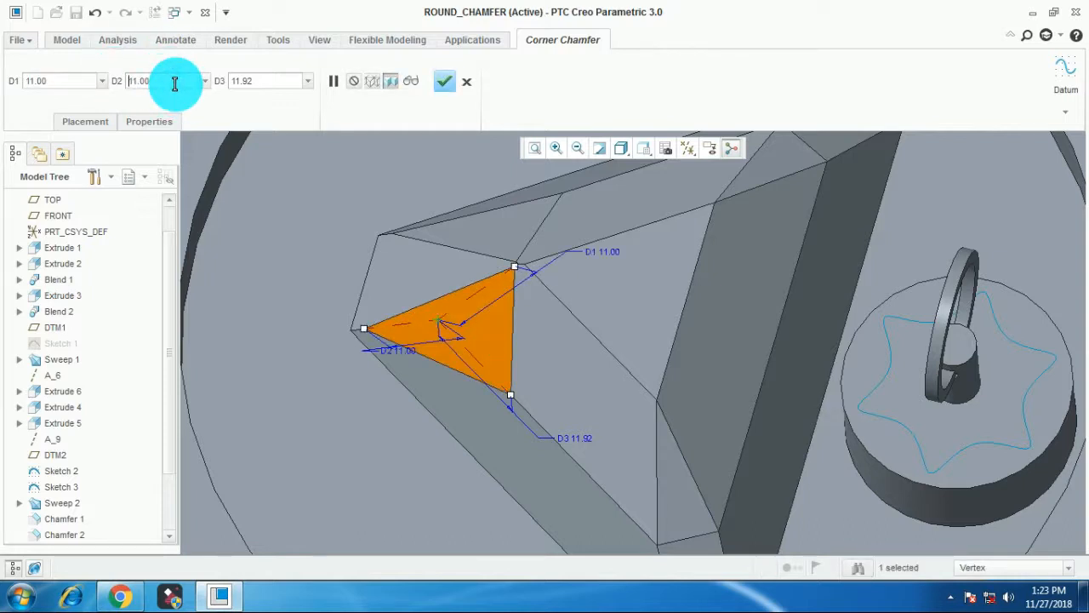
double_click(255, 80)
left_click_drag(274, 80, 195, 90)
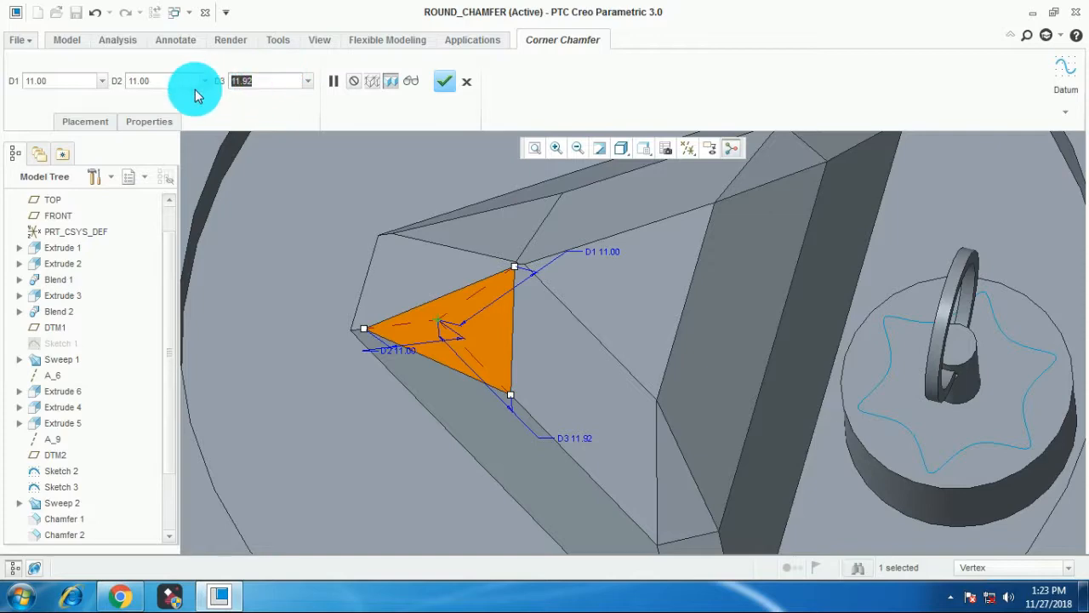
type("11")
key("Return")
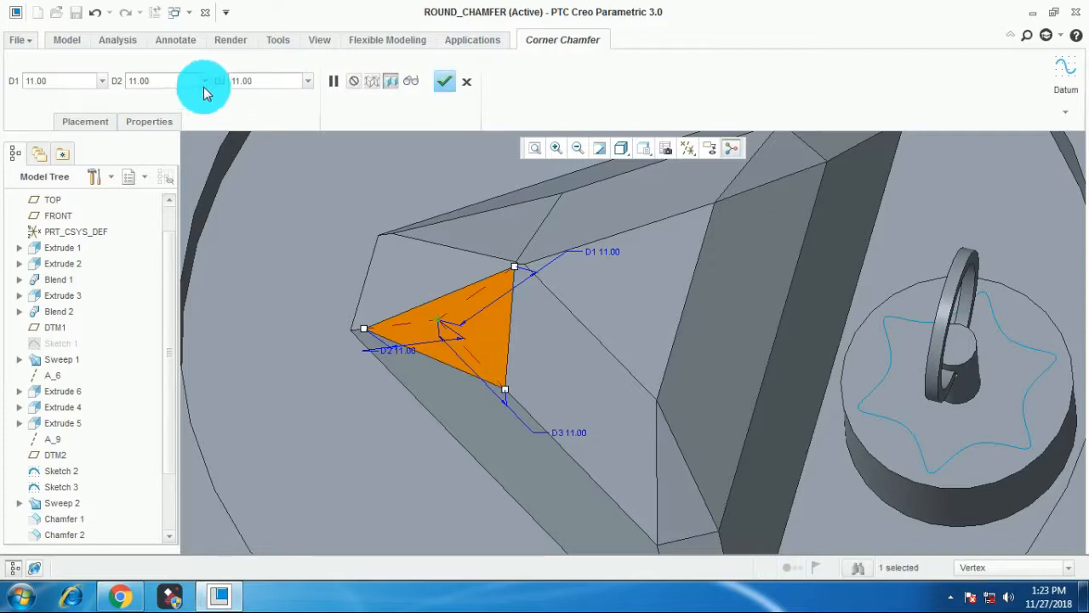
Preview and complete the second corner chamfer on the triangular block.
left_click(413, 85)
middle_click_drag(630, 341, 603, 383)
left_click(449, 87)
Inspect the chamfered triangular block and the rest of the can's top from several angles.
scroll(576, 357, "down", 5)
scroll(633, 328, "down", 3)
left_click(743, 340)
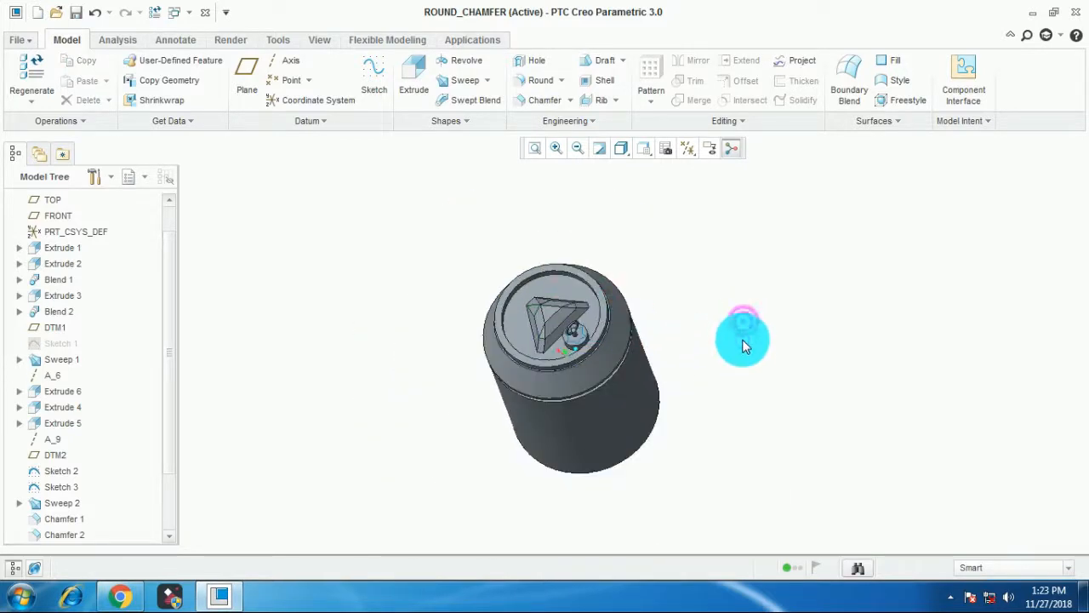
mouse_move(743, 341)
middle_mouse_down()
mouse_move(768, 355)
mouse_move(766, 366)
mouse_move(757, 328)
middle_mouse_up()
scroll(569, 328, "down", 3)
middle_click_drag(643, 356, 620, 338)
scroll(619, 333, "up", 3)
scroll(589, 313, "down", 2)
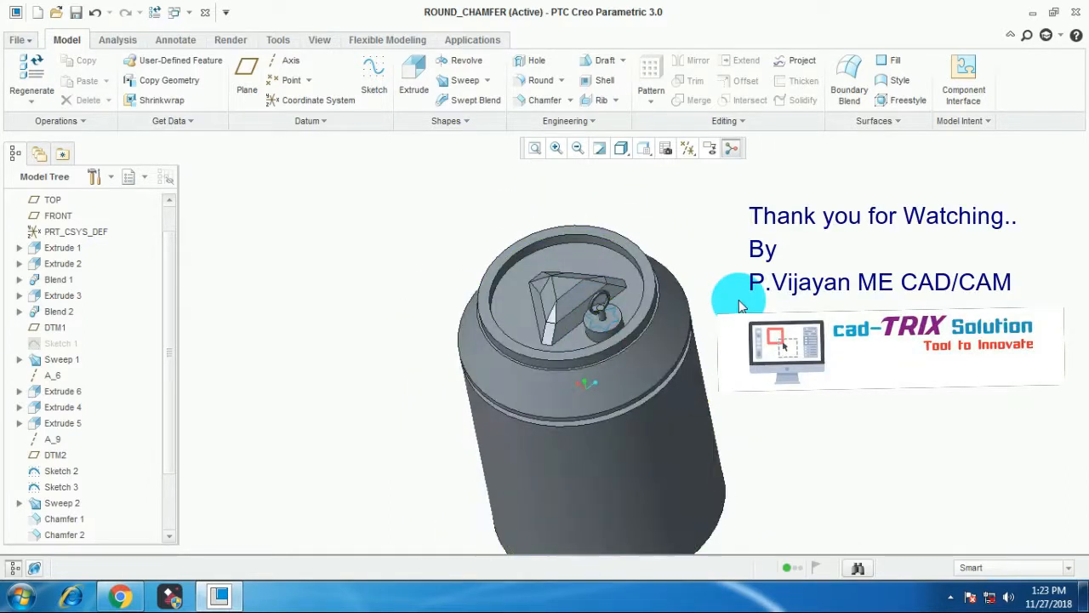